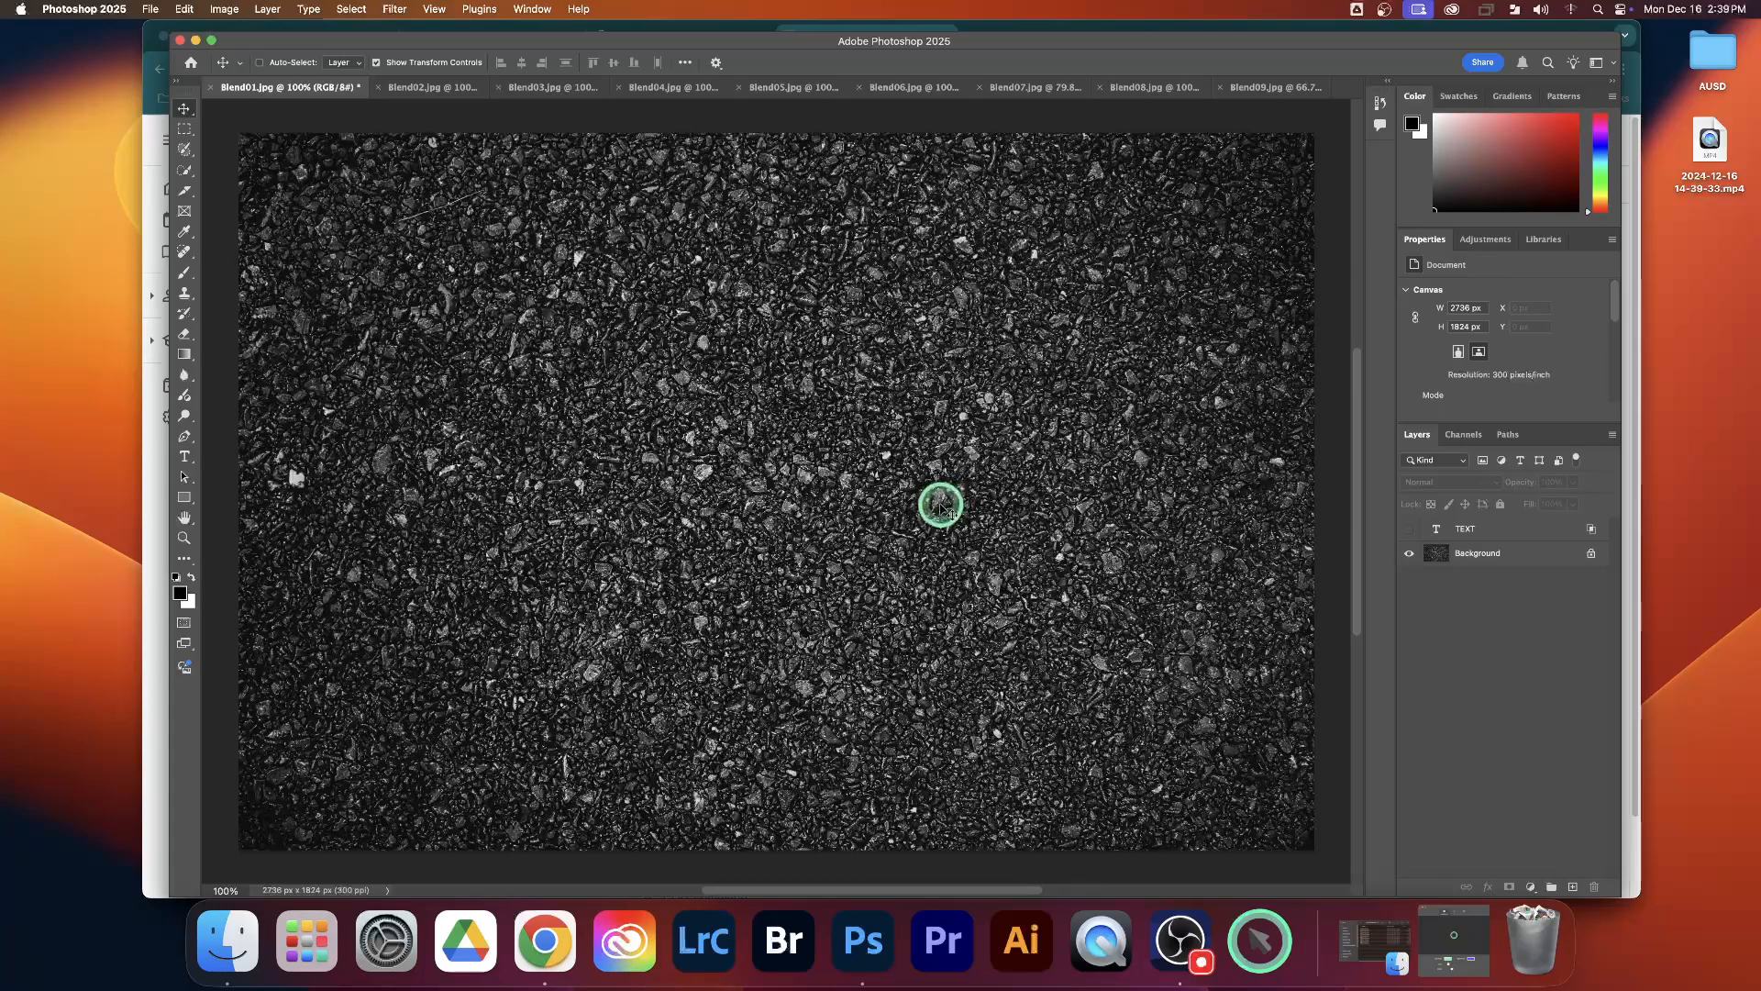
Step: Show the TEXT layer in Blend01.jpg, nudge its lettering up and to the left, and delete the layer
left_click(1410, 529)
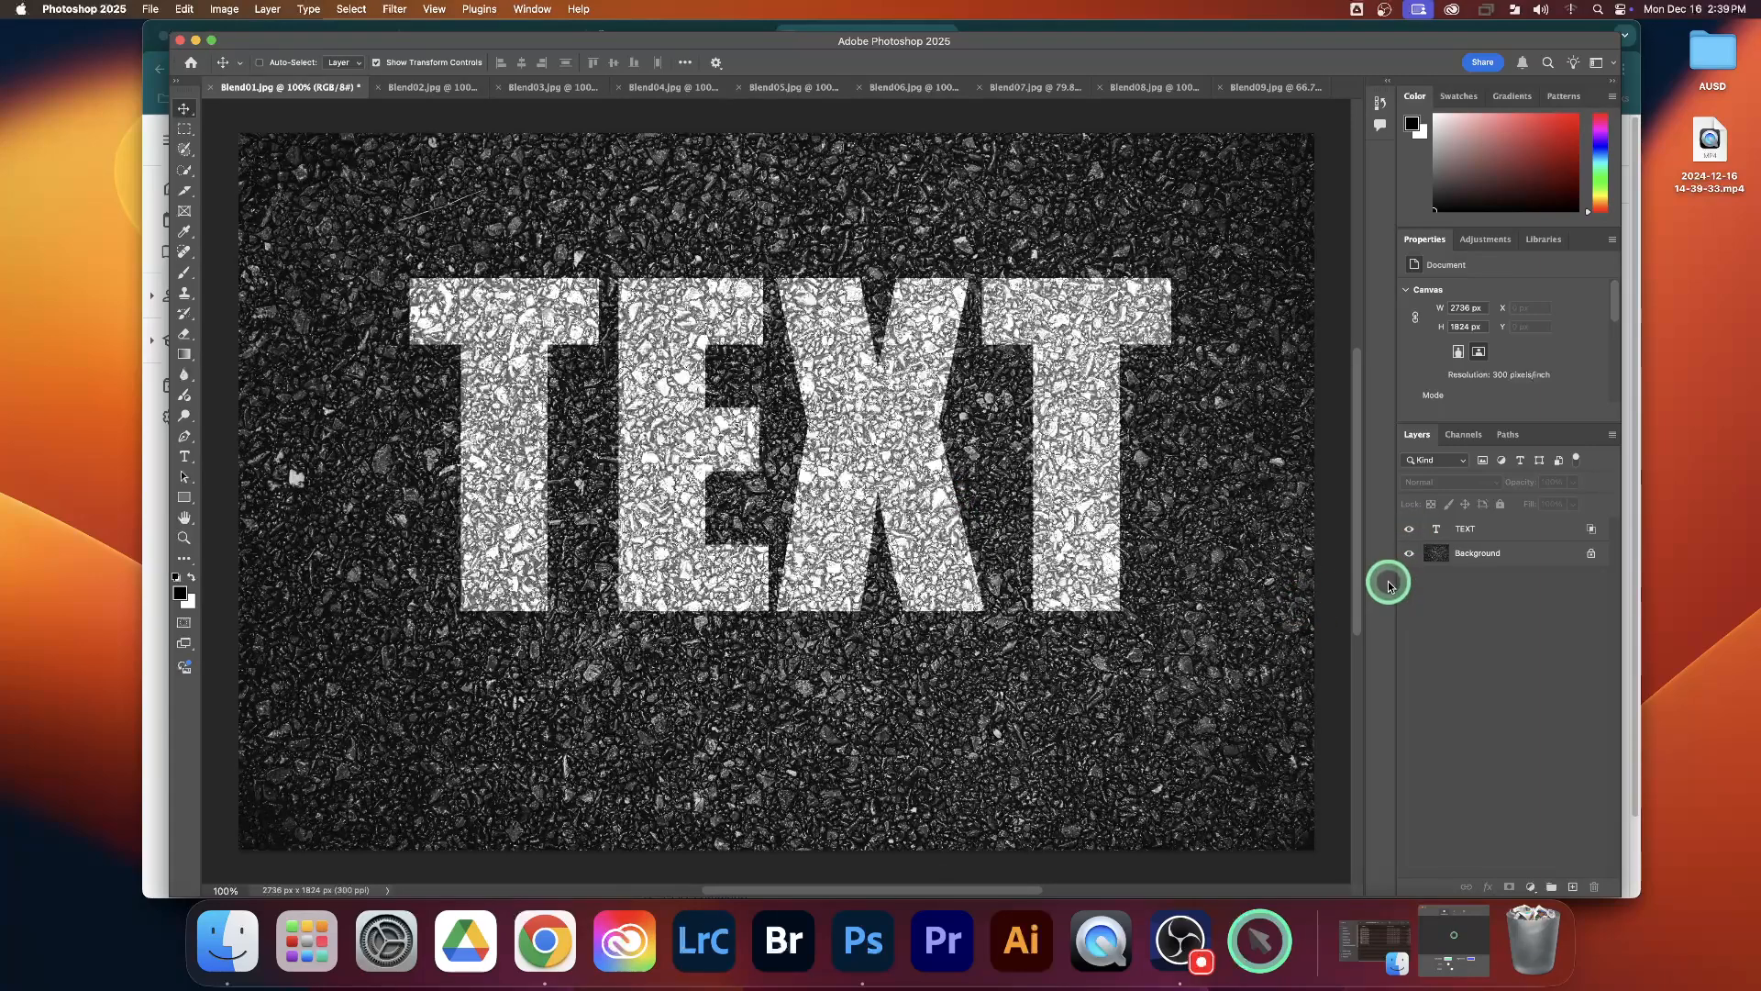
left_click(1064, 396)
left_click(912, 328)
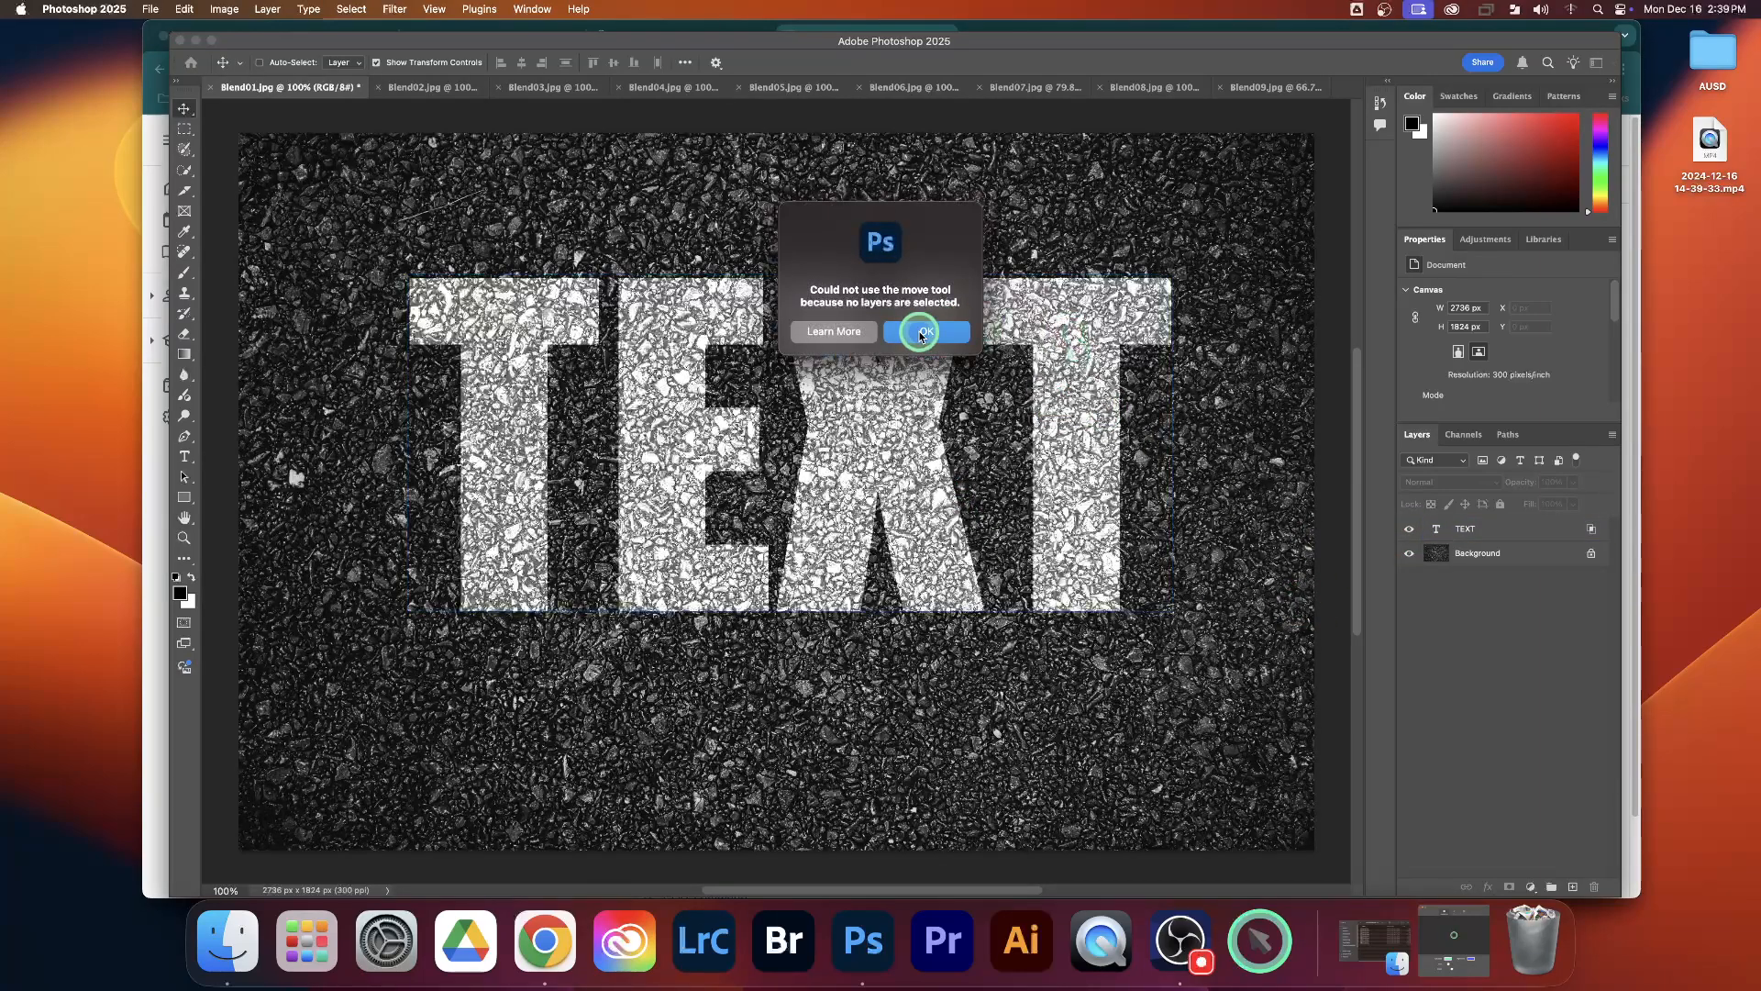
left_click(1488, 532)
left_click_drag(1087, 449, 1060, 389)
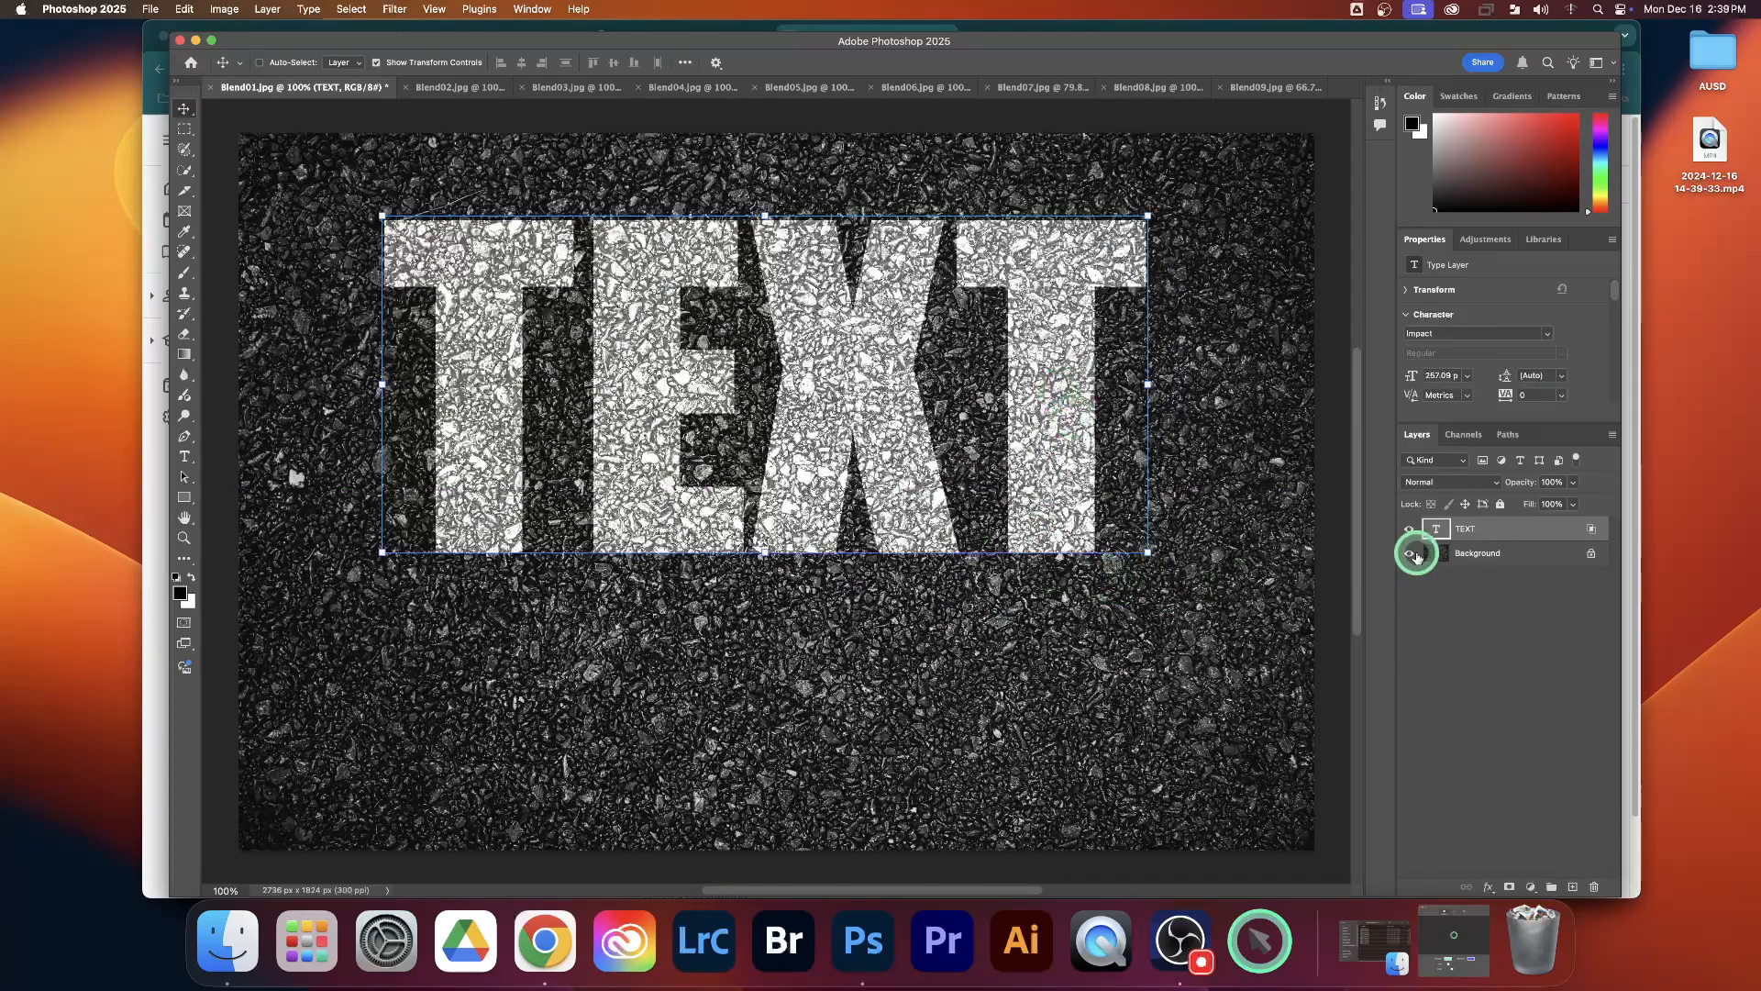
left_click_drag(1529, 526, 1594, 886)
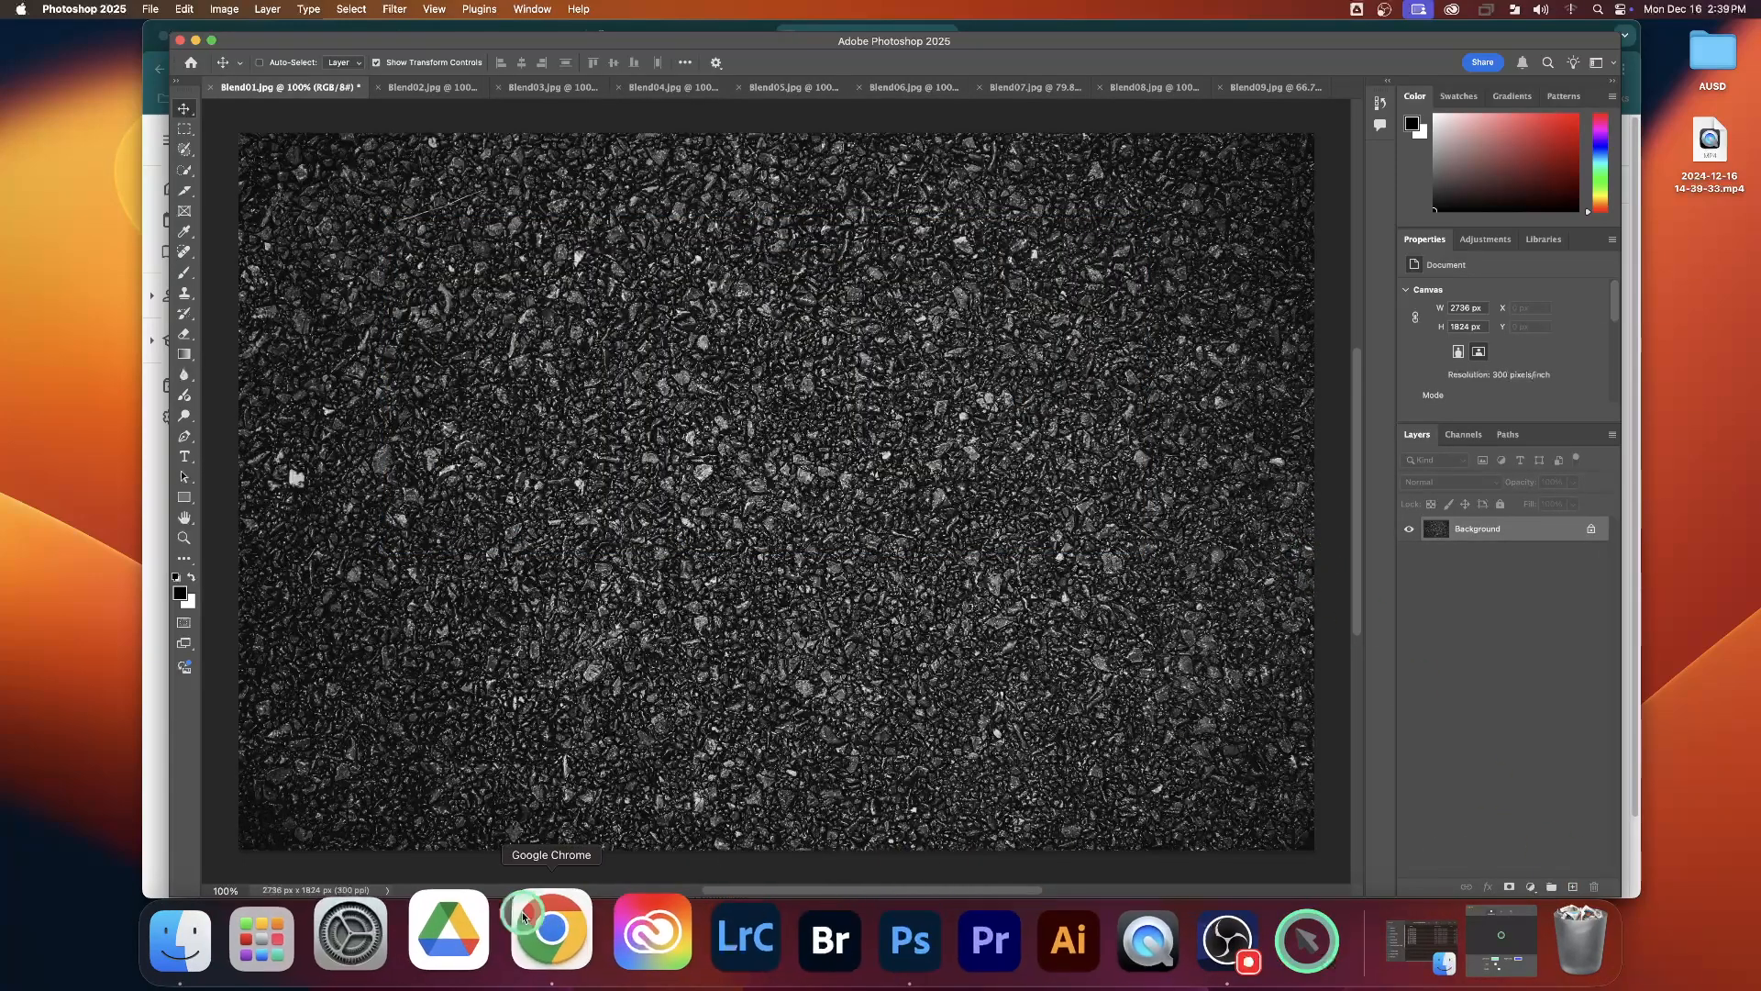
Step: Check the Text Blending assignment in Chrome, return to Photoshop and add the text ROAD in the upper-left area of the asphalt image
left_click(550, 938)
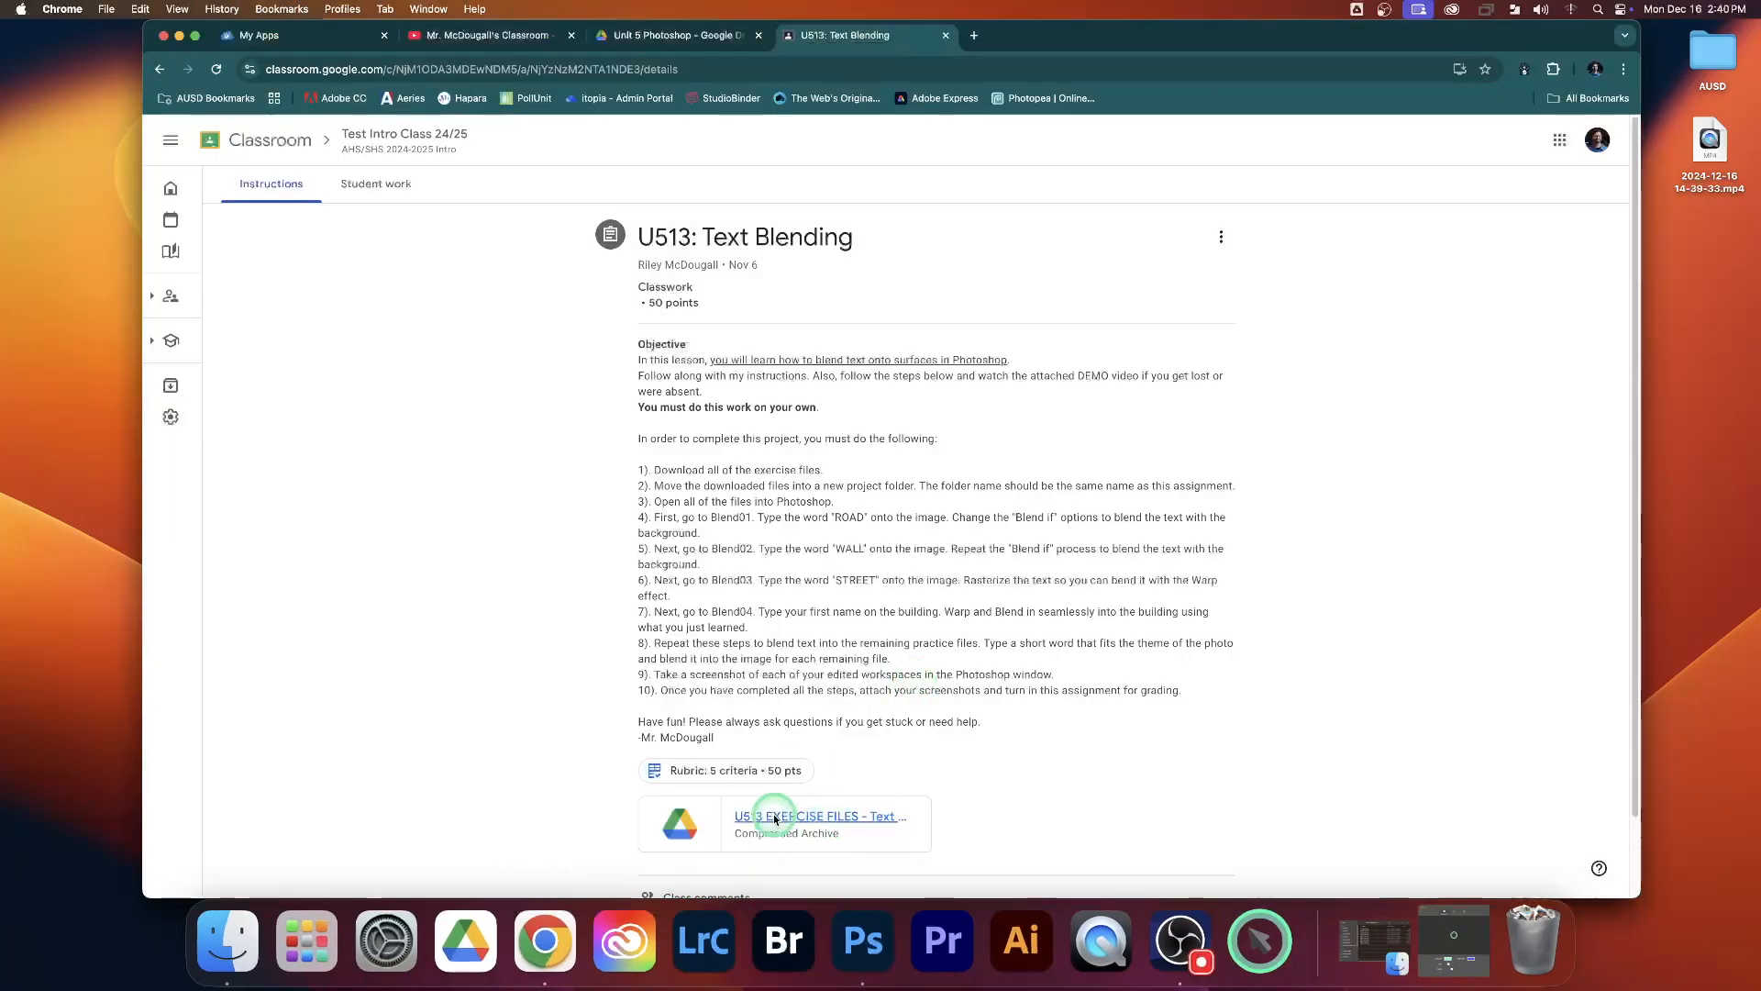
left_click(867, 917)
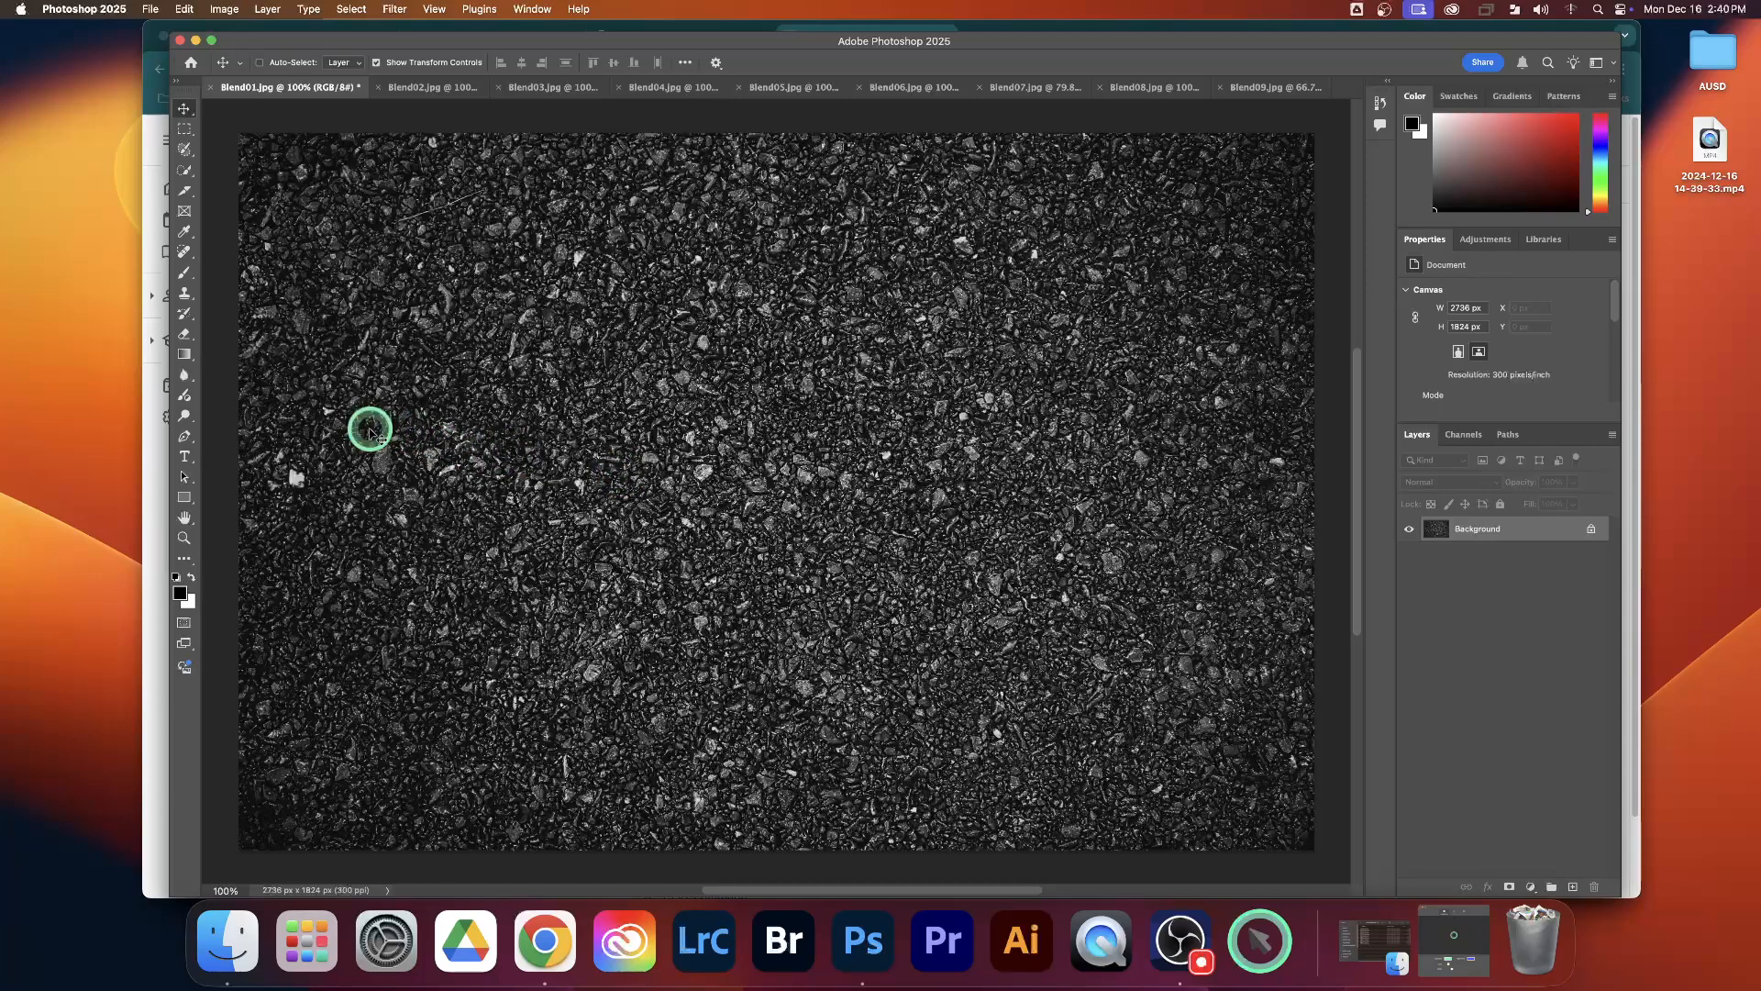
left_click(186, 458)
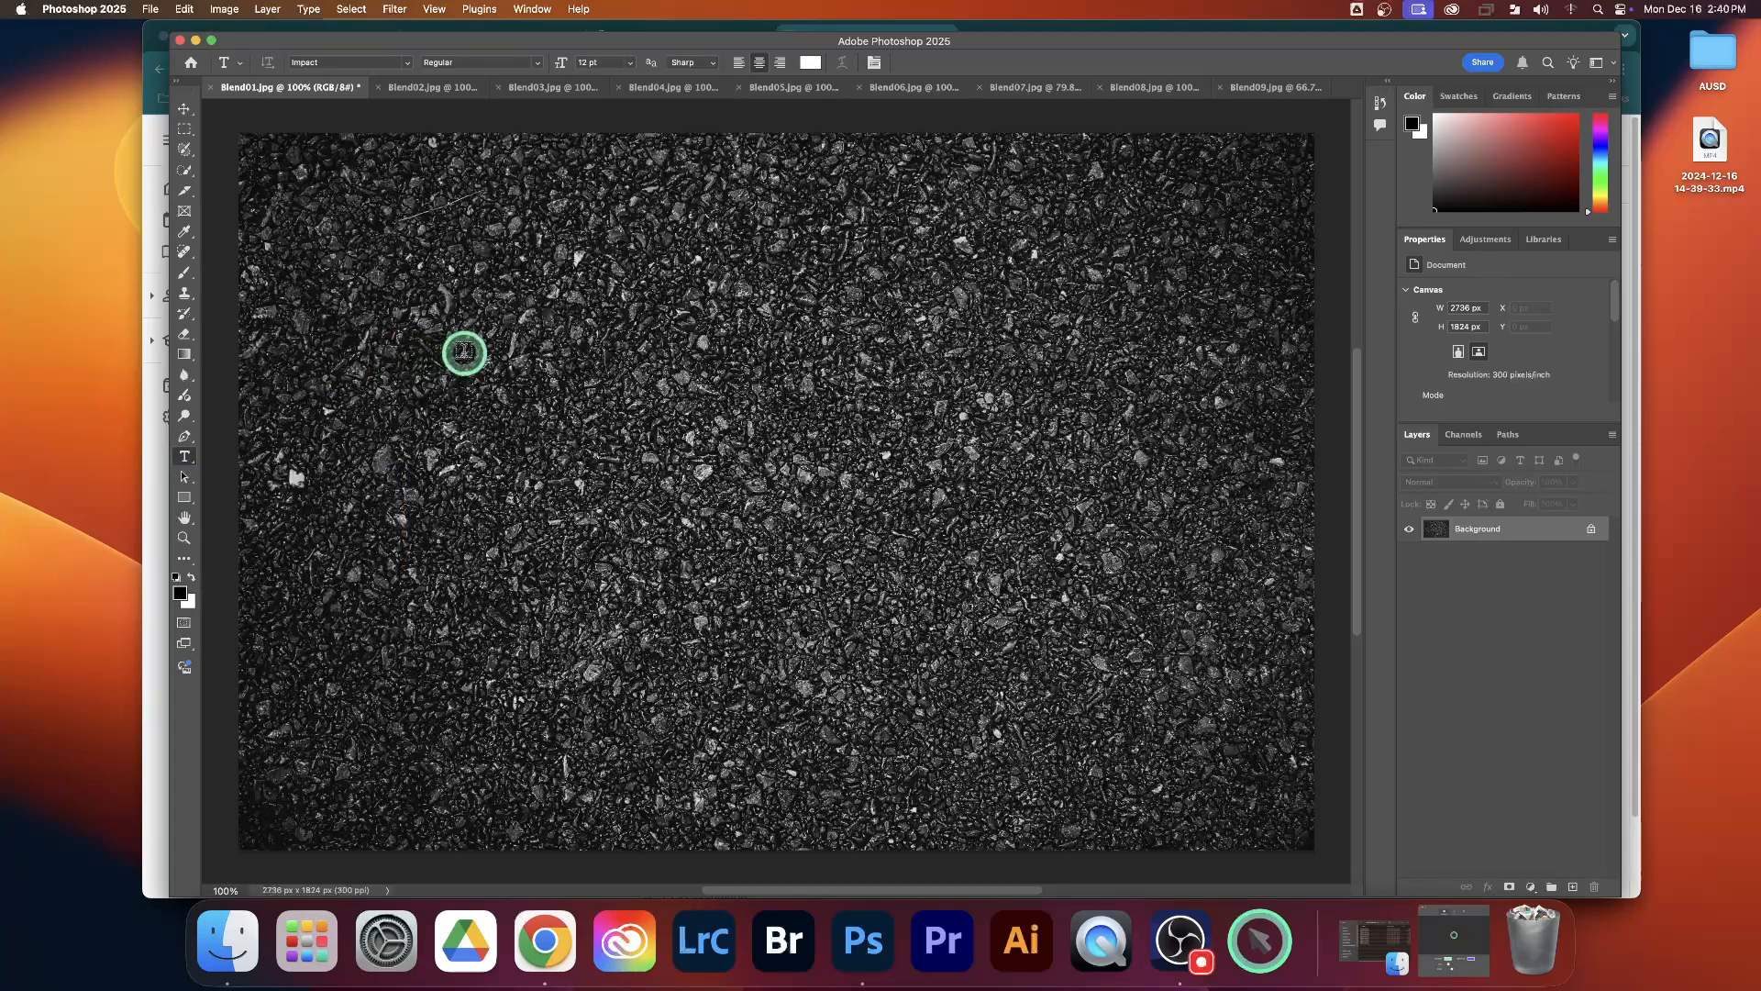
left_click(465, 352)
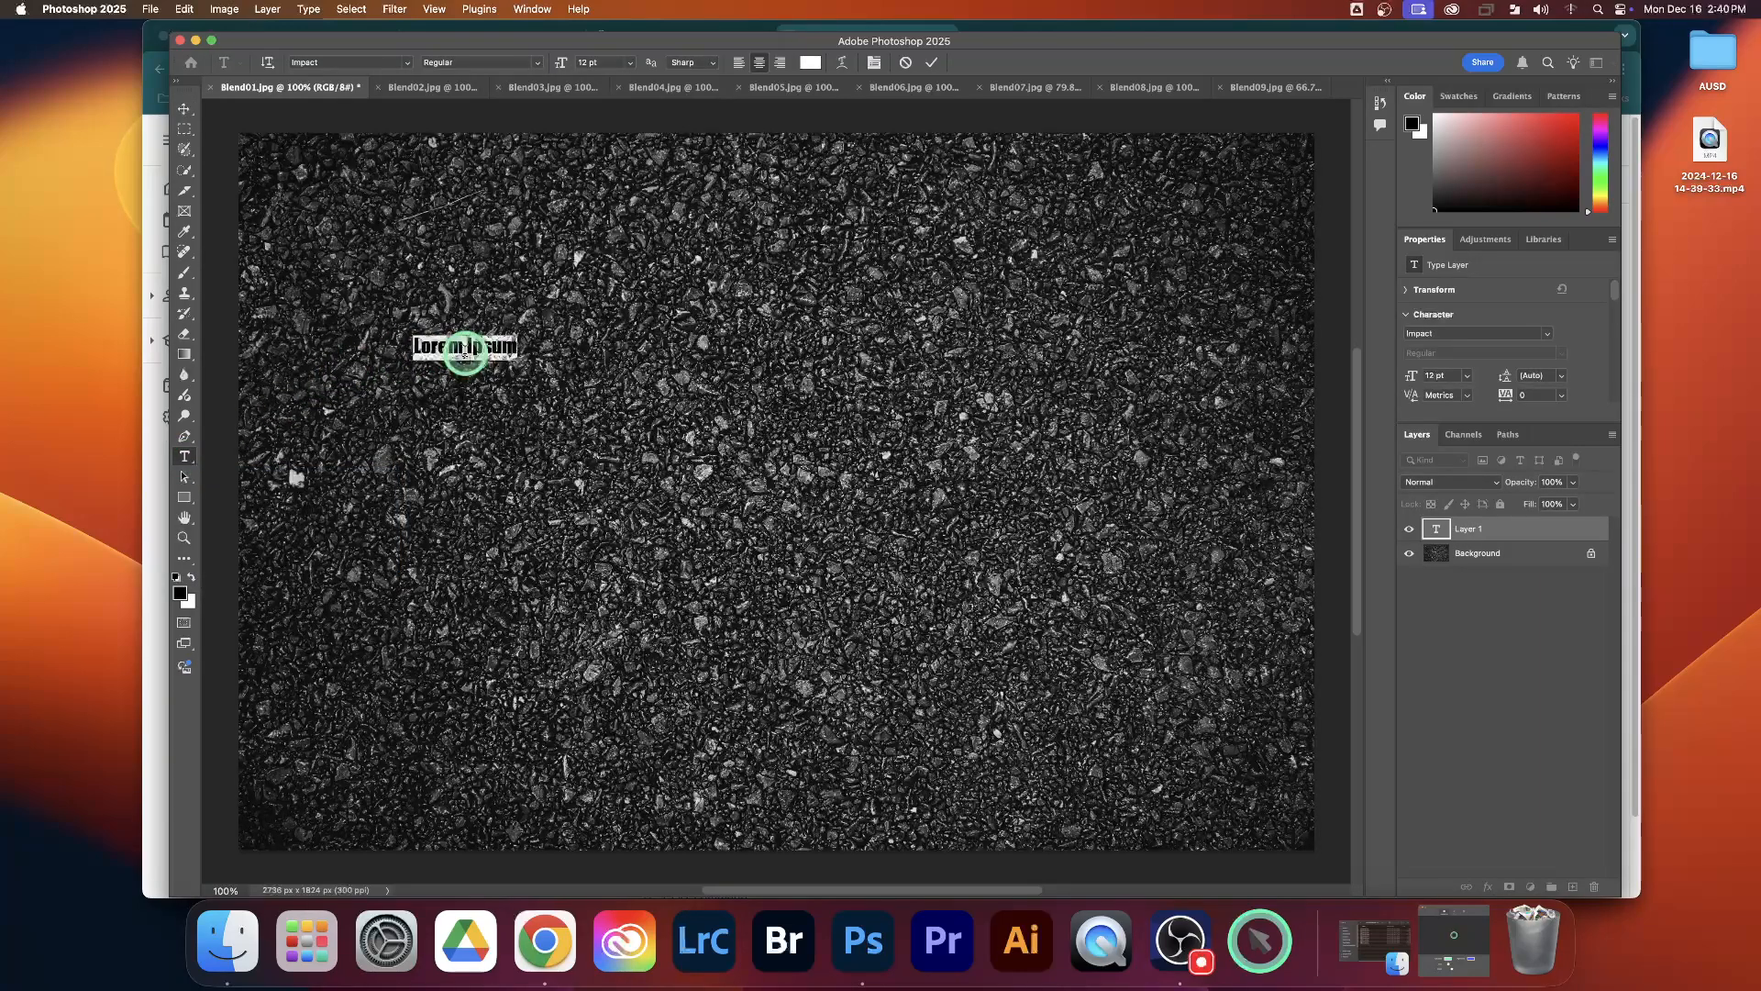
left_click(466, 352)
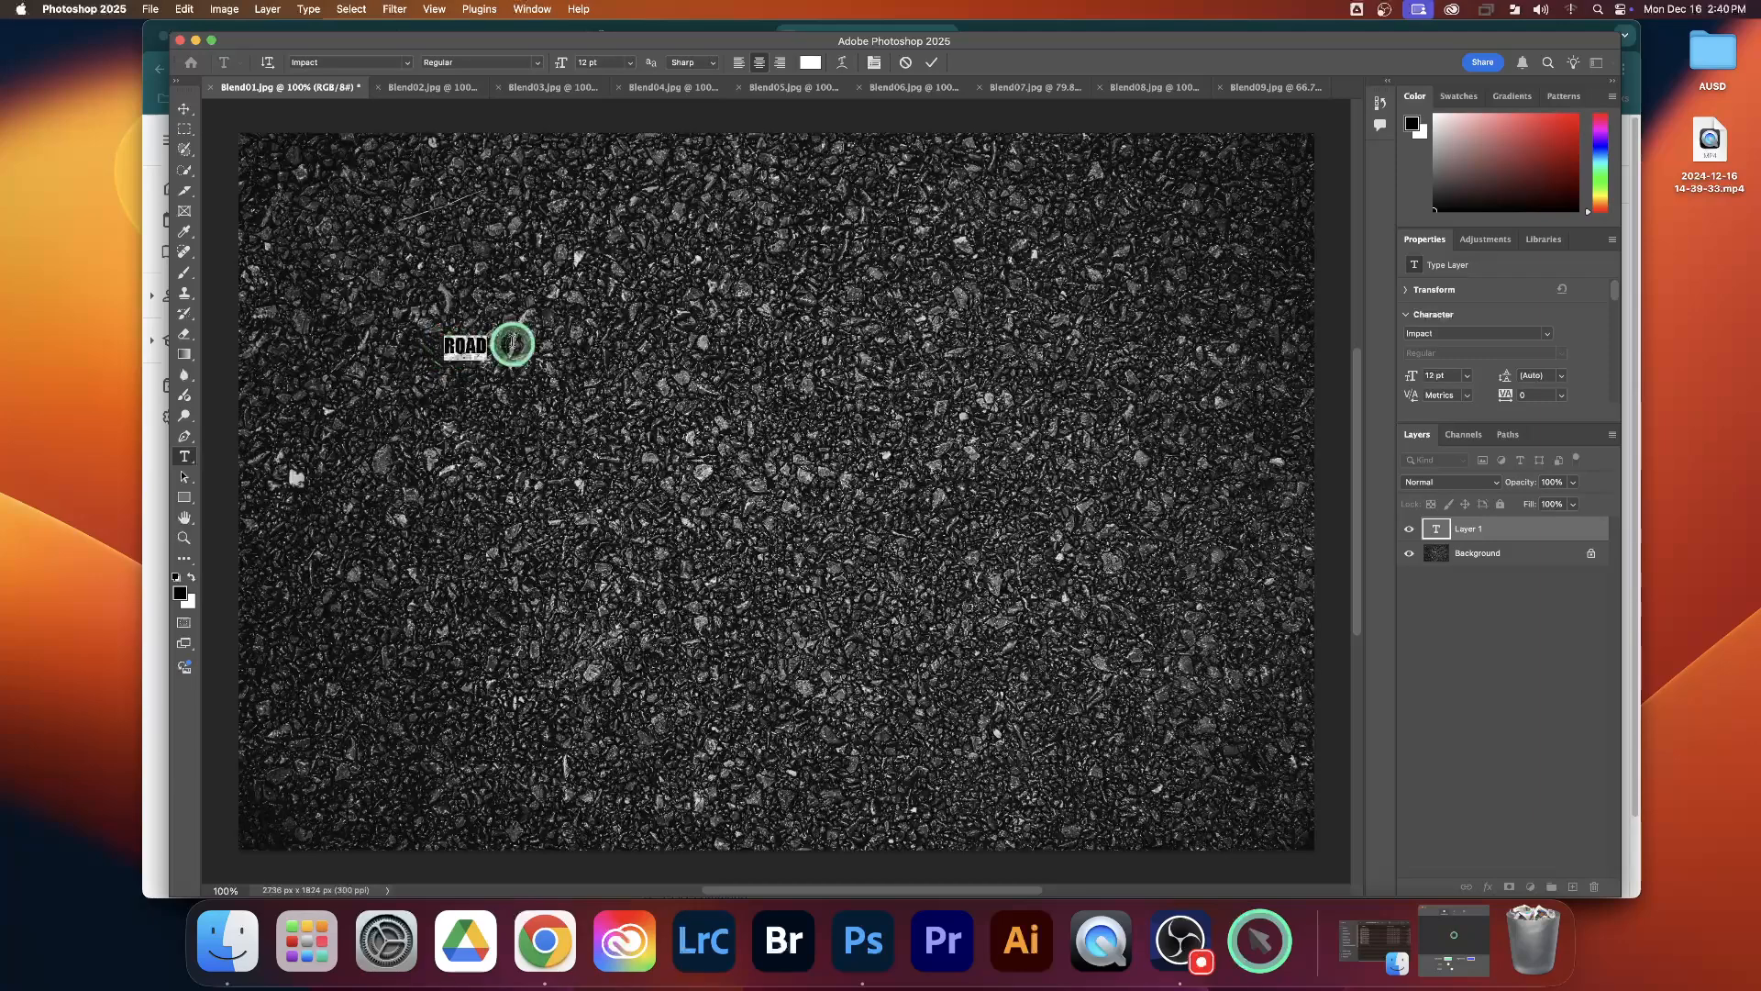
Step: Set the ROAD text's colour to white (ffffff) and commit the text
left_click(811, 63)
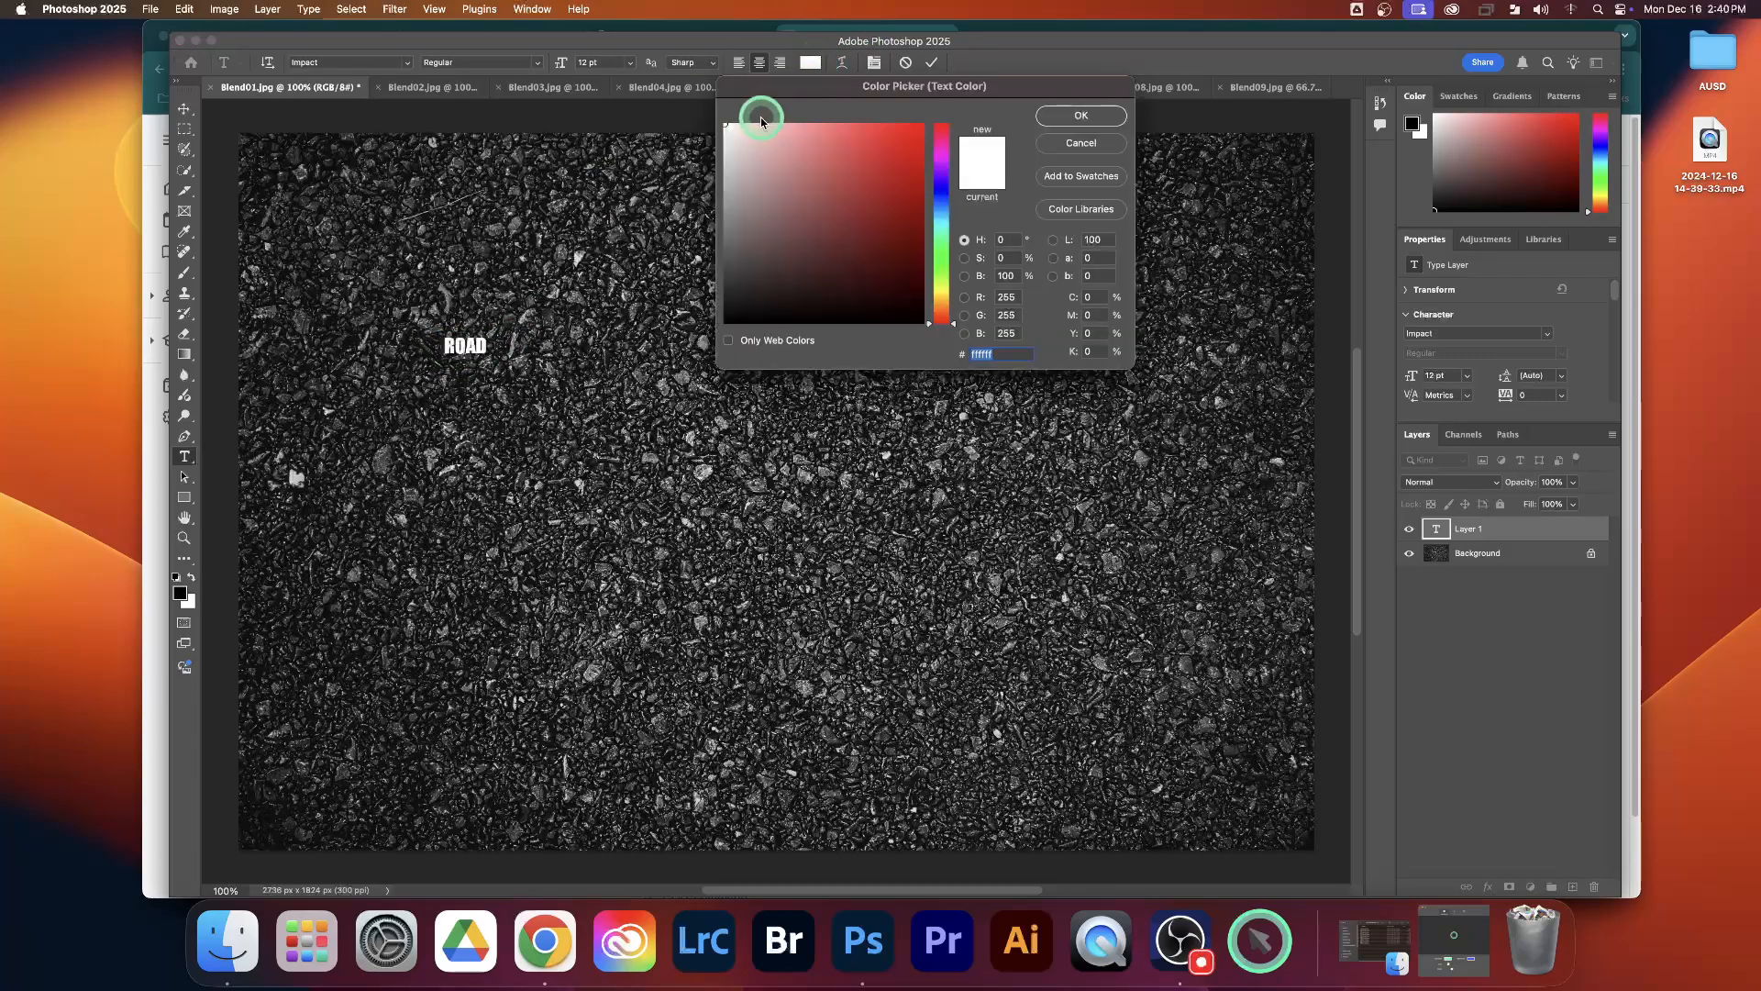
mouse_move(724, 129)
left_mouse_down()
mouse_move(749, 128)
mouse_move(712, 119)
left_mouse_up()
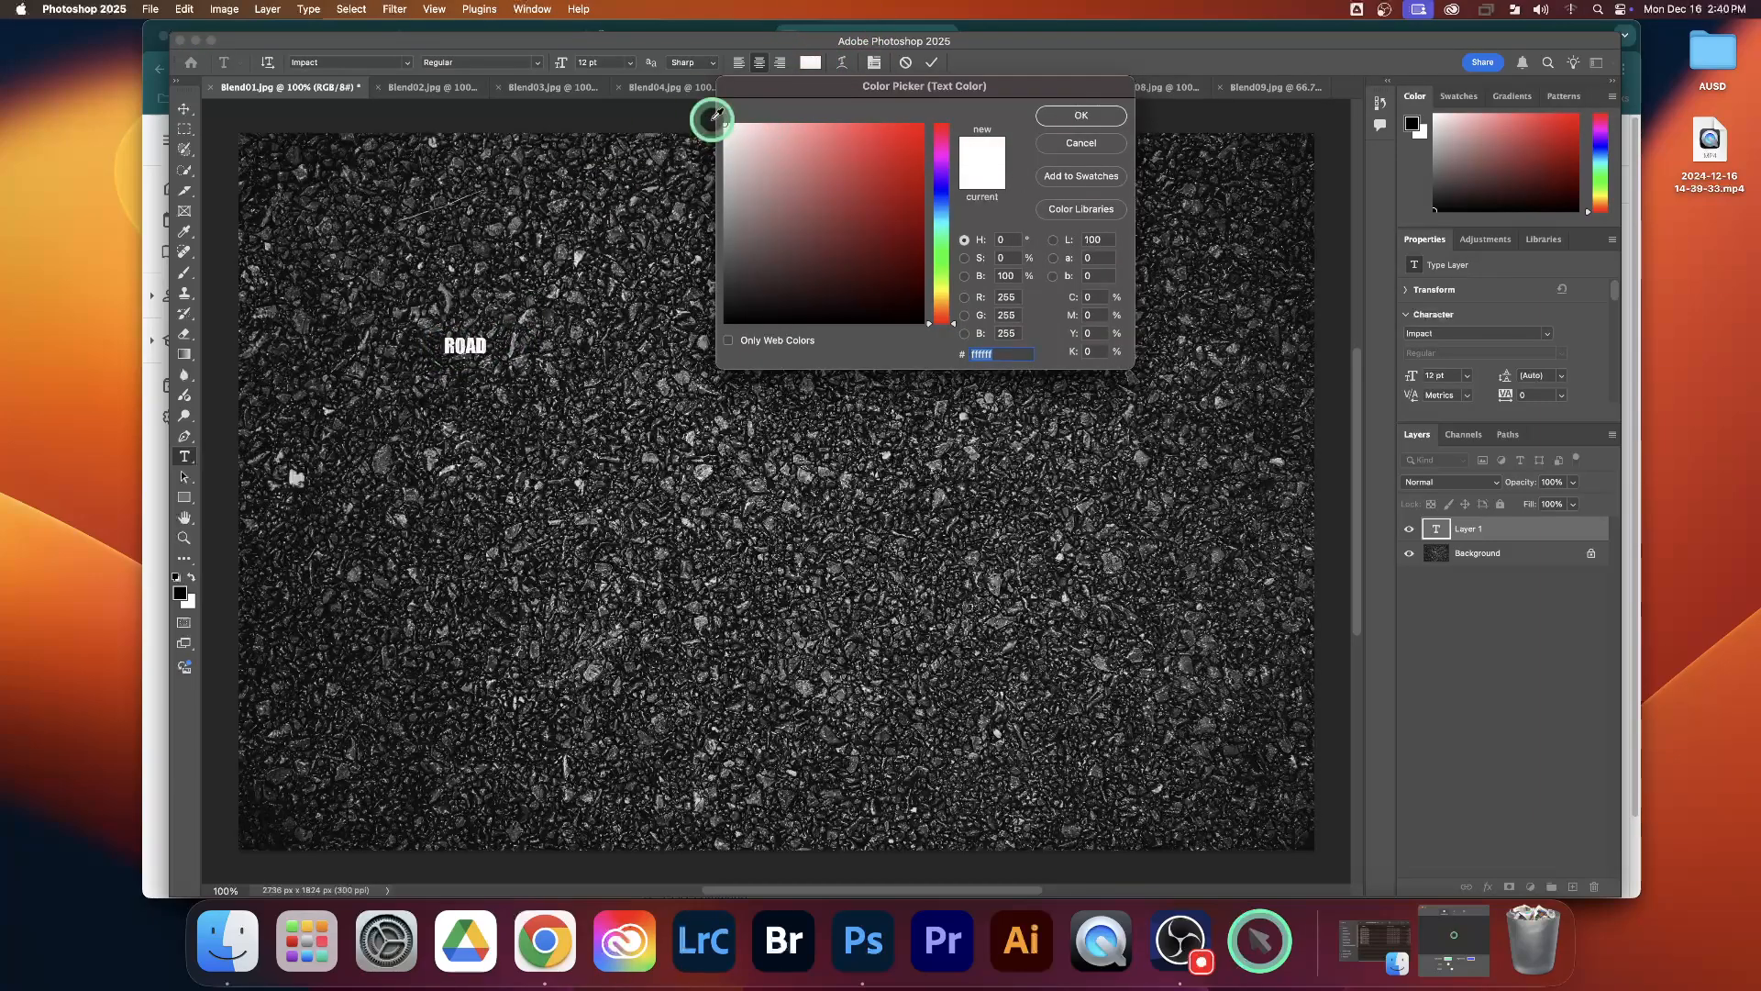
left_click(1079, 117)
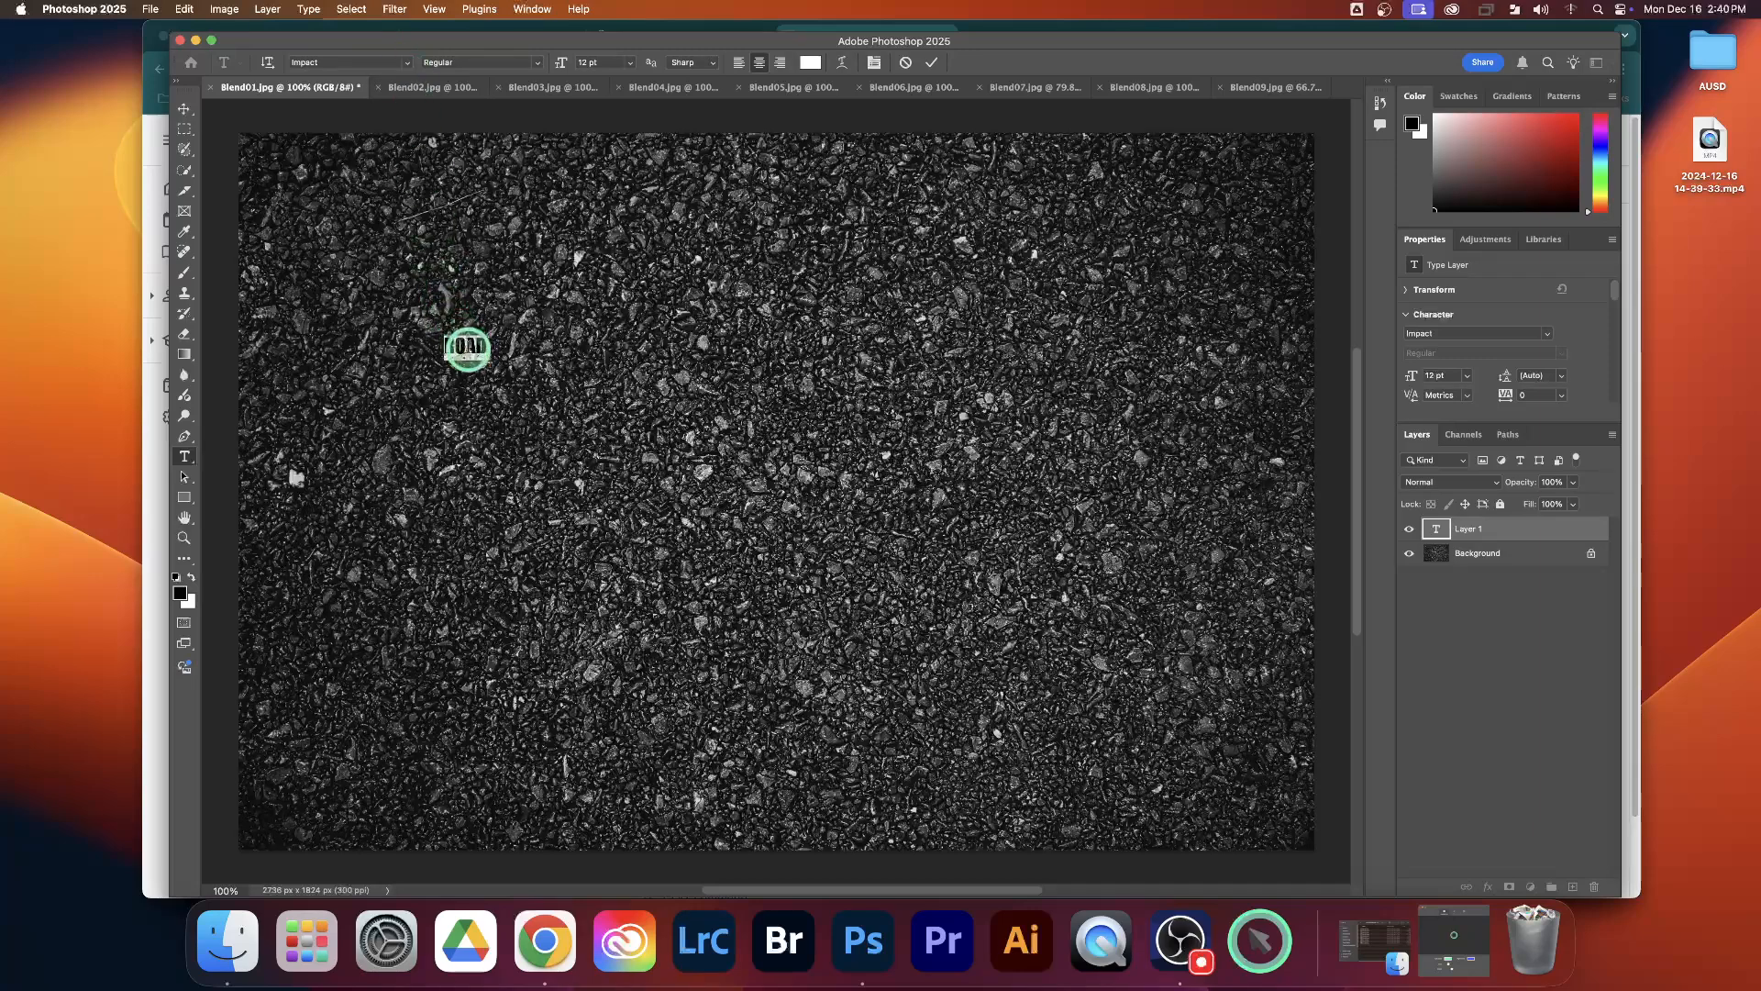
left_click(931, 62)
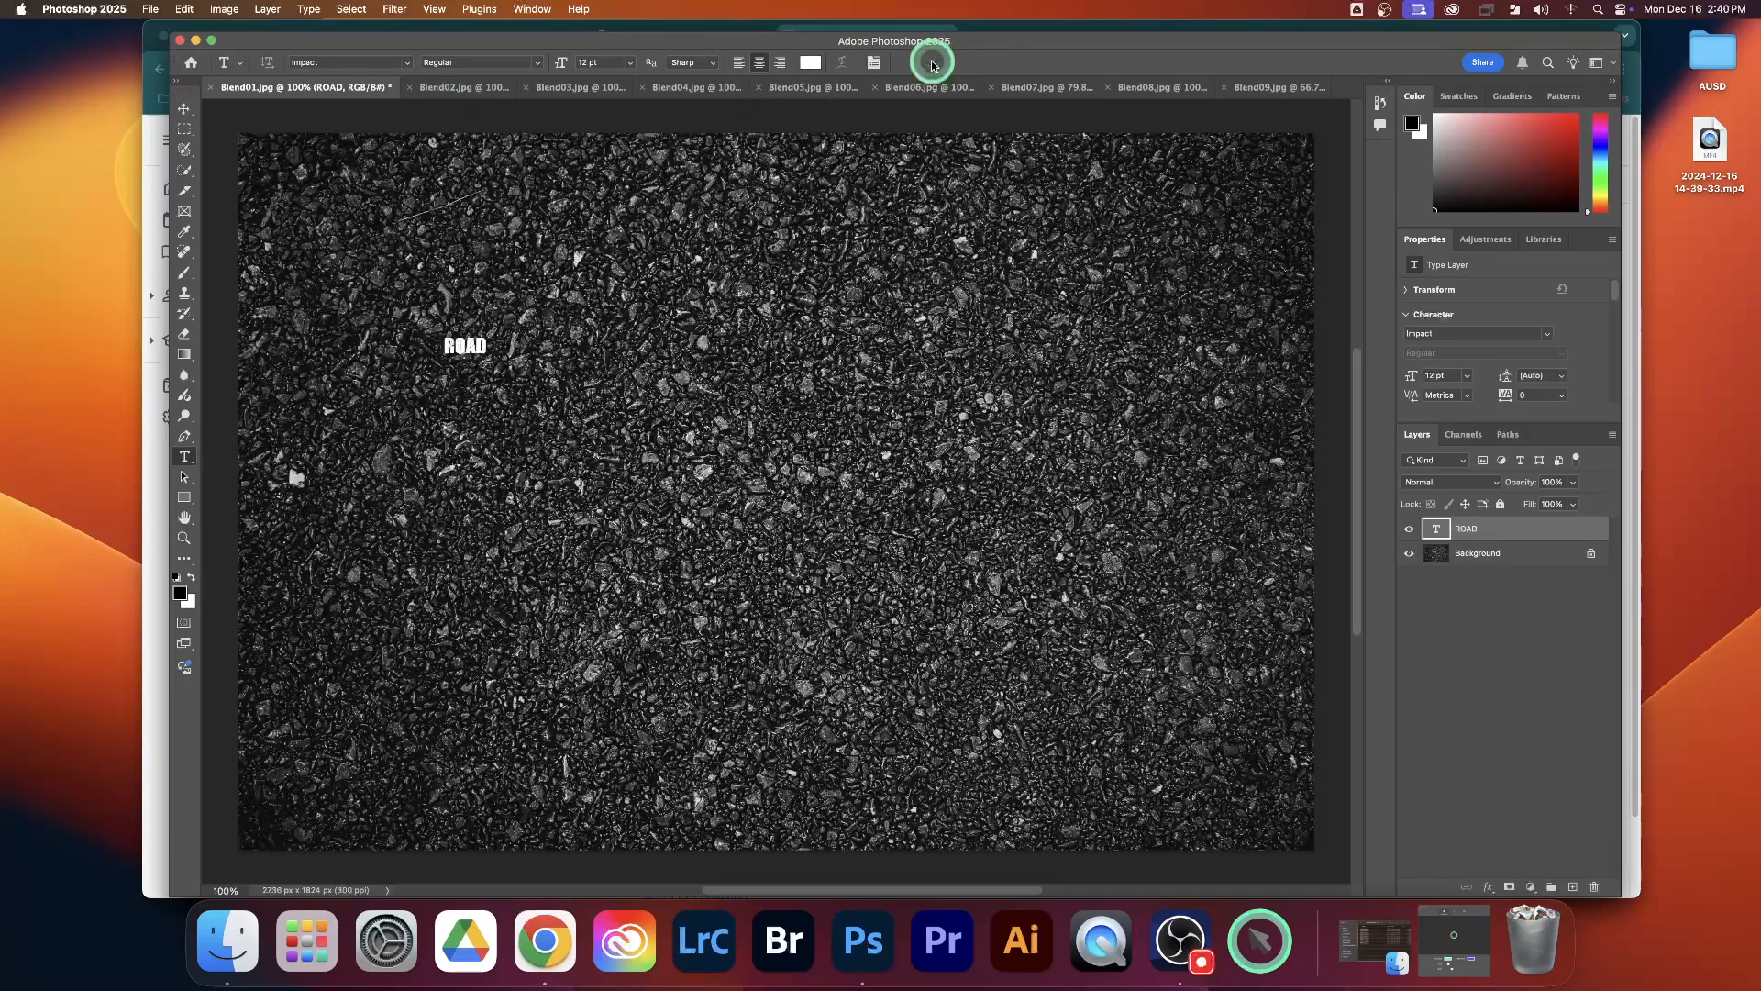
Step: Scale the ROAD text up to about 2135% and place it across the upper part of the asphalt image
left_click(183, 108)
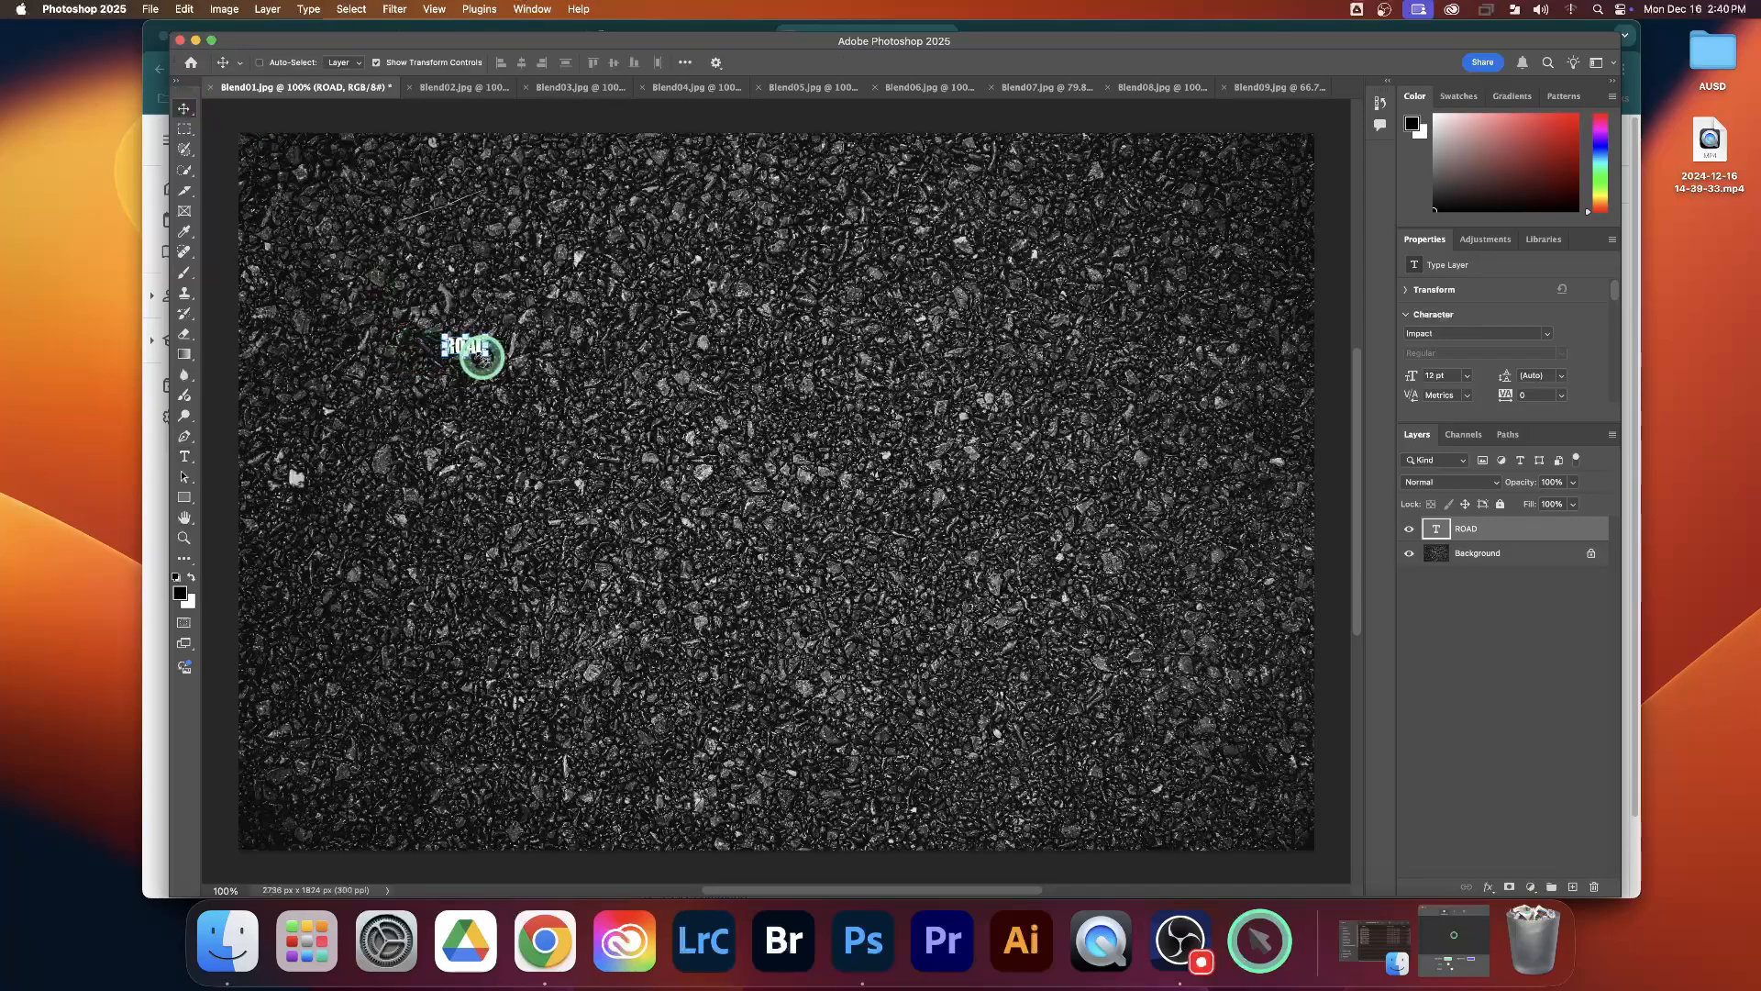
left_click_drag(487, 356, 1313, 652)
left_click_drag(1120, 570, 926, 344)
scroll(940, 448, "left", 5)
scroll(937, 446, "right", 5)
scroll(956, 362, "right", 2)
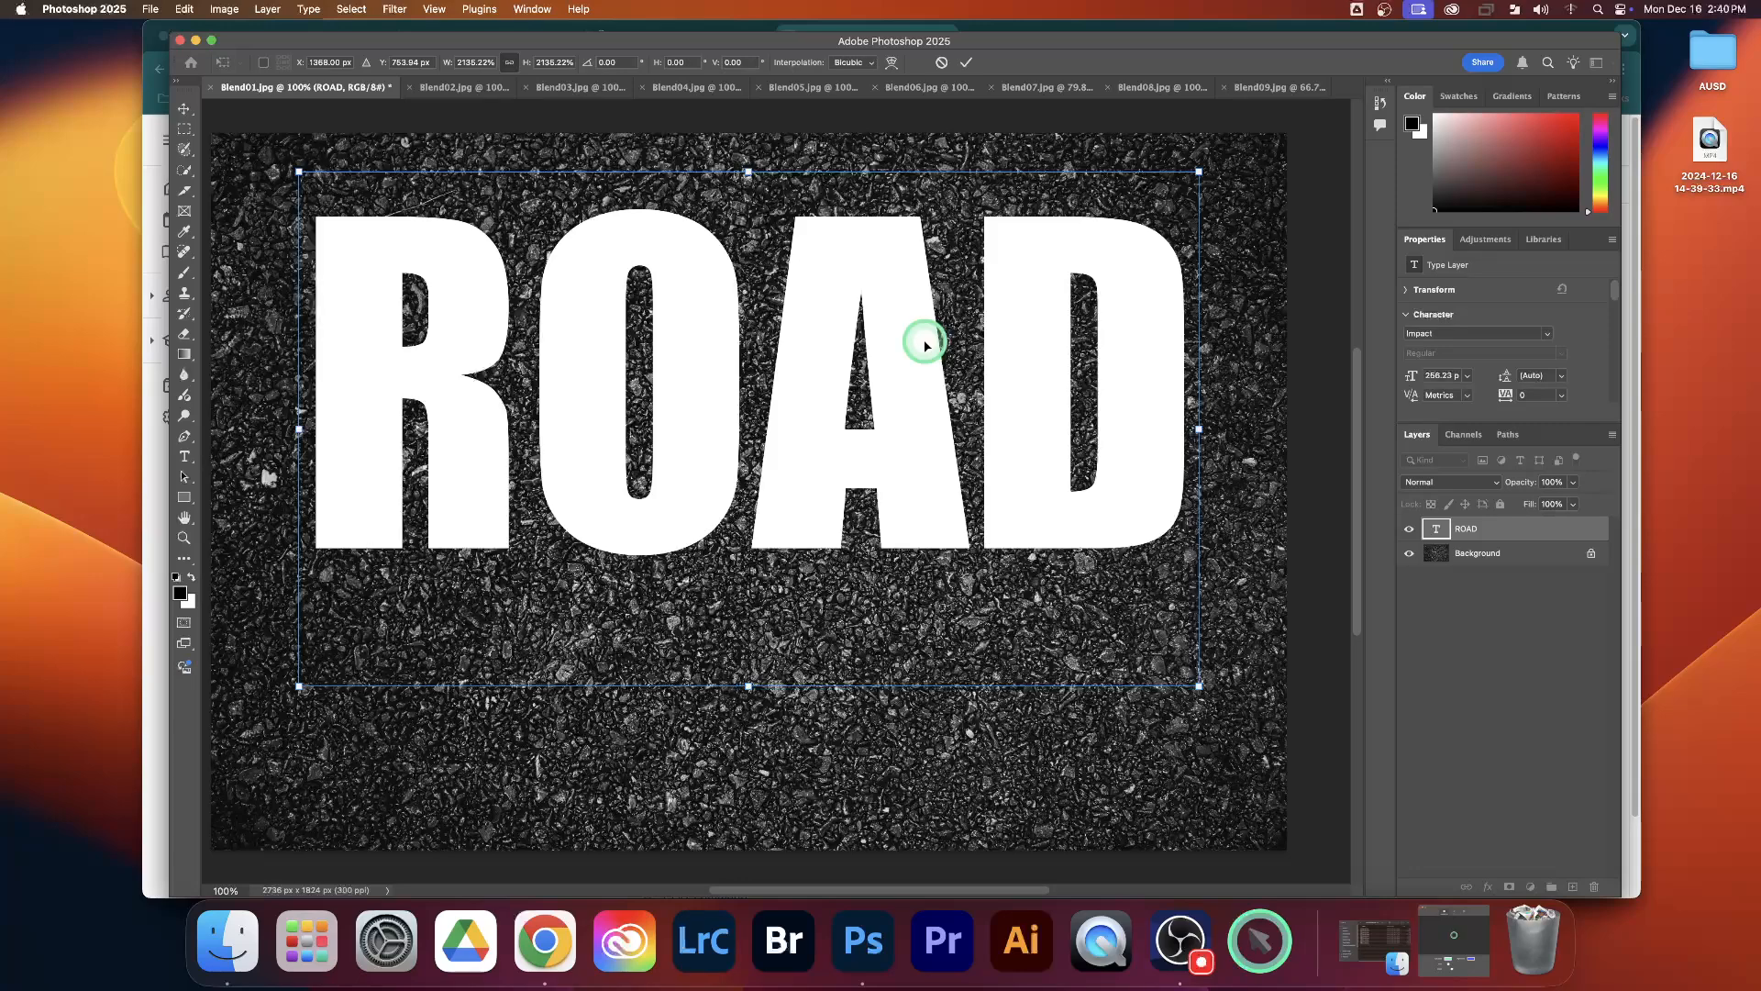
left_click(966, 66)
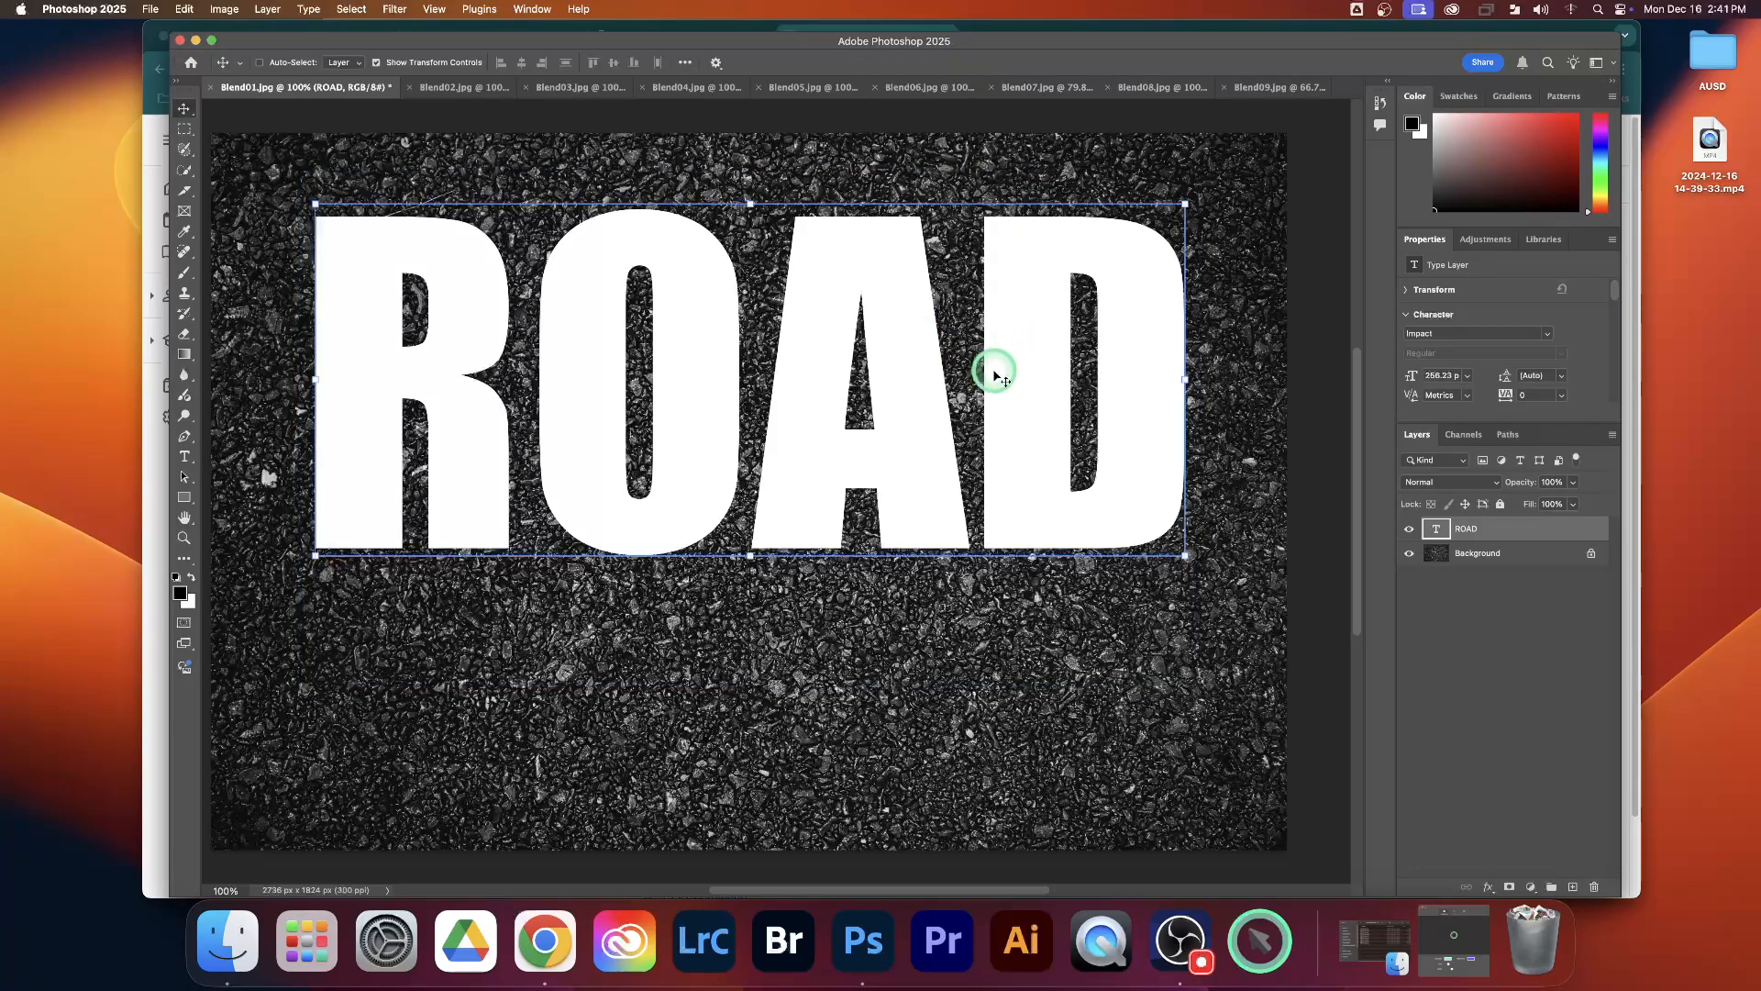
left_click_drag(884, 346, 900, 336)
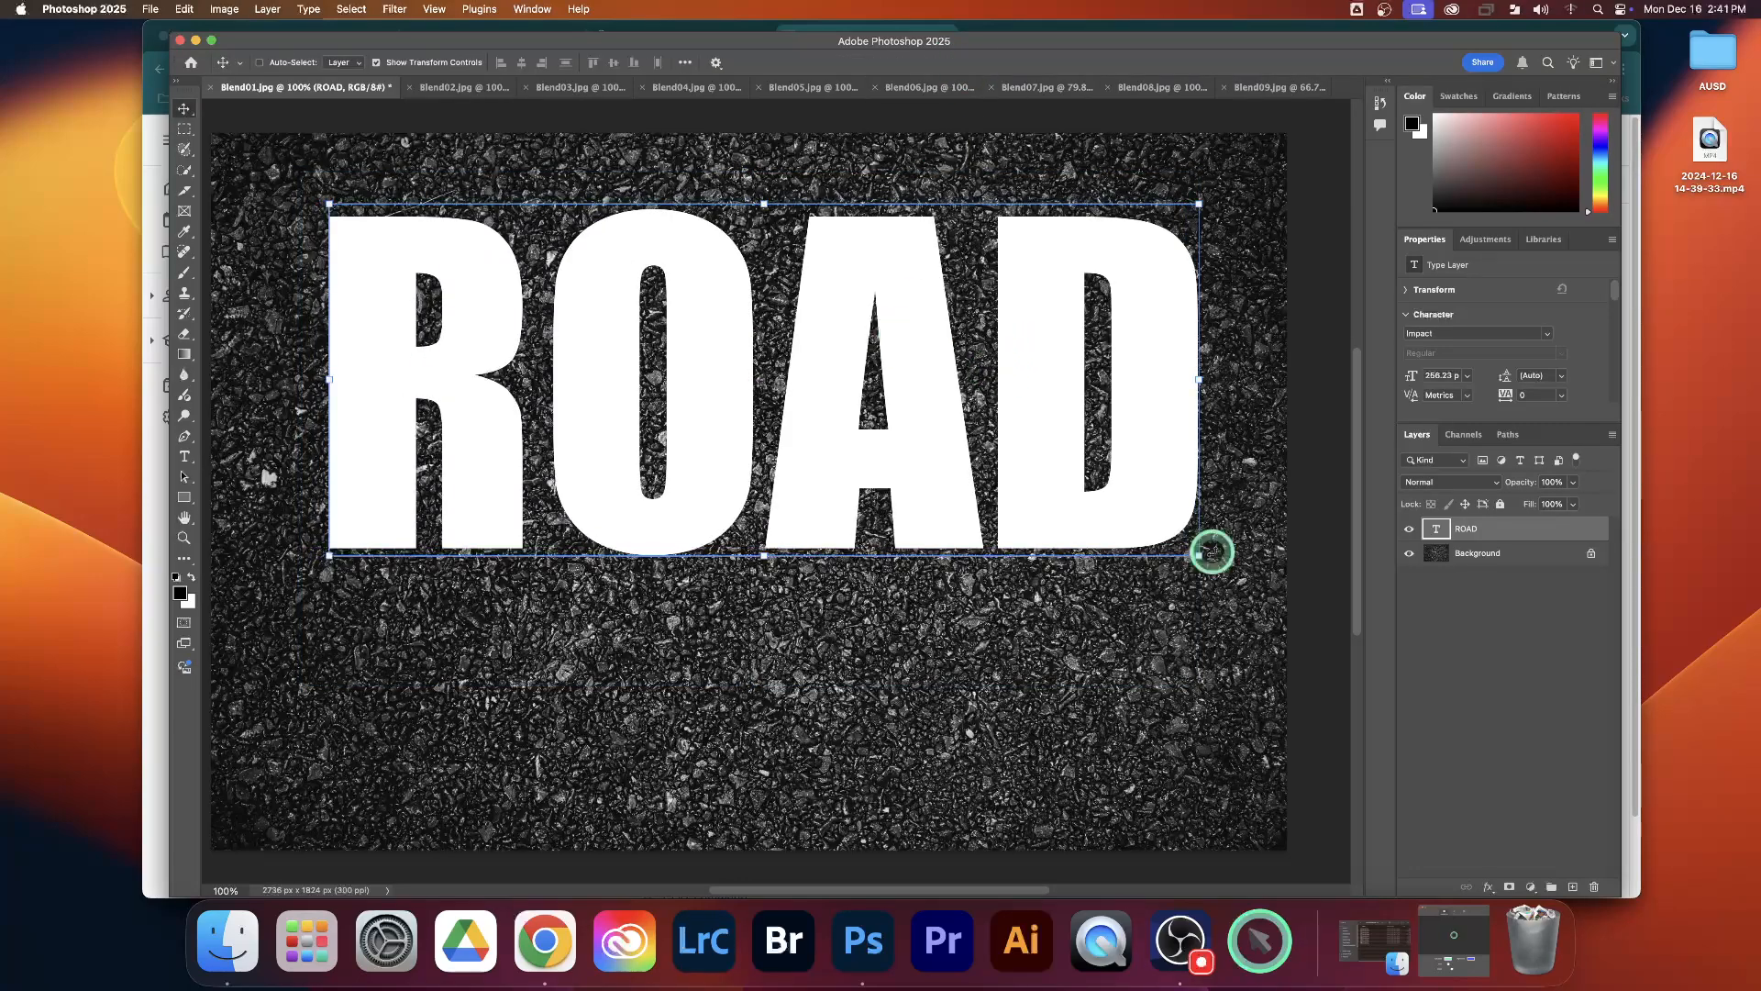
left_click(1520, 703)
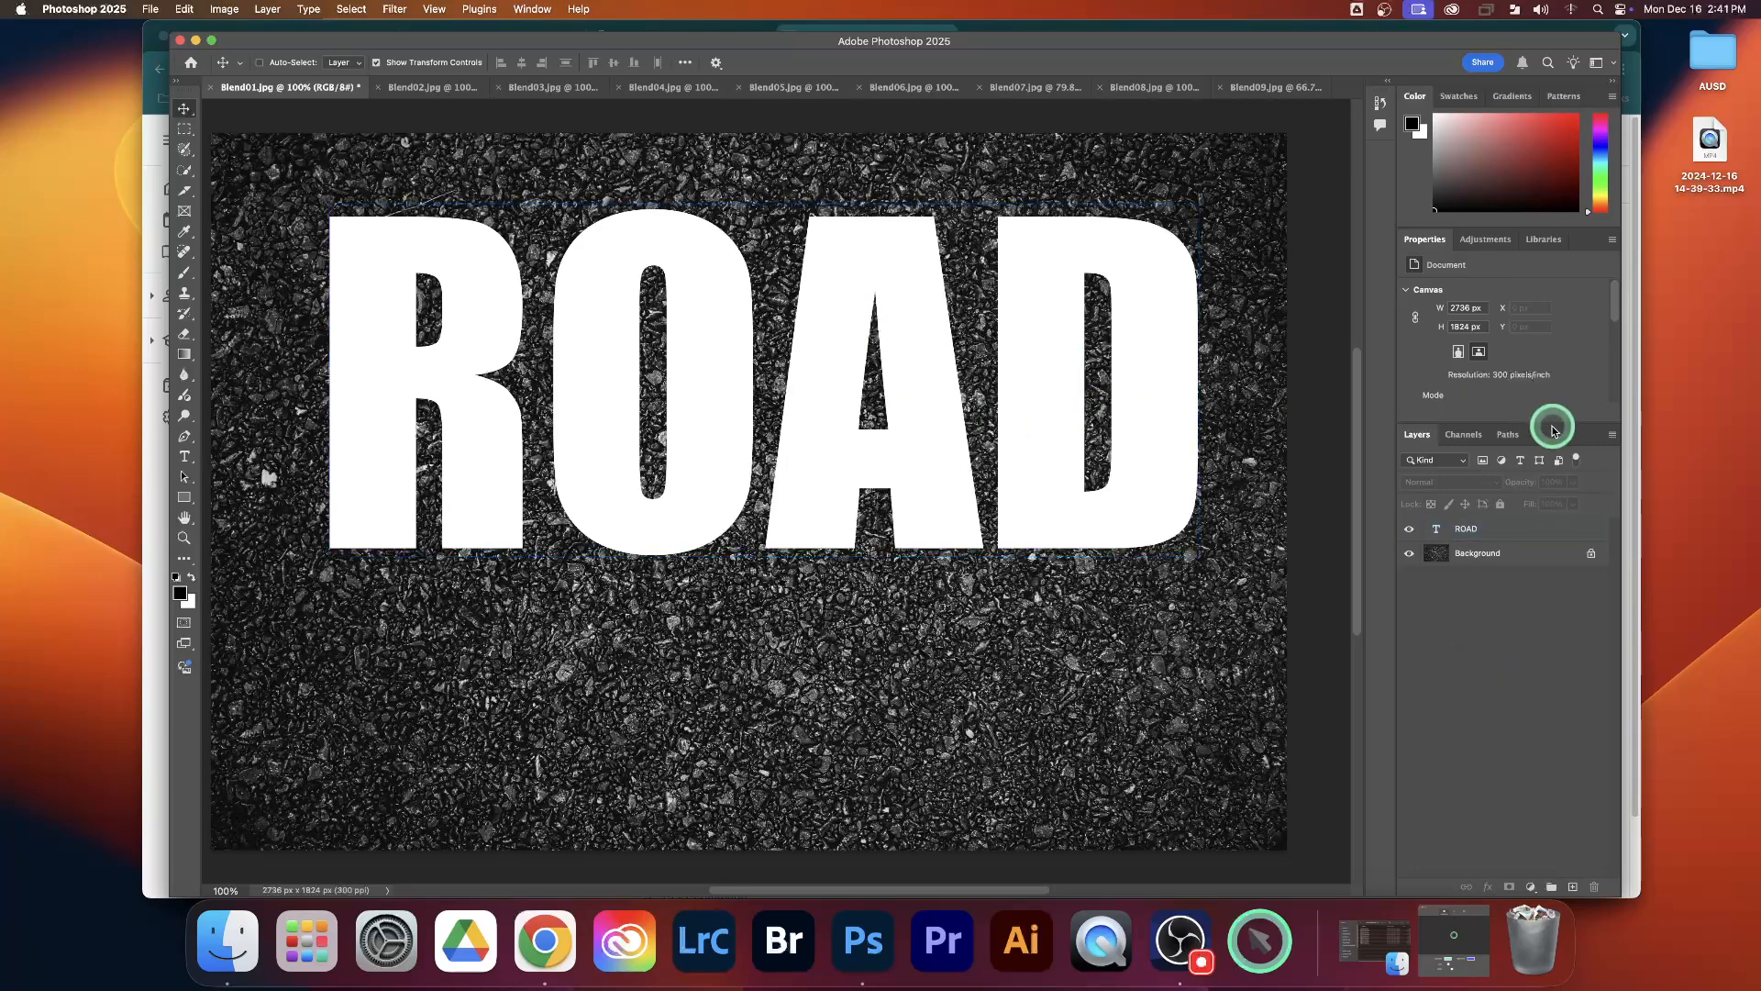
left_click(1579, 525)
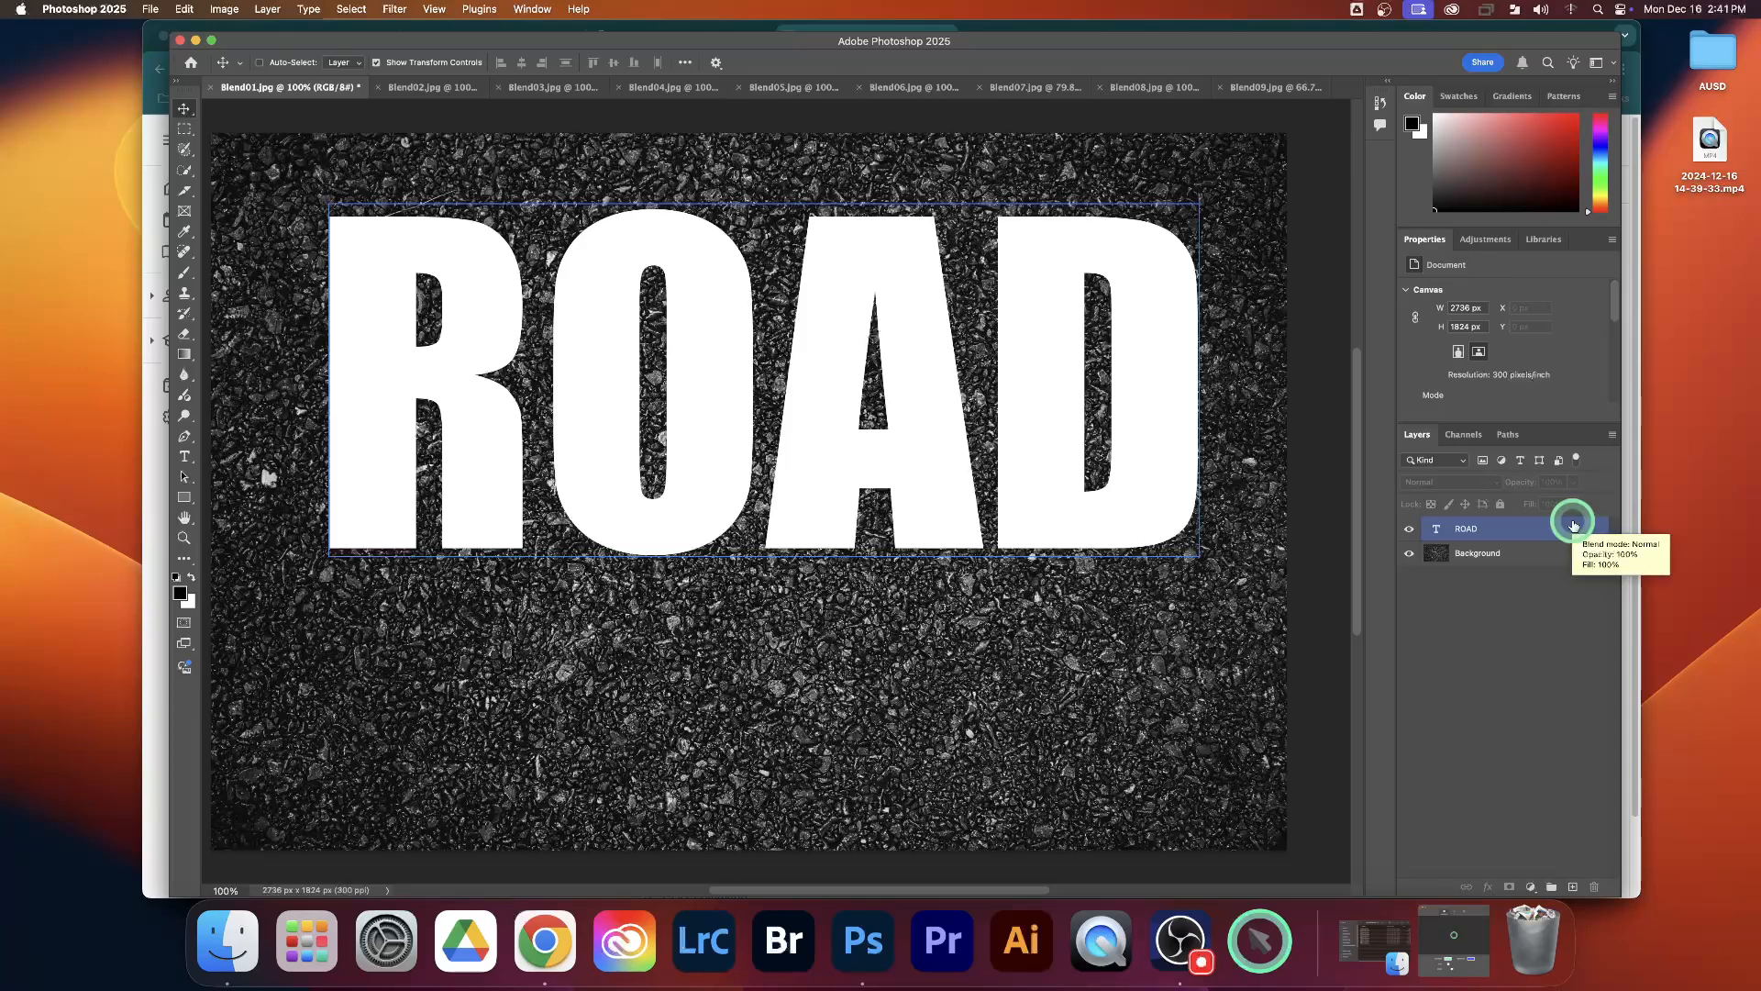
left_click(1519, 545)
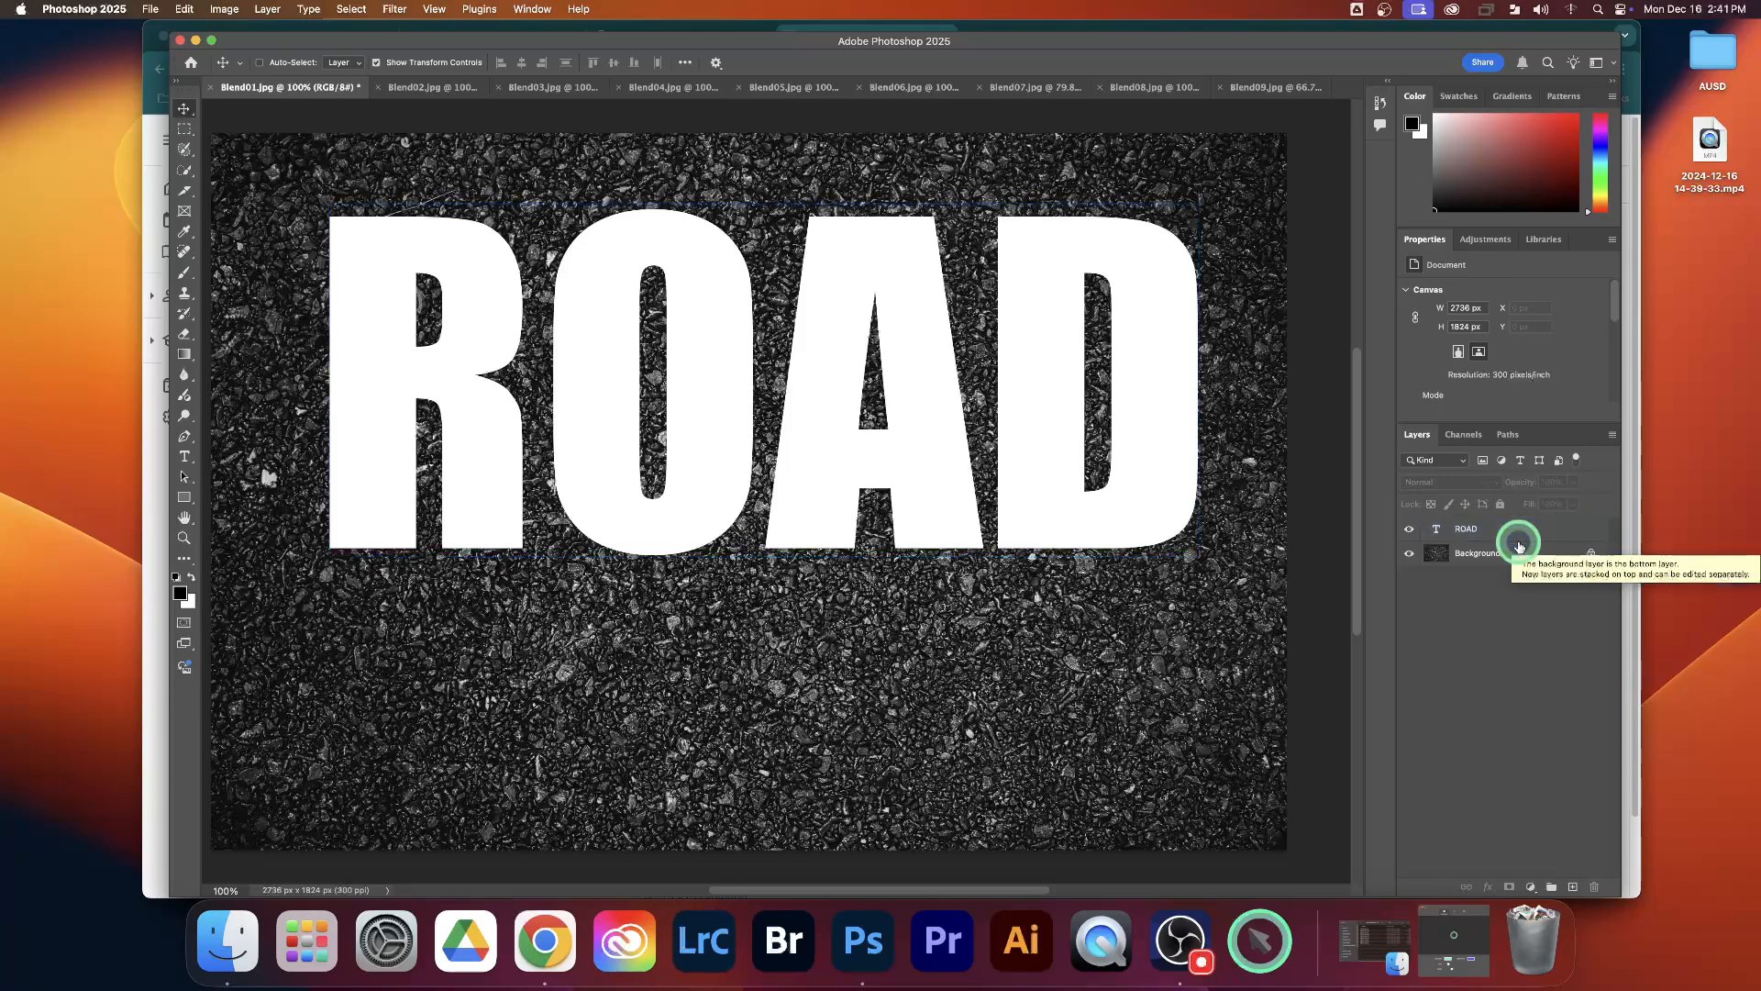
left_click(1531, 534)
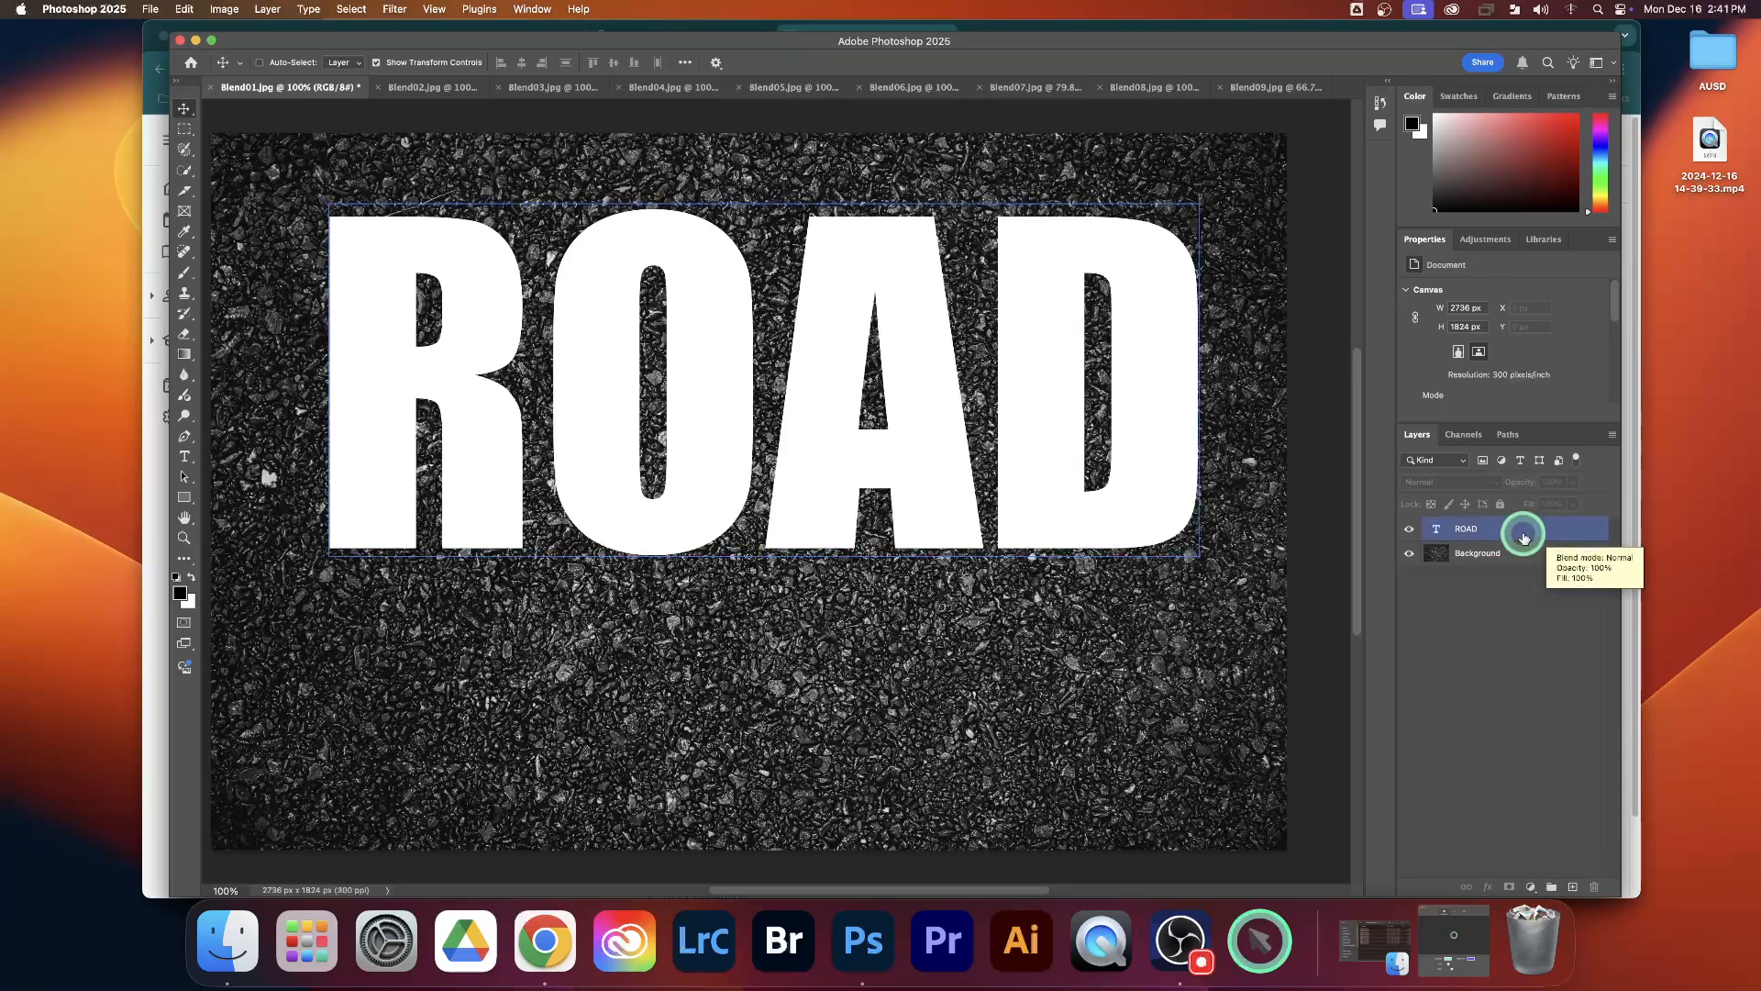
left_click(1496, 697)
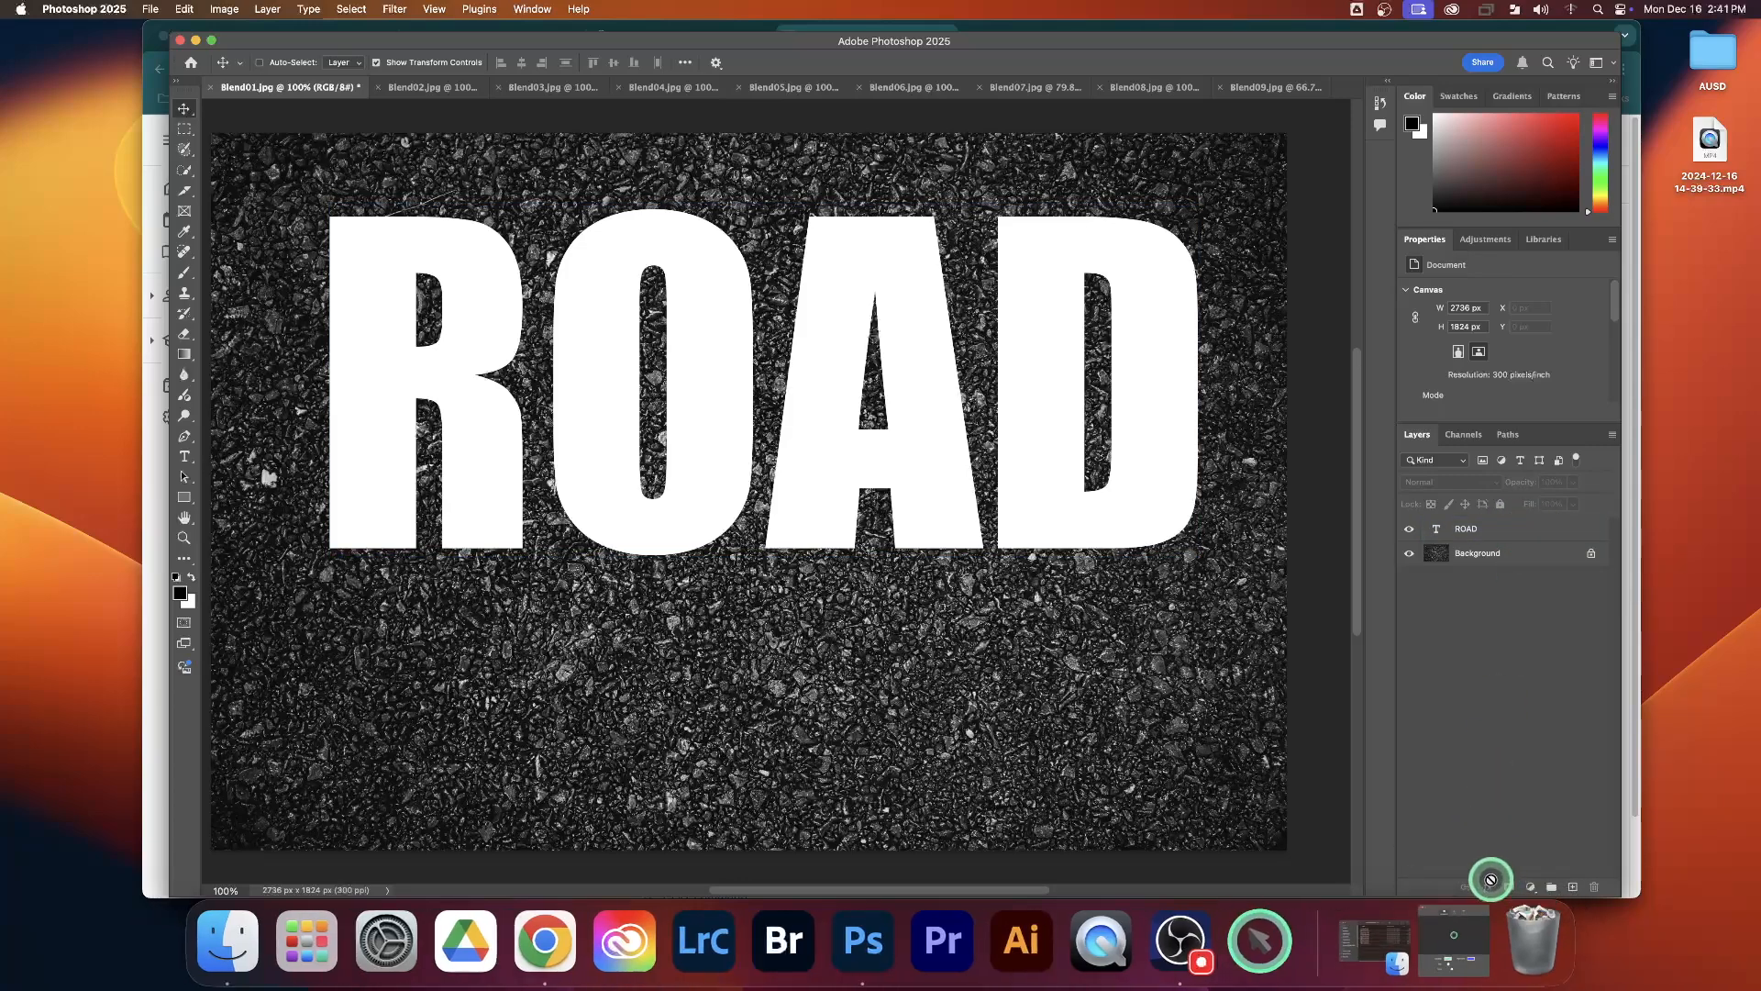
left_click(1513, 528)
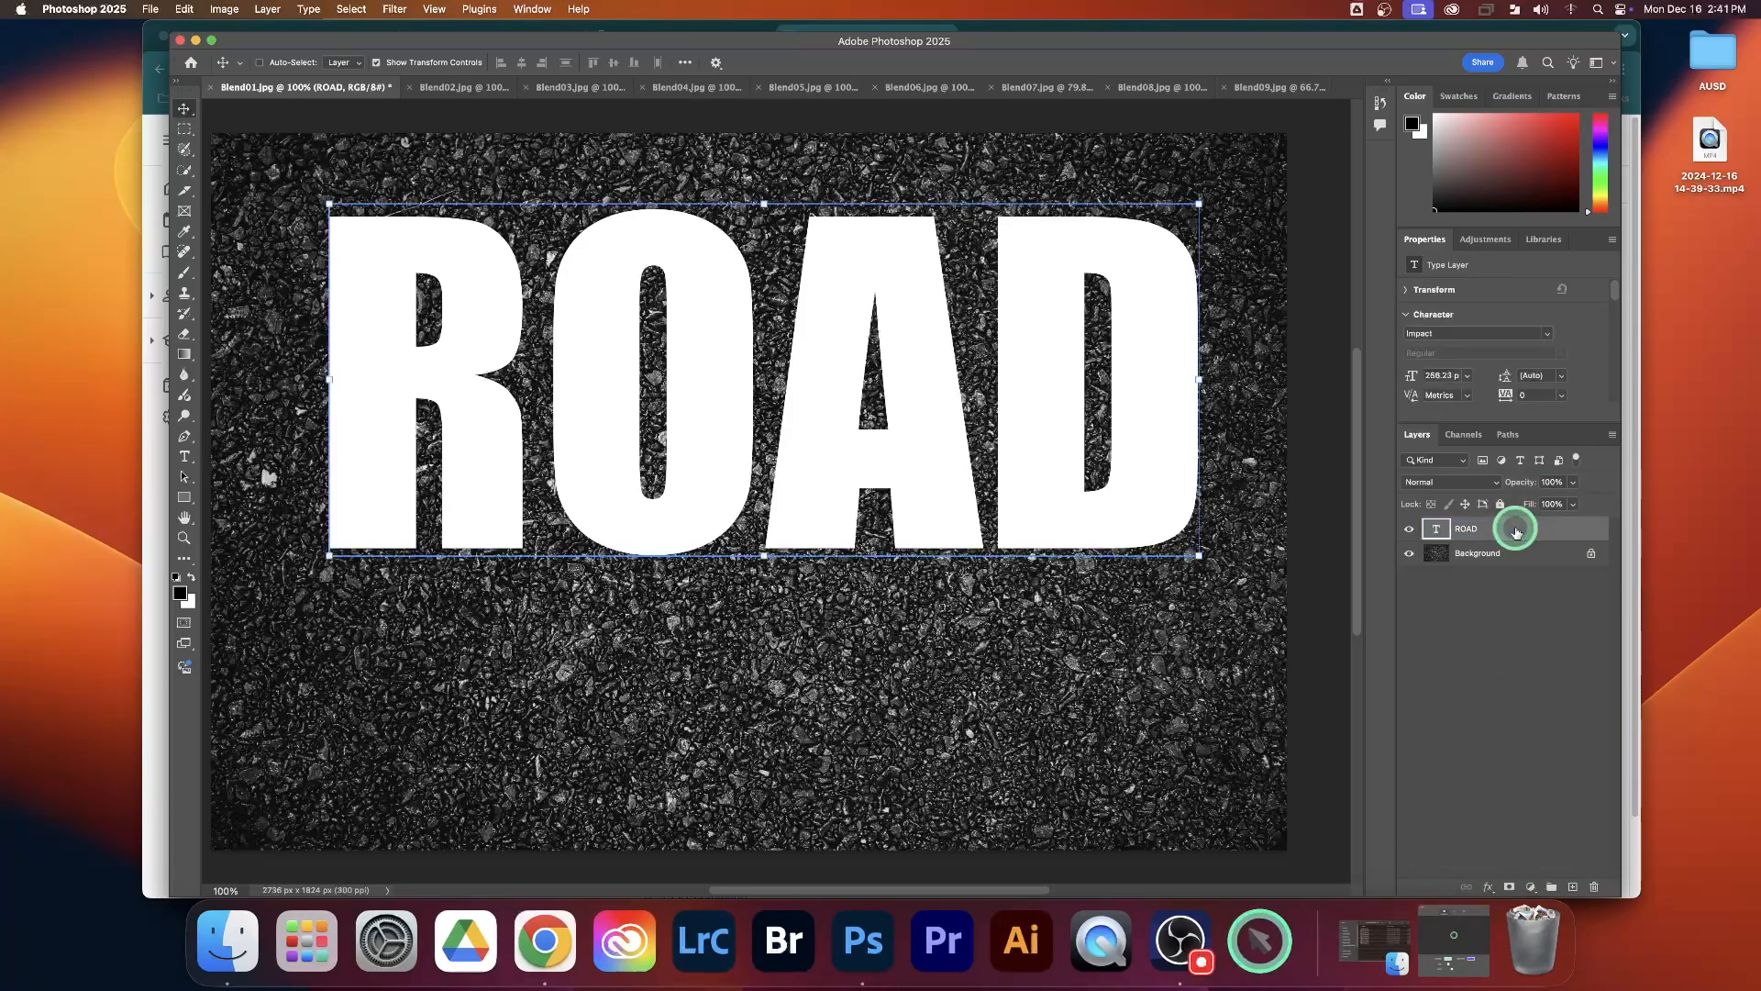
left_click(1489, 887)
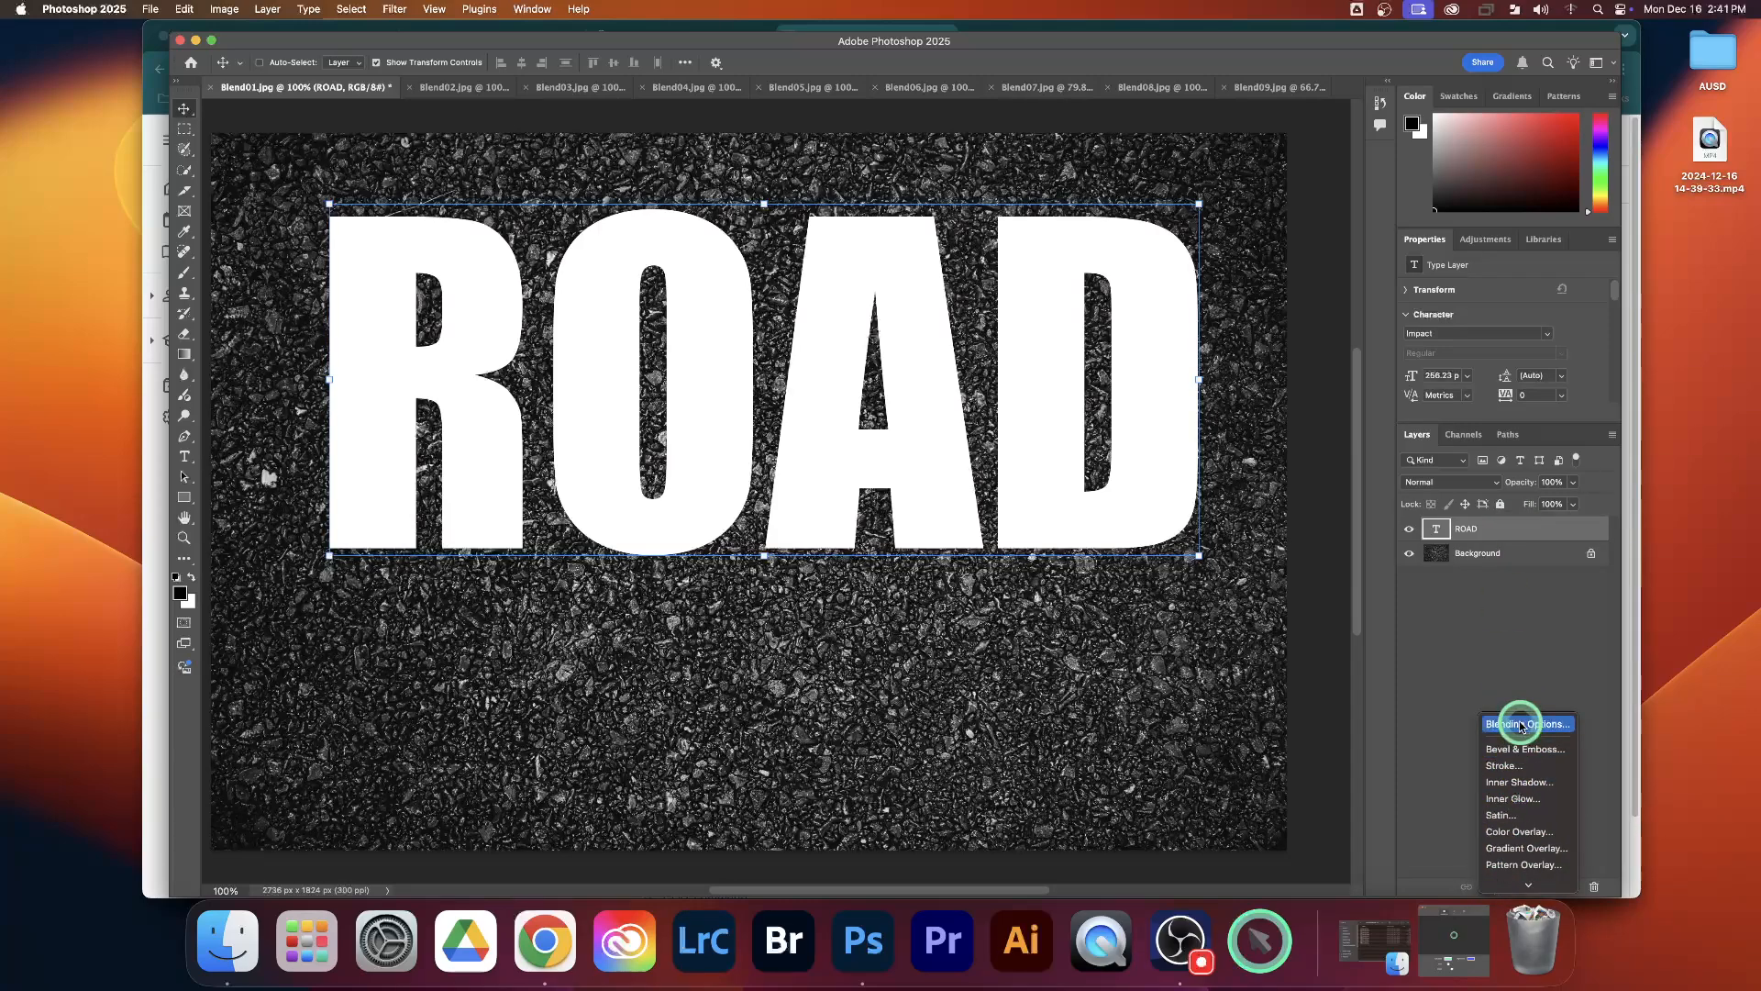
left_click(1520, 725)
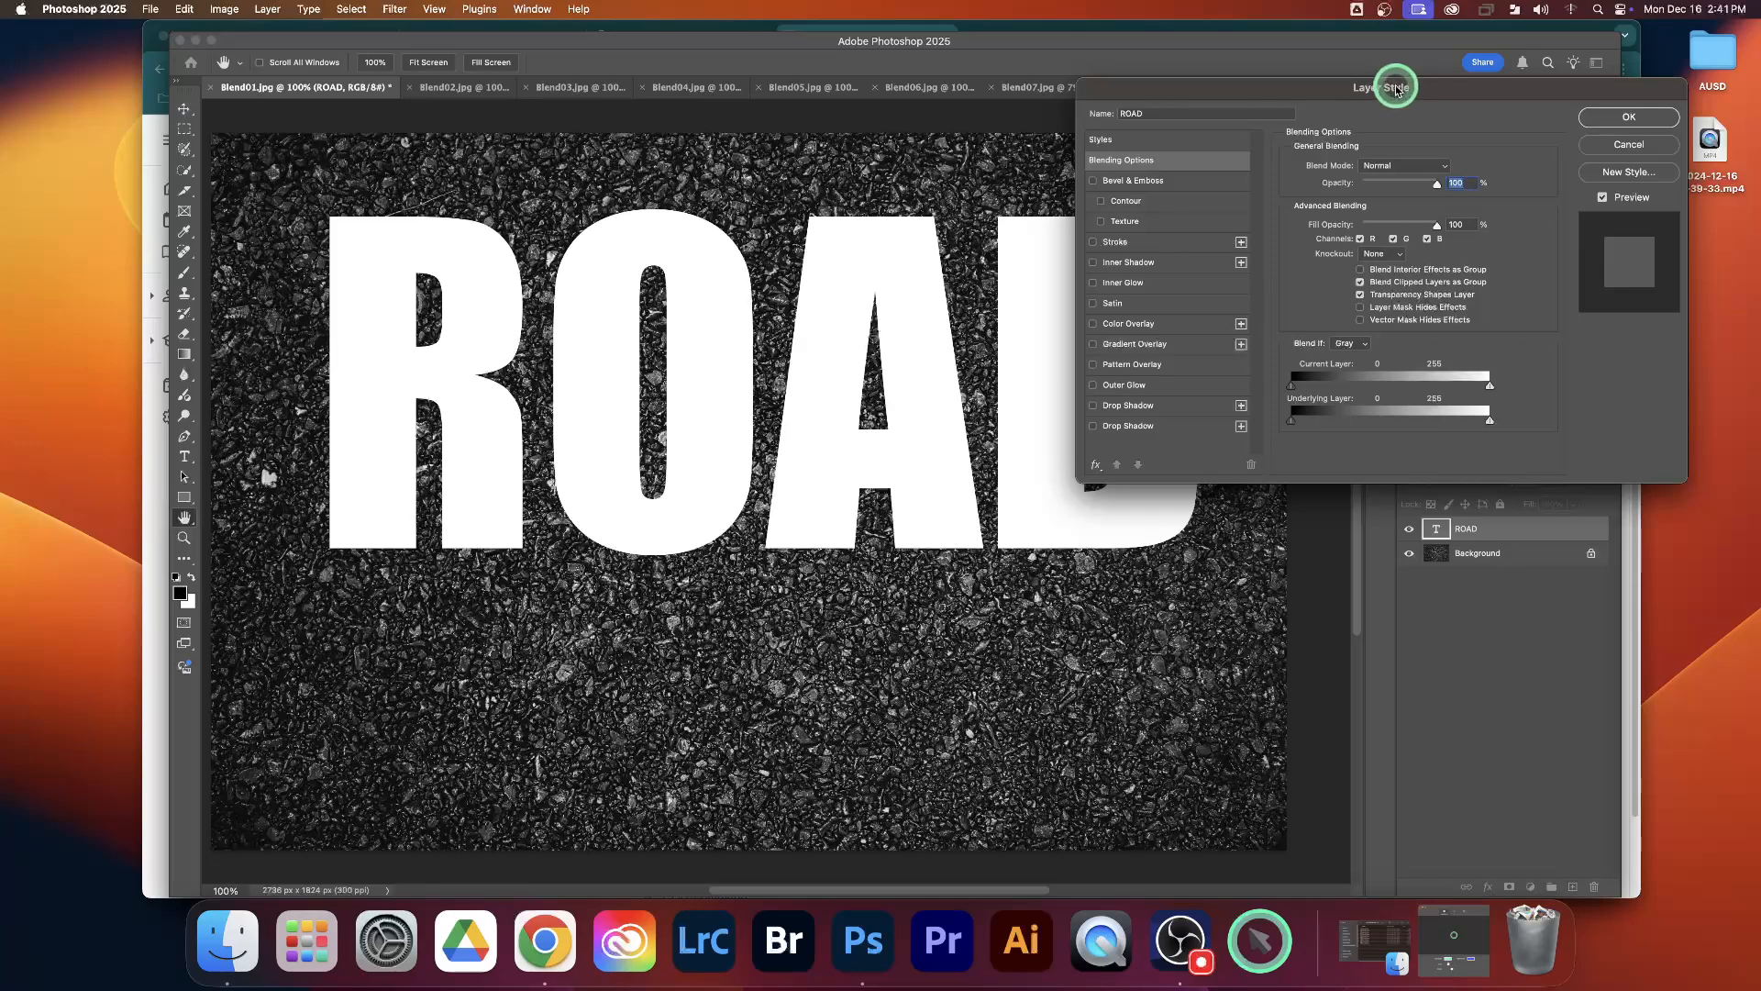
left_click_drag(1398, 85, 1445, 80)
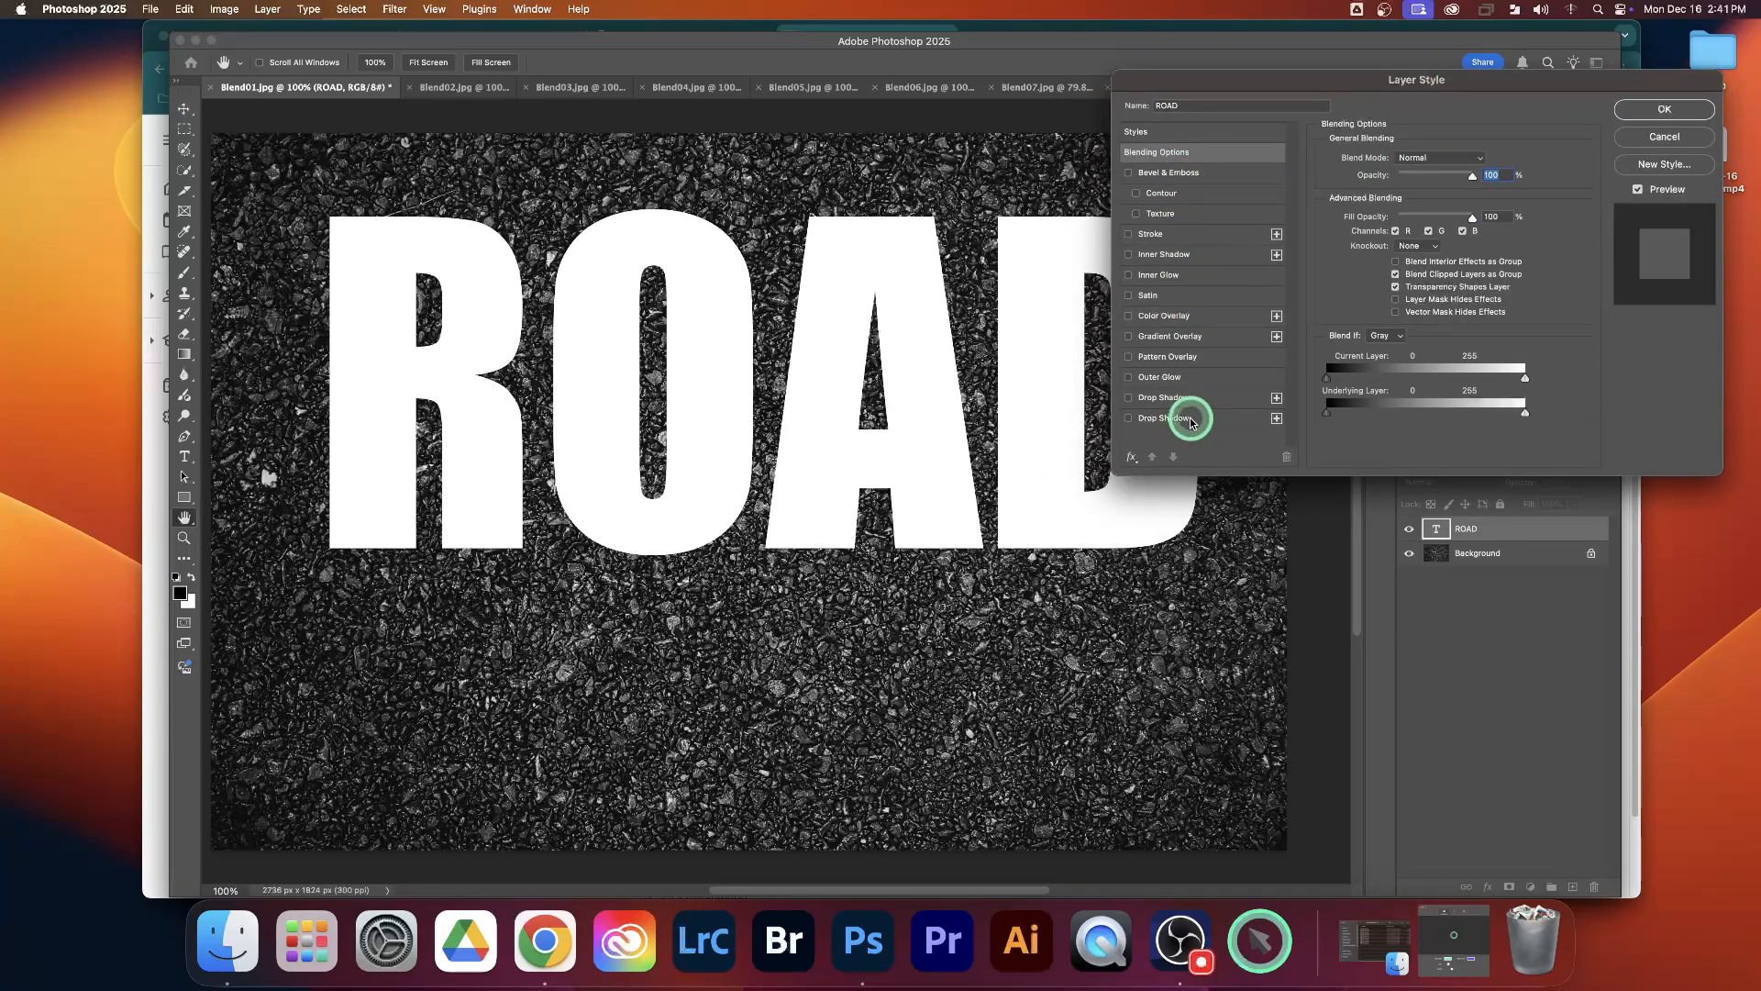
left_click(1648, 140)
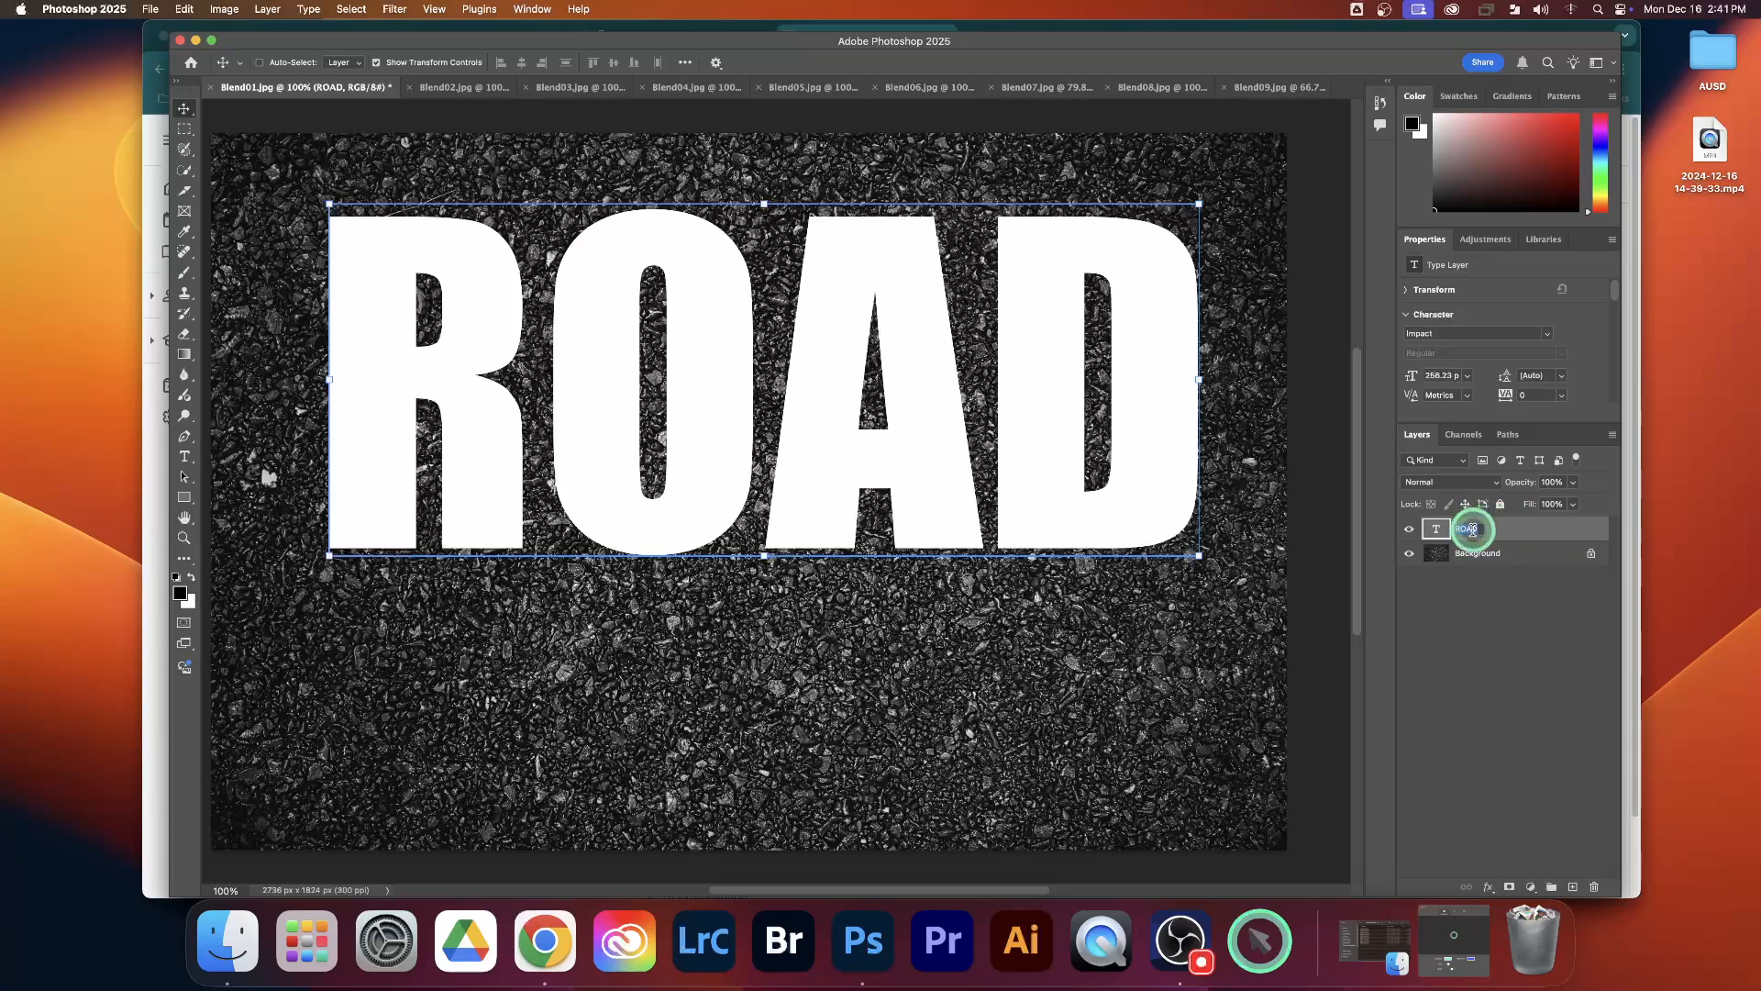
key("Return")
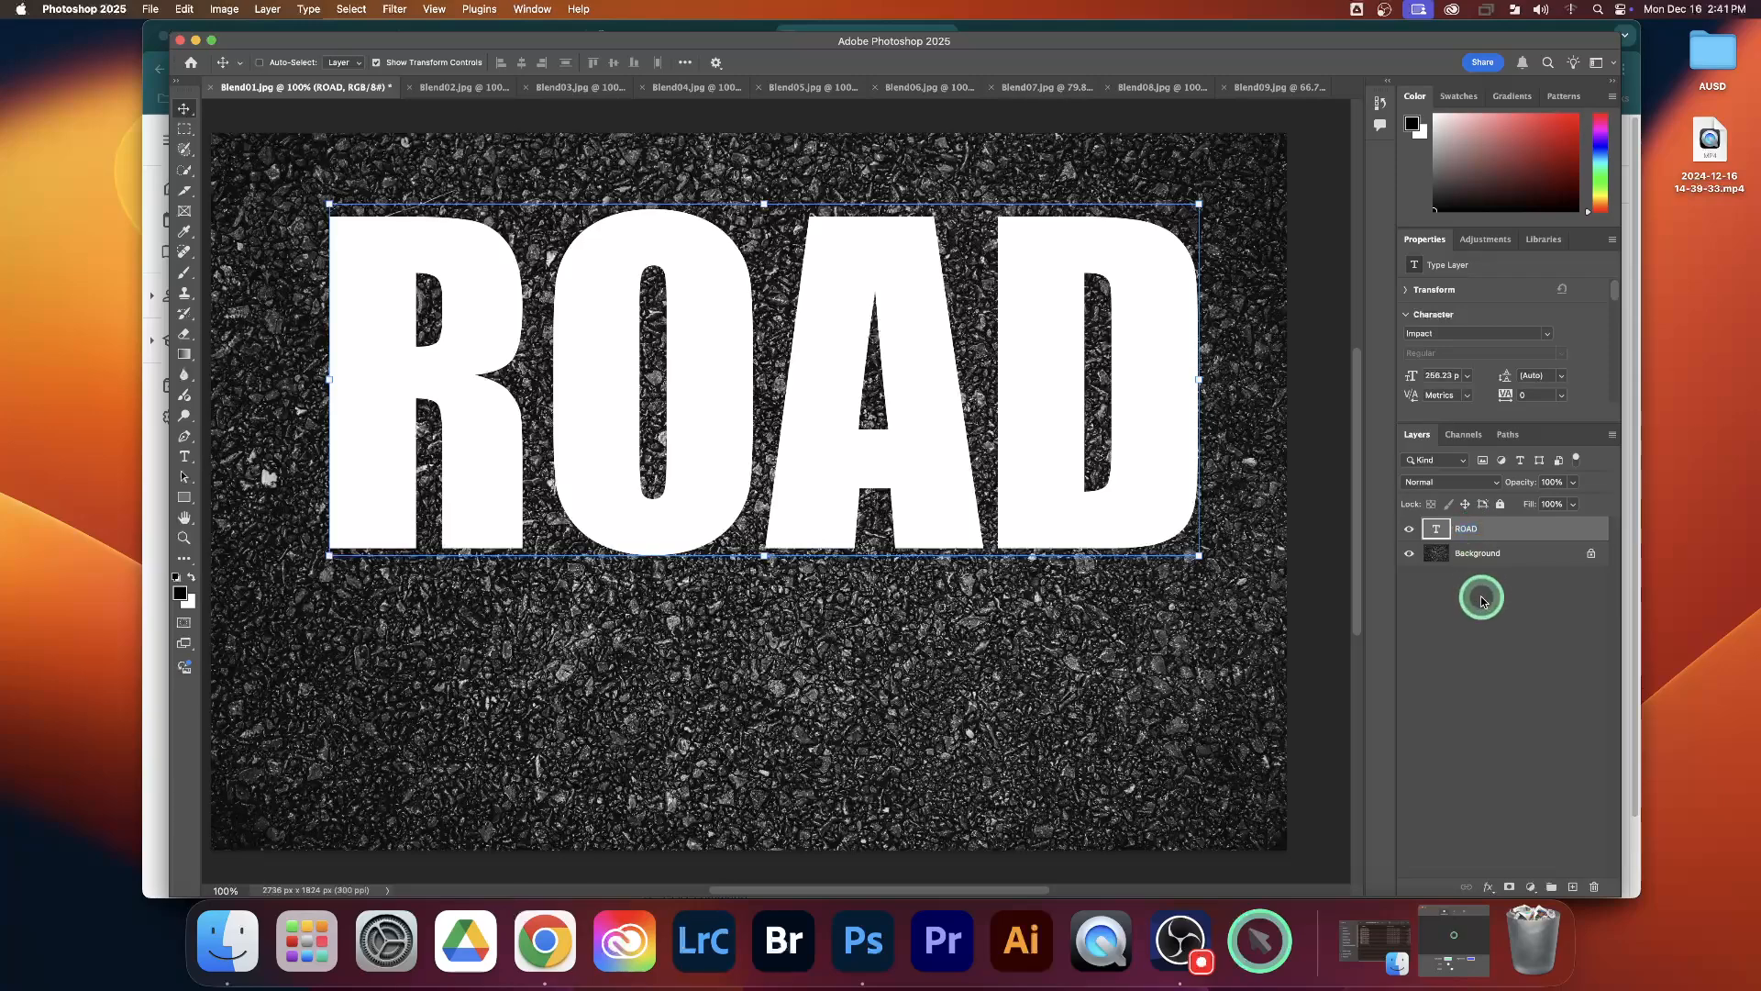
Step: Open the ROAD layer's blending options and move the dialog further away from the lettering
double_click(1522, 530)
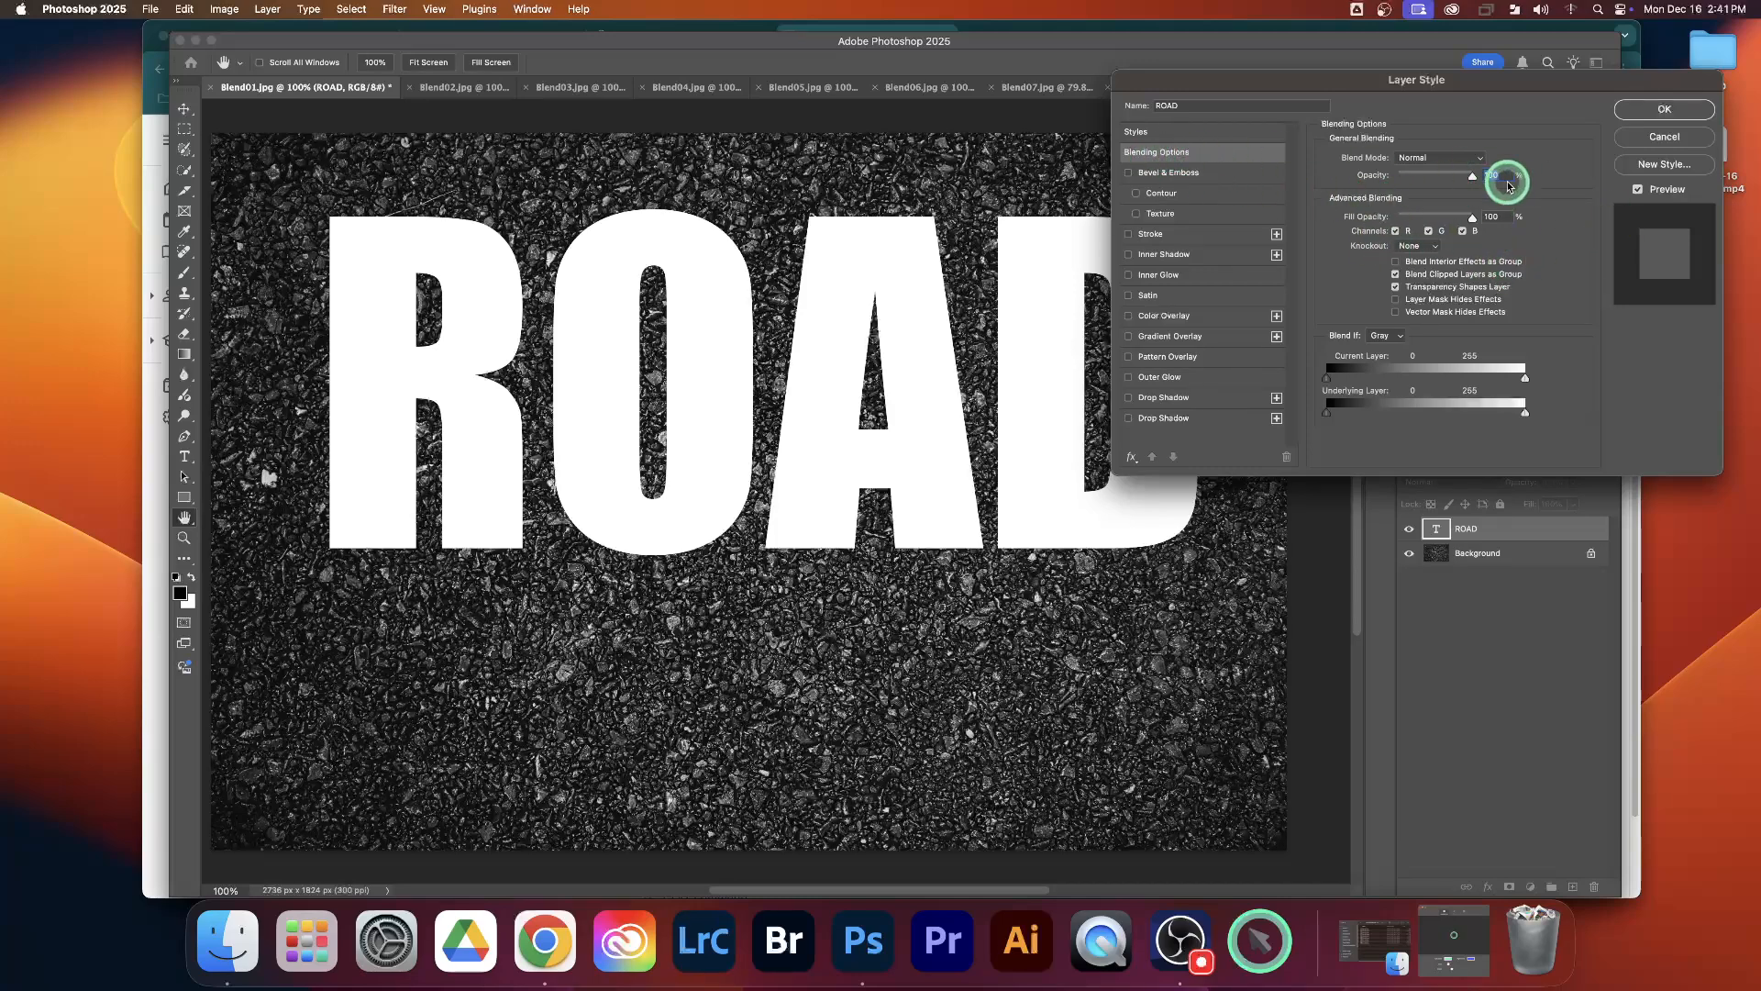
mouse_move(1465, 87)
left_mouse_down()
mouse_move(1490, 82)
mouse_move(1451, 71)
left_mouse_up()
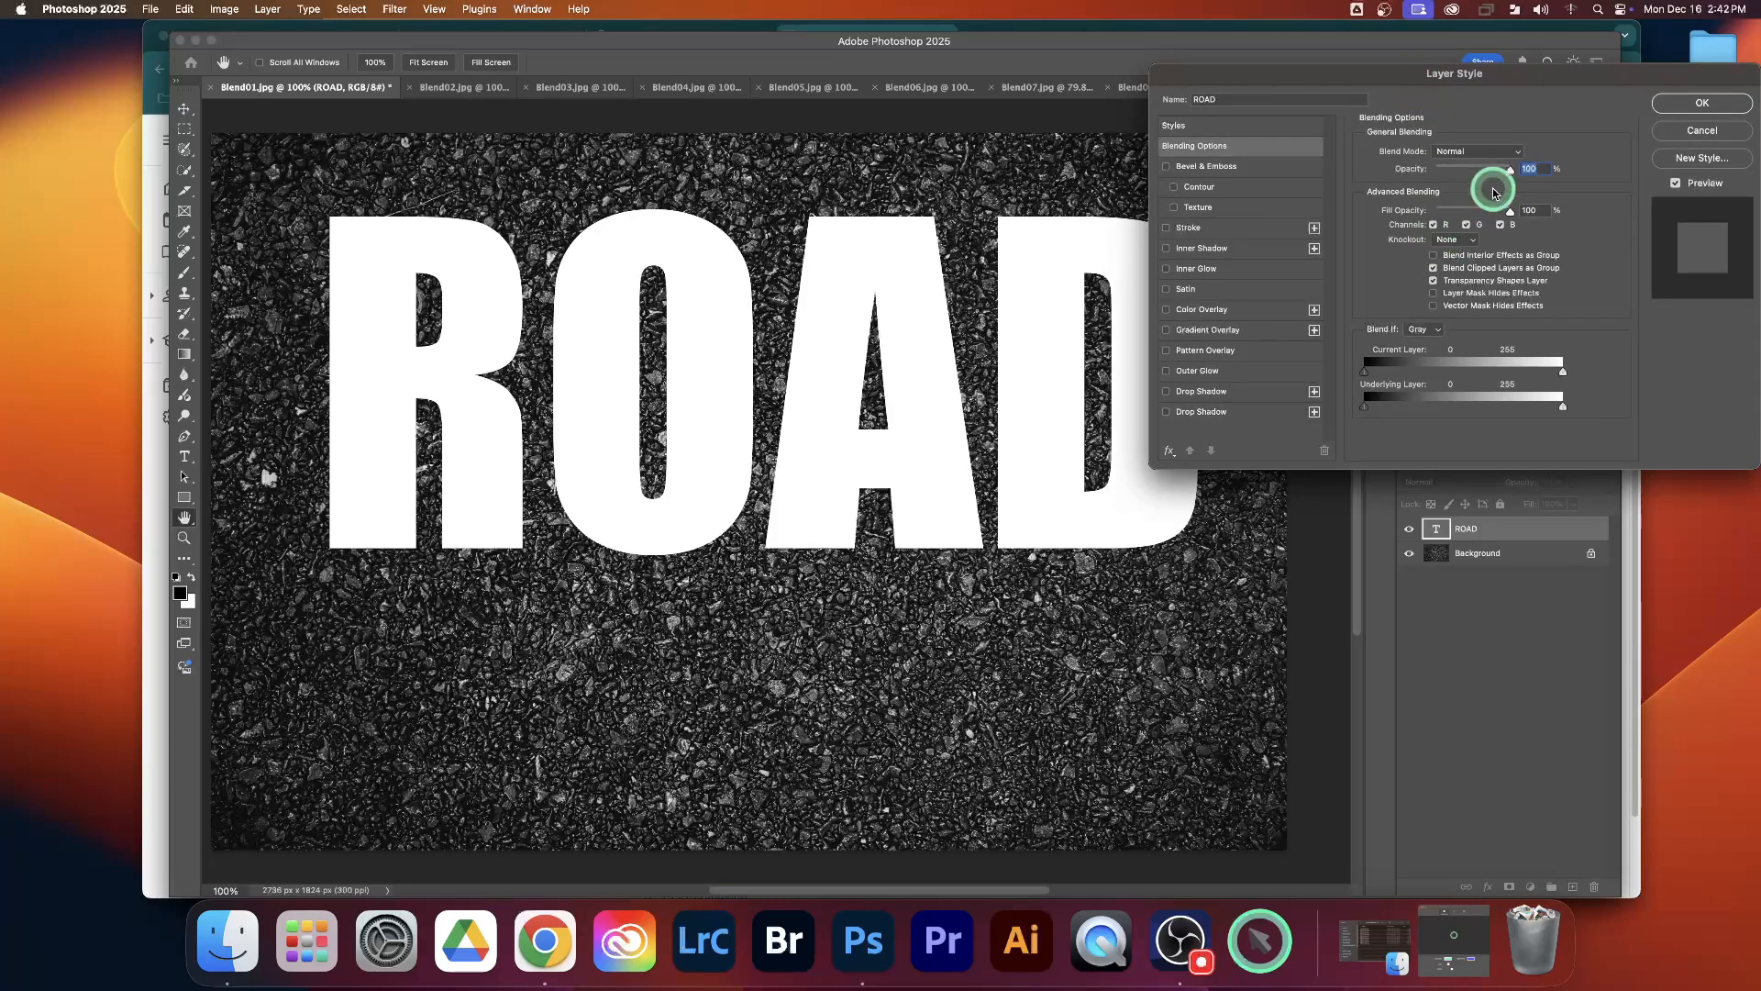
left_click_drag(1505, 184, 1513, 179)
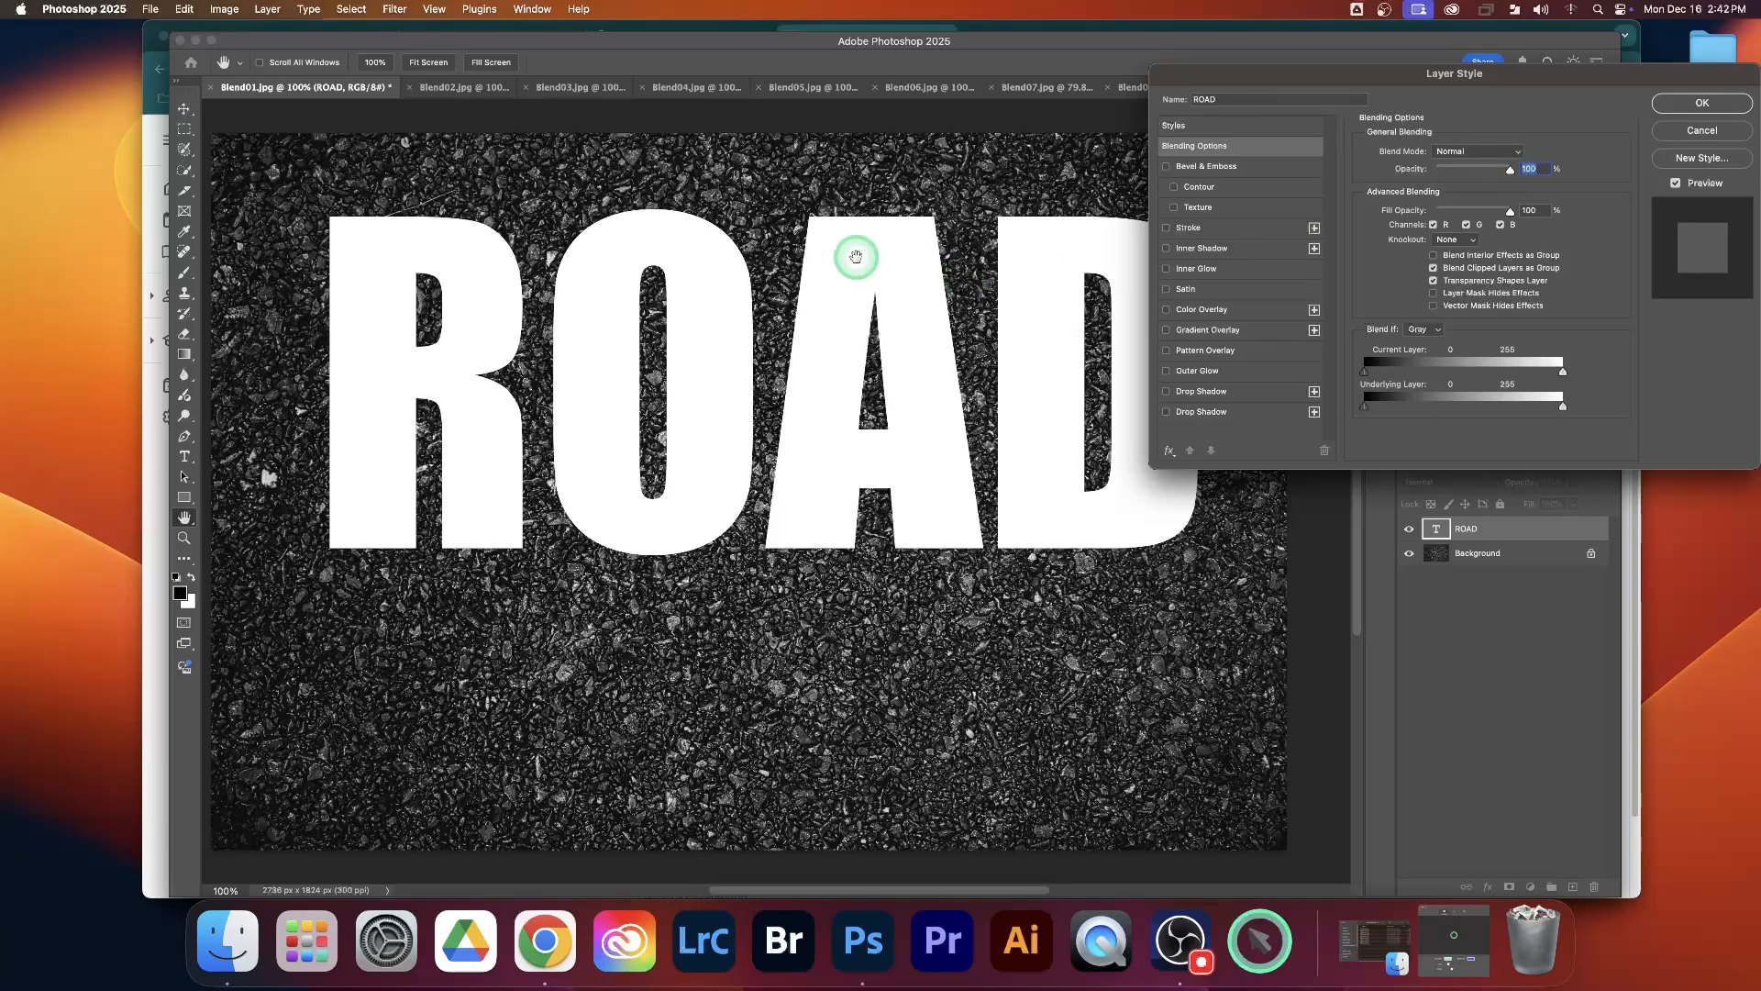
Step: Try the ROAD layer's opacity at 0% and about 29%, and restore it to 100%
left_click_drag(1509, 169, 1430, 173)
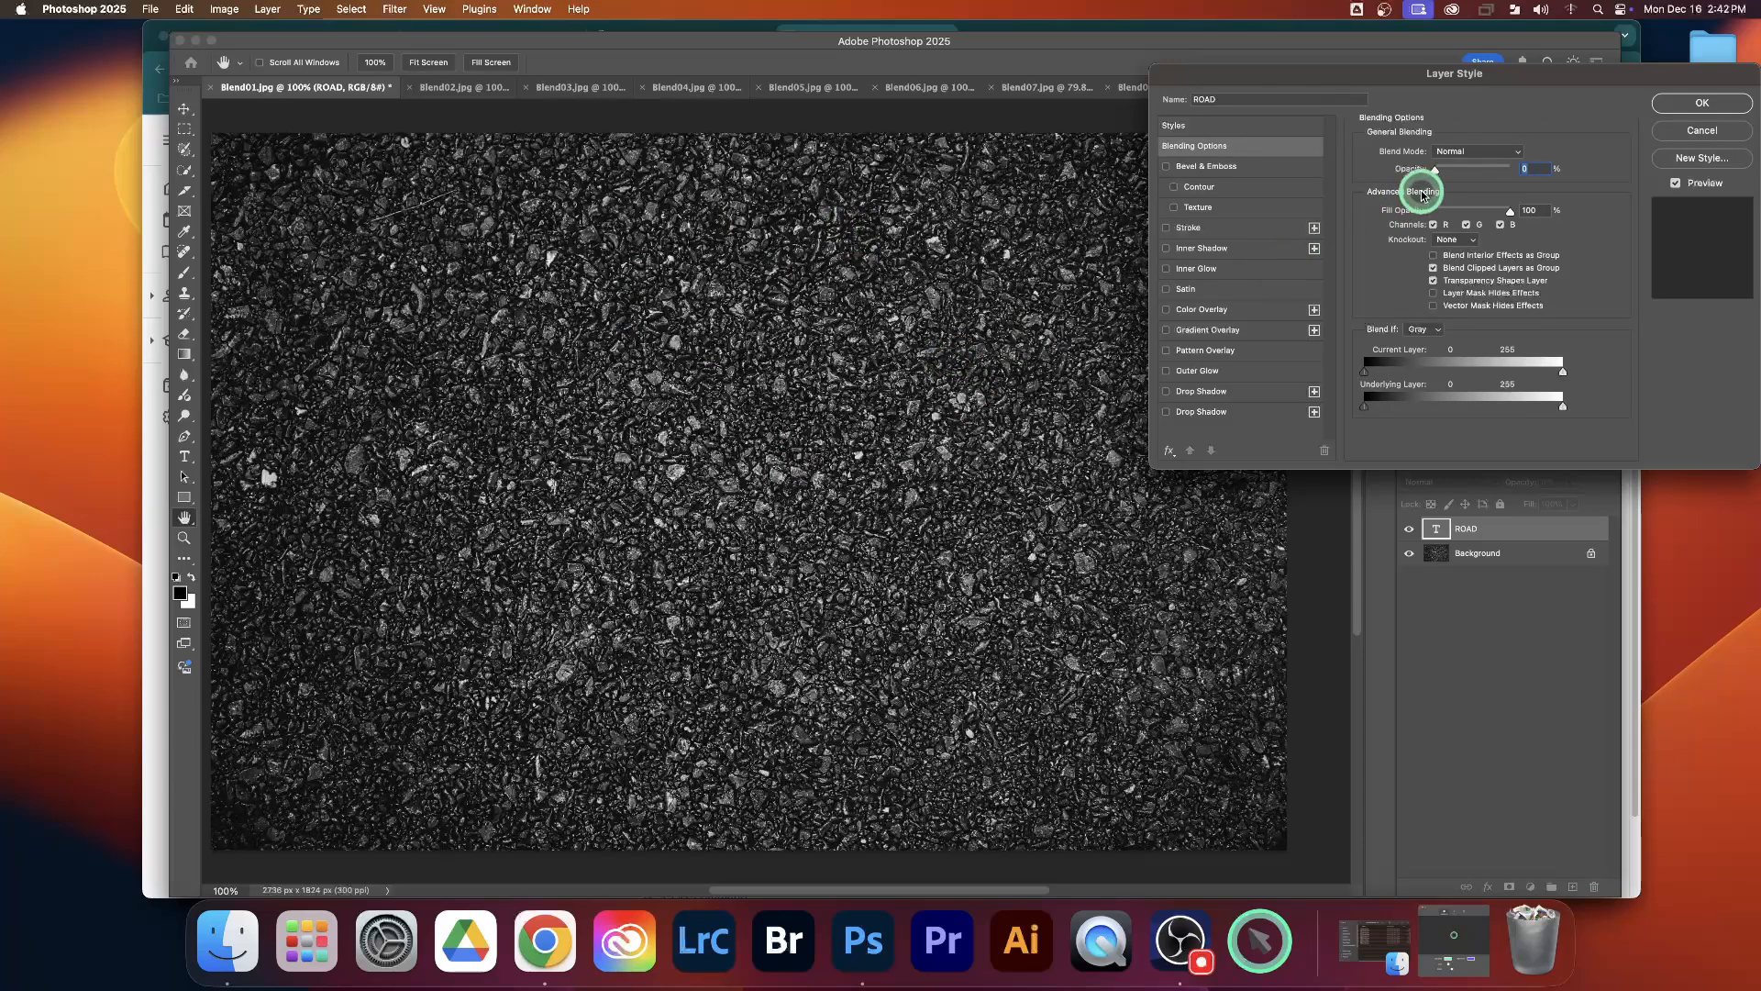
left_click_drag(1435, 169, 1449, 173)
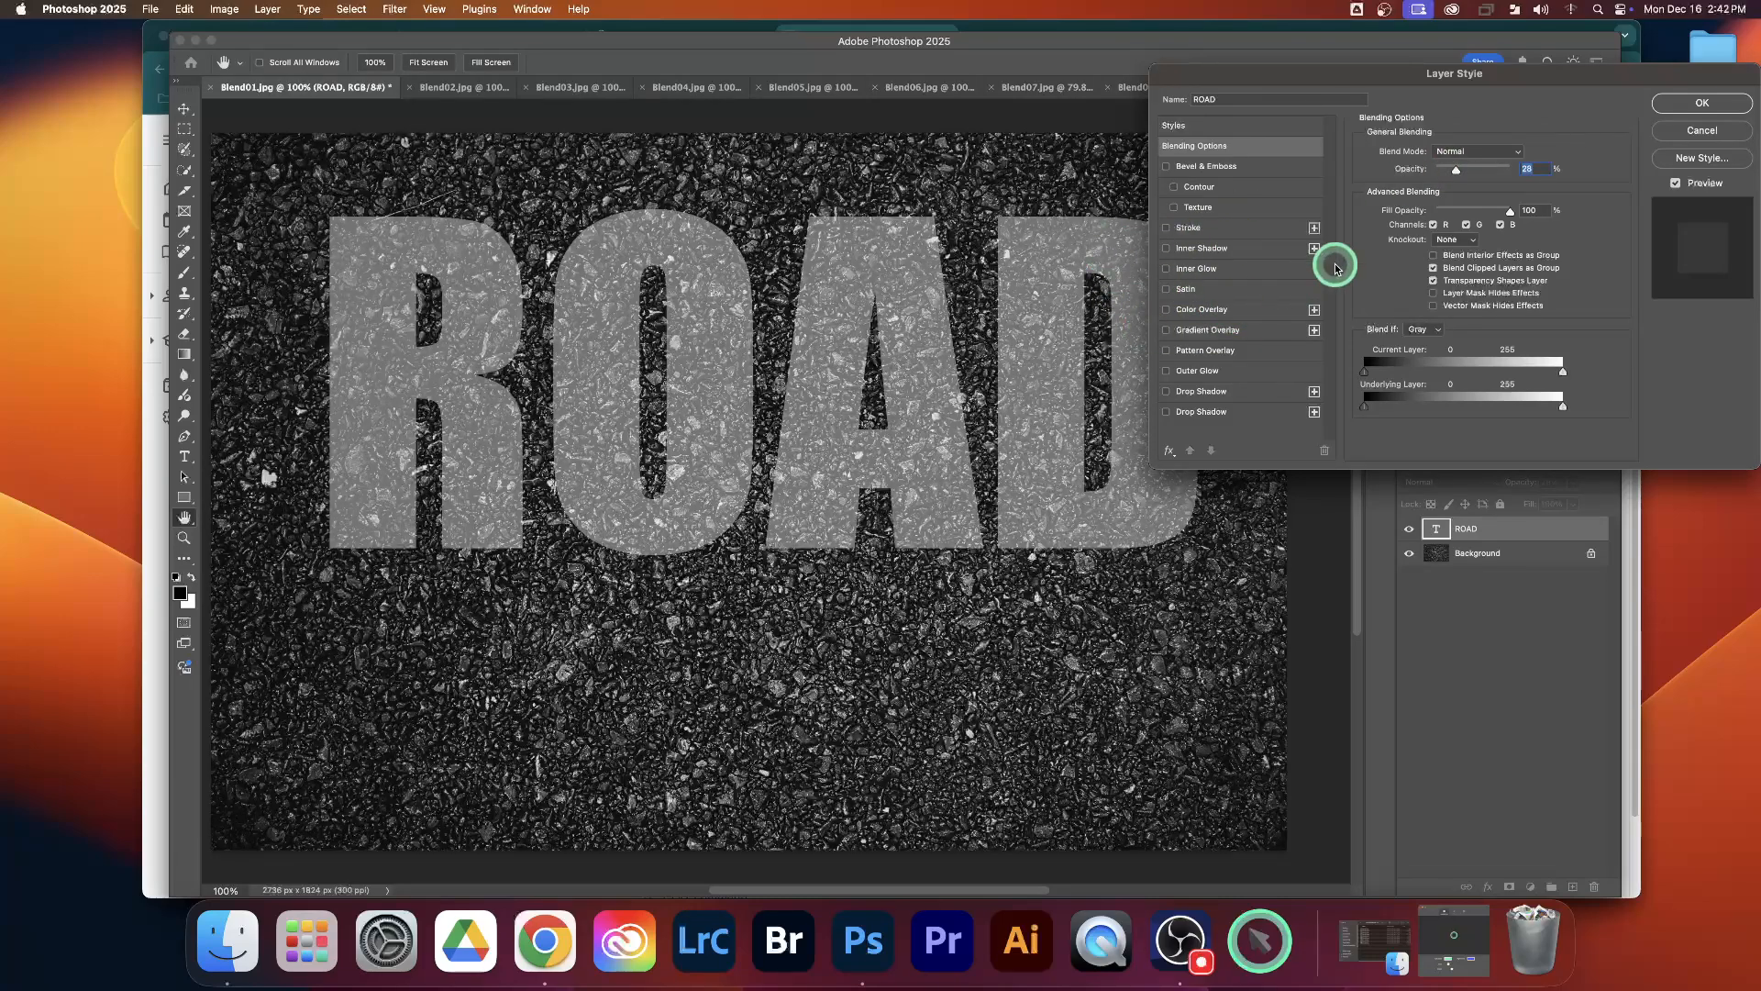
left_click_drag(1459, 174, 1525, 163)
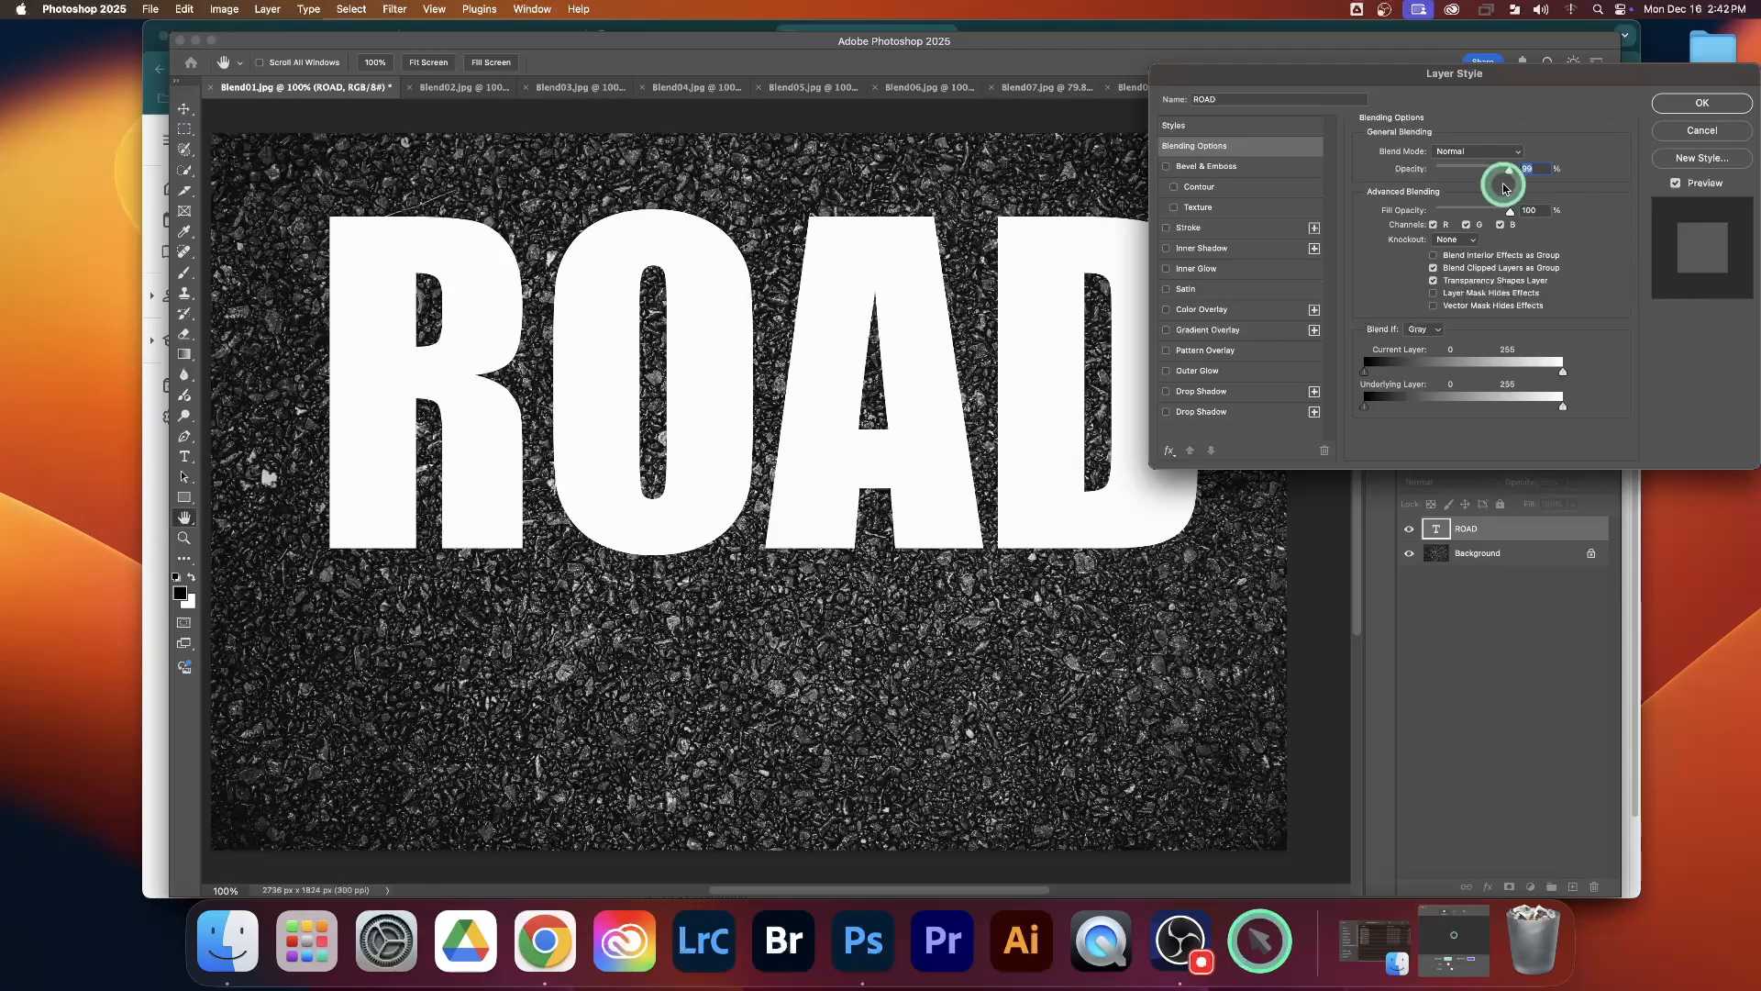
left_click_drag(1525, 171, 1534, 170)
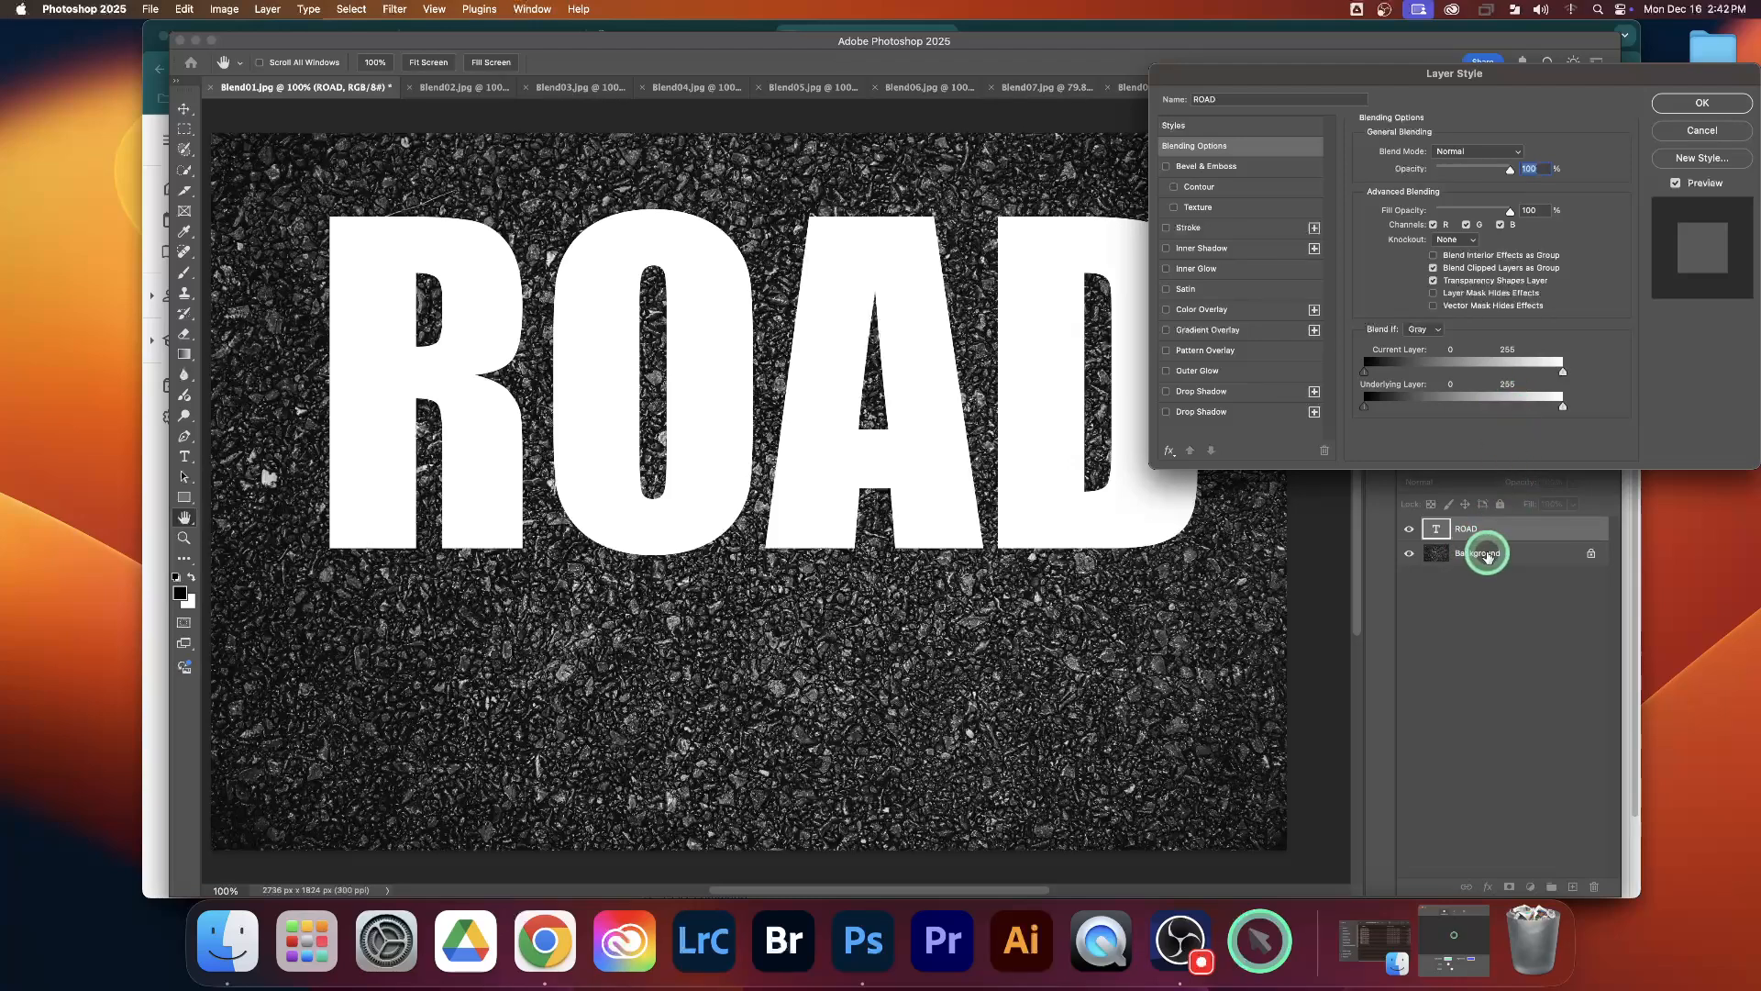
Step: In the ROAD layer's Blend If settings, raise the Underlying Layer black slider to about 26 and bring it back to 16
left_click(1365, 409)
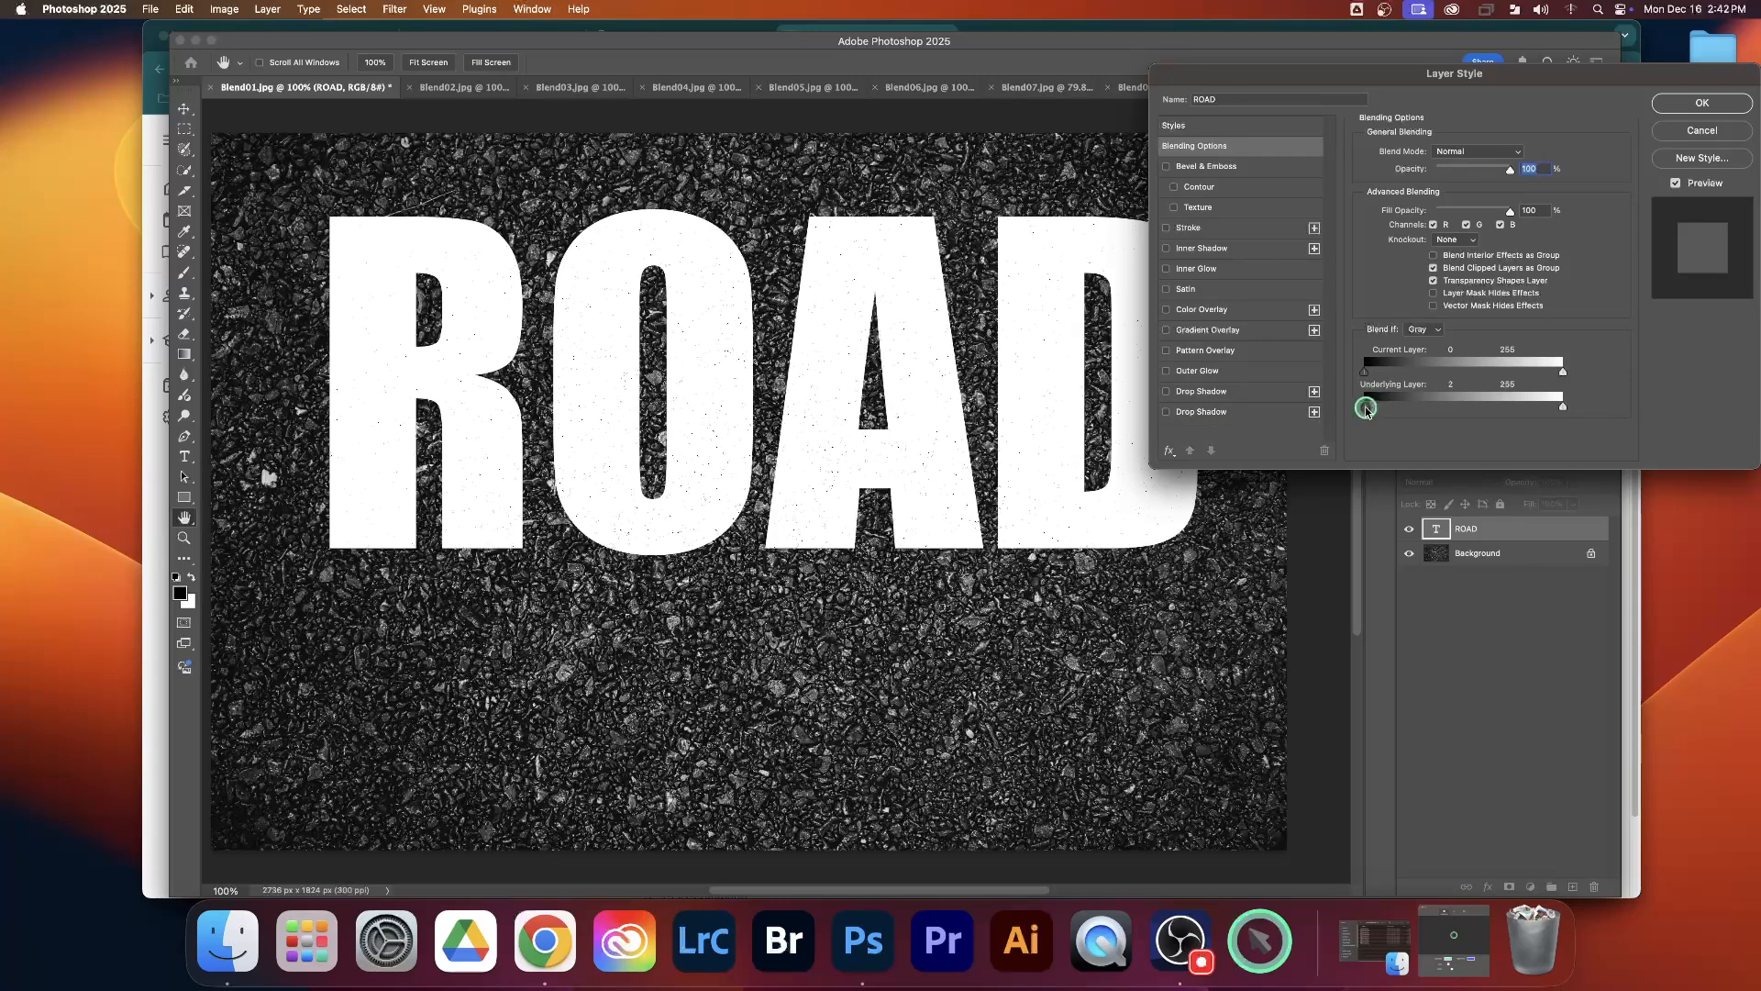
left_click_drag(1375, 409, 1386, 409)
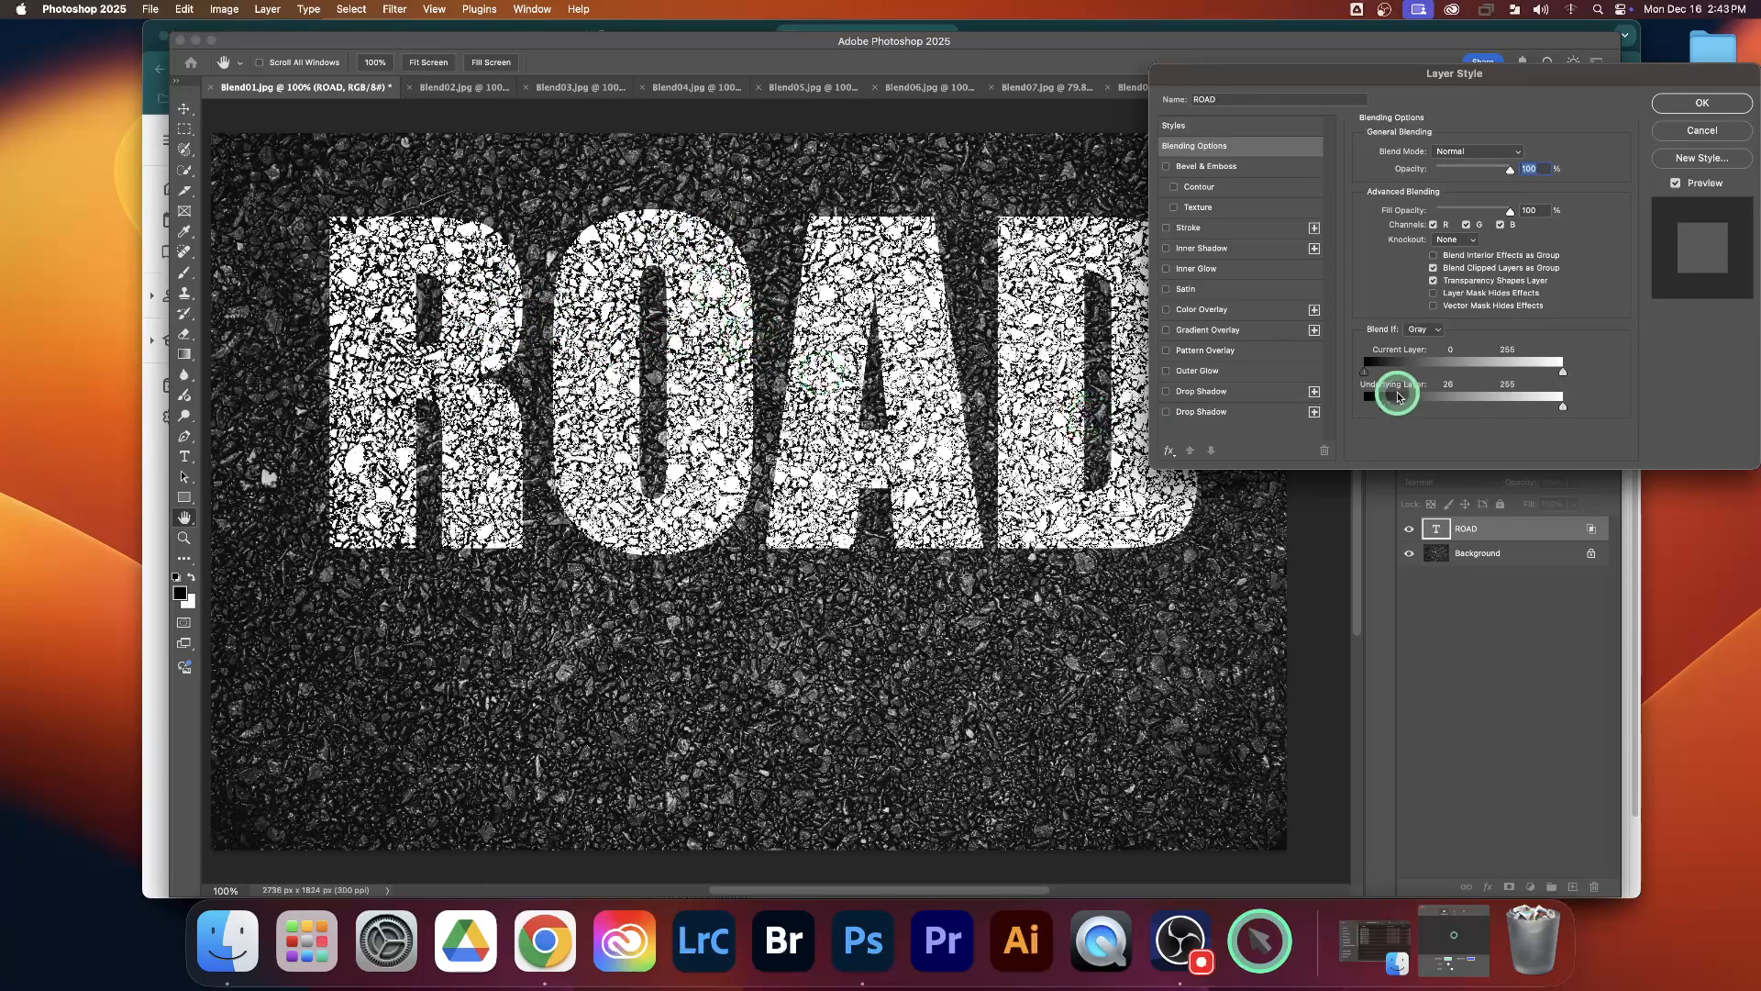
mouse_move(1386, 410)
left_mouse_down()
mouse_move(1436, 410)
mouse_move(1377, 409)
left_mouse_up()
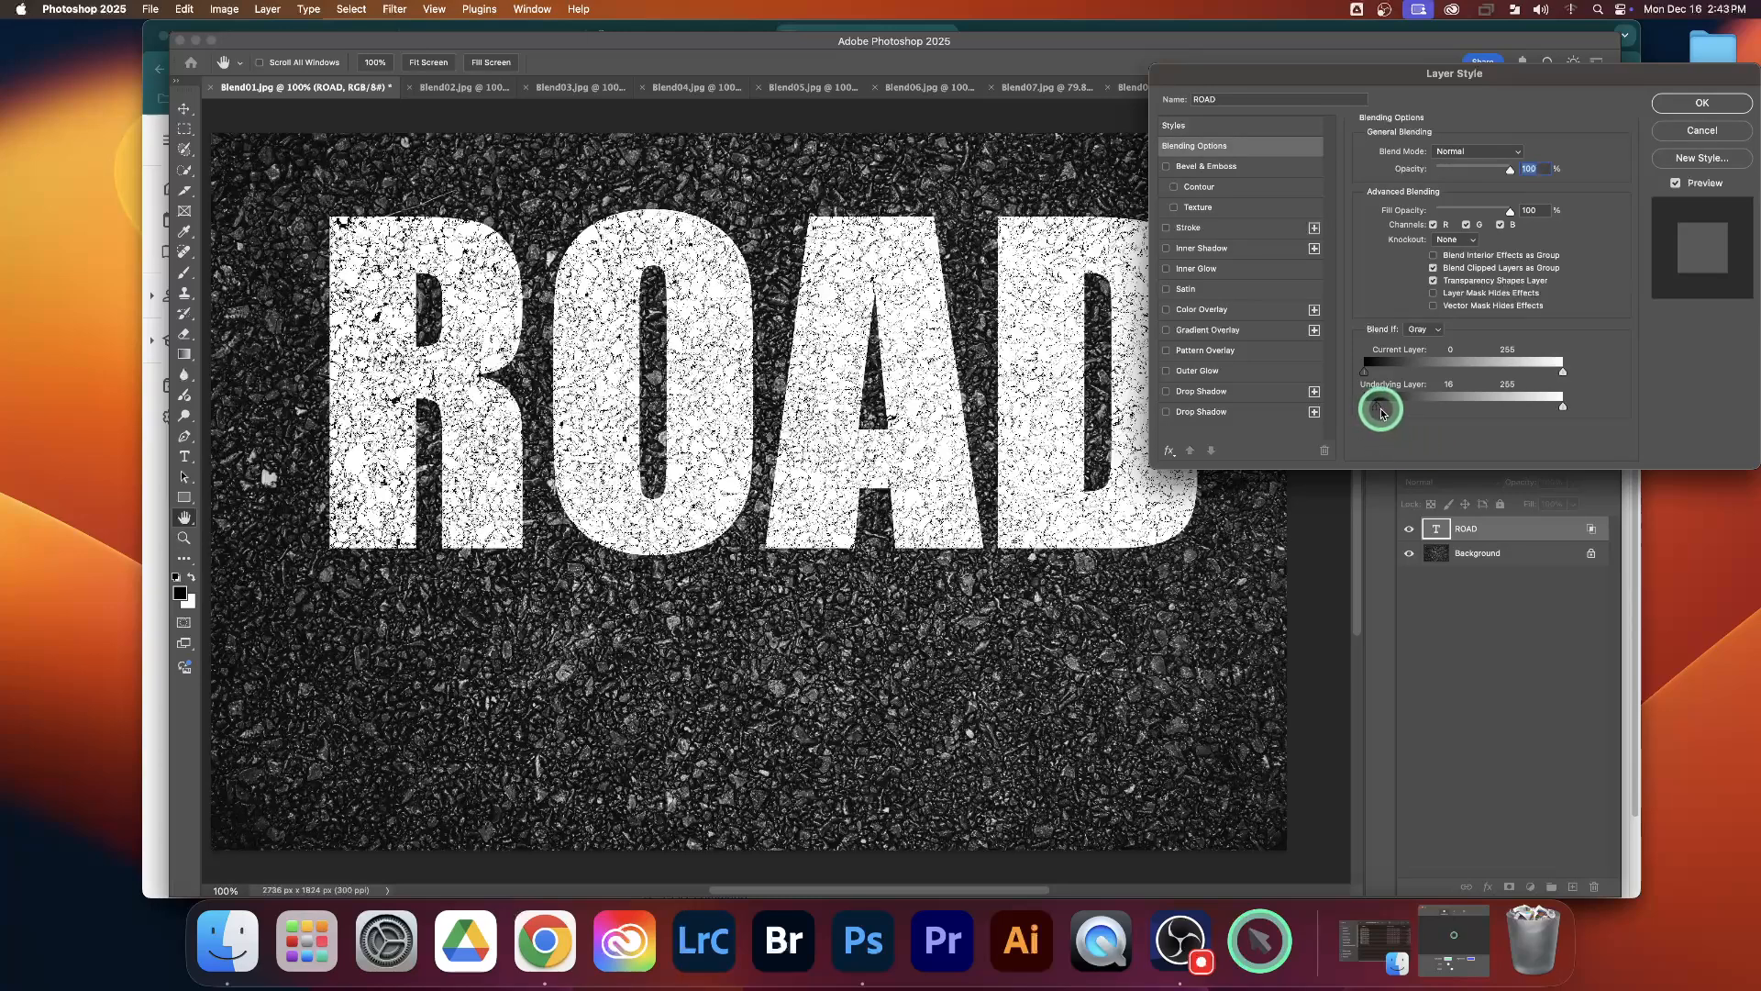
Step: Split the ROAD layer's Underlying Layer black slider to about 10 / 68 and apply the blending options
left_click_drag(1384, 411, 1398, 435)
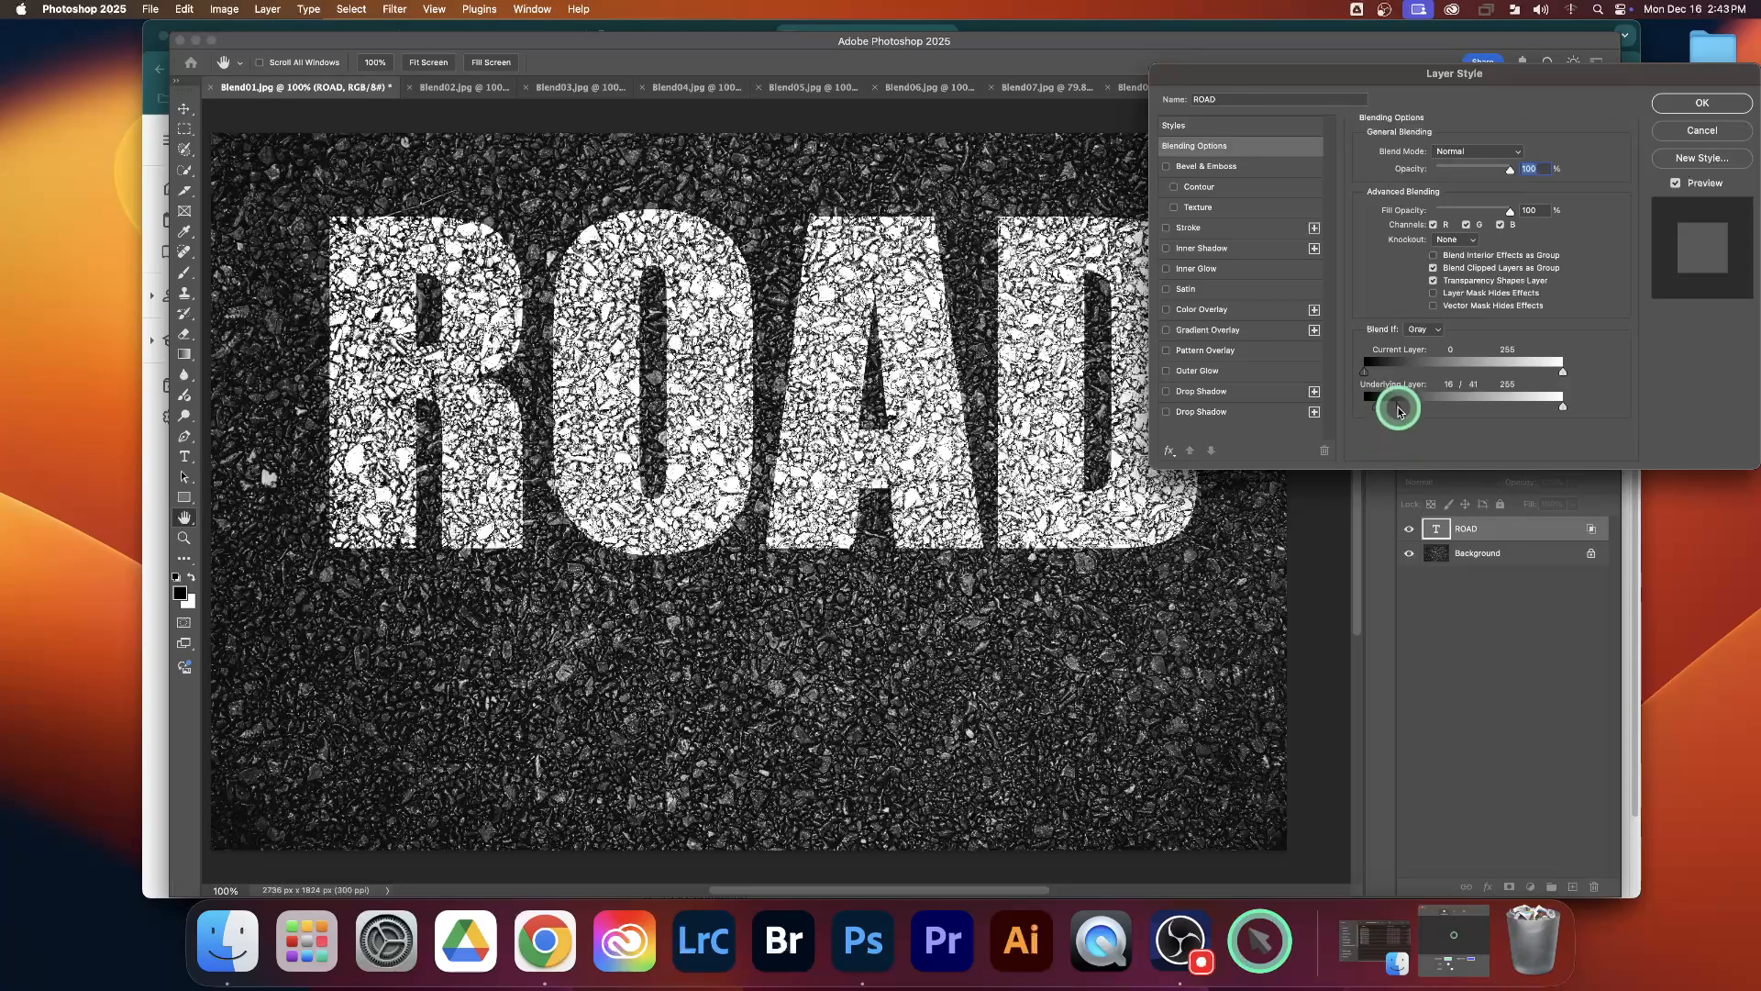
mouse_move(1401, 410)
left_mouse_down()
mouse_move(1418, 409)
mouse_move(1373, 408)
left_mouse_up()
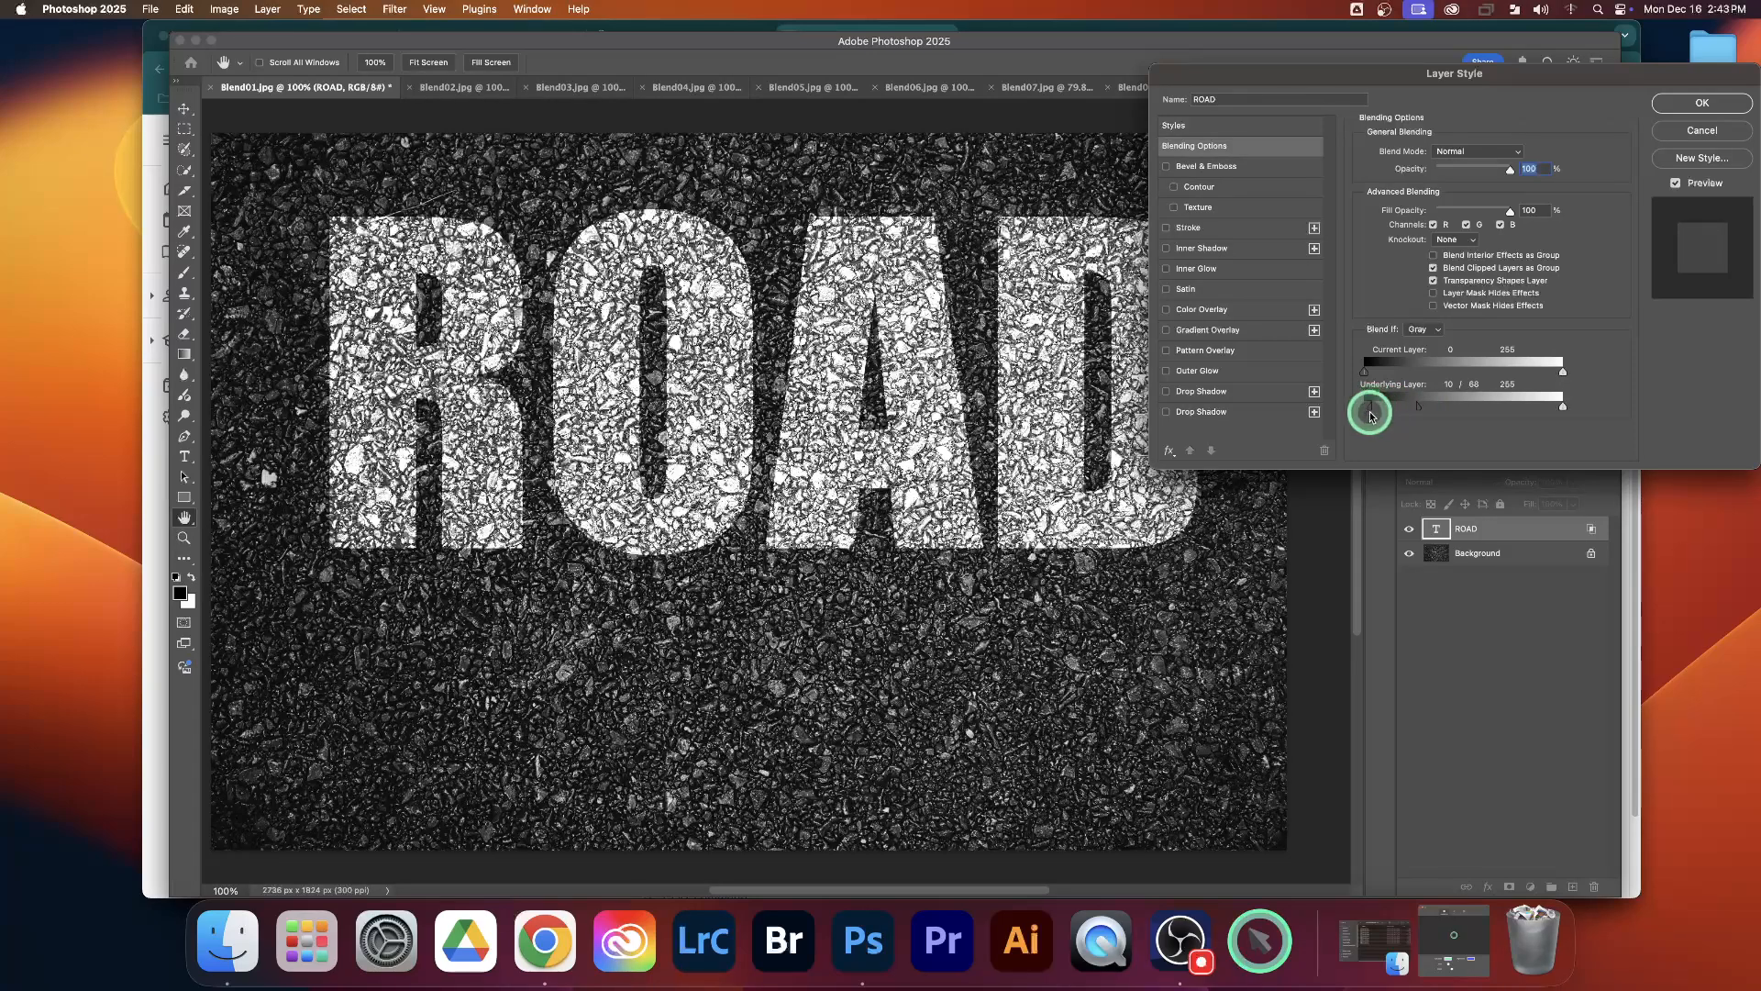
left_click(1659, 132)
Step: Move the ROAD text slightly left and down with the Move tool, and deselect its layer
key("v")
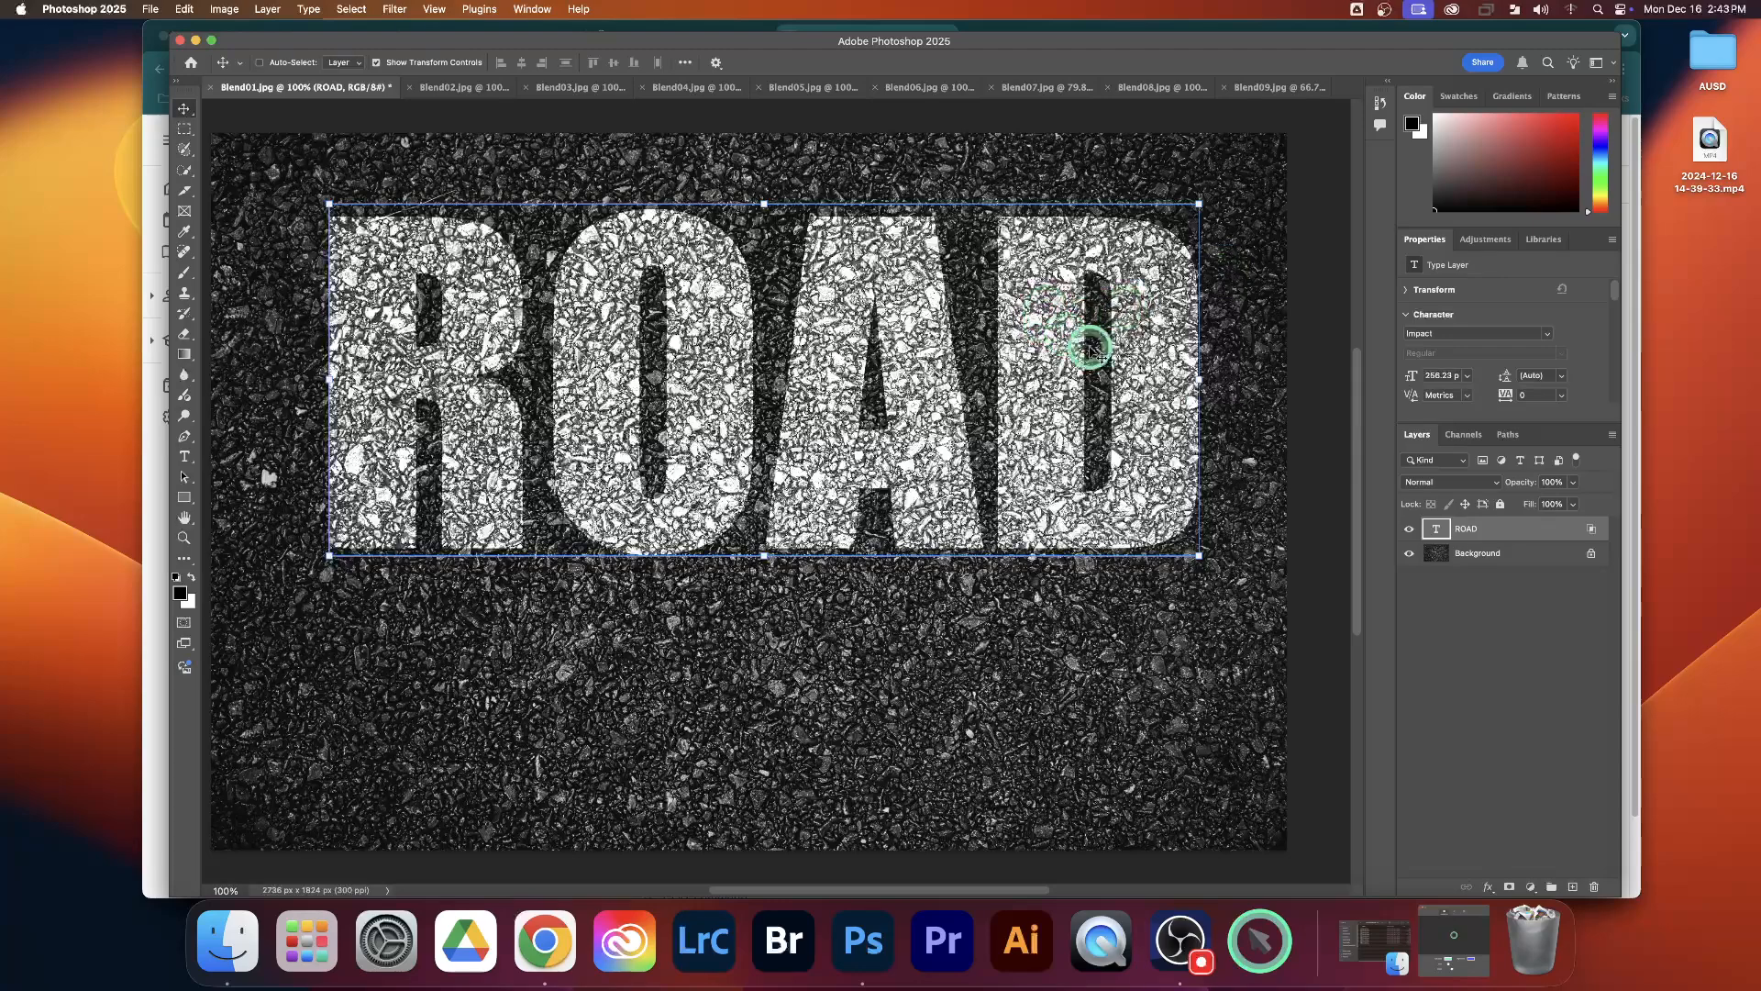
mouse_move(1045, 295)
left_mouse_down()
mouse_move(1047, 409)
mouse_move(1107, 468)
mouse_move(963, 472)
mouse_move(938, 279)
mouse_move(1108, 248)
mouse_move(1109, 534)
mouse_move(1042, 541)
mouse_move(1045, 290)
left_mouse_up()
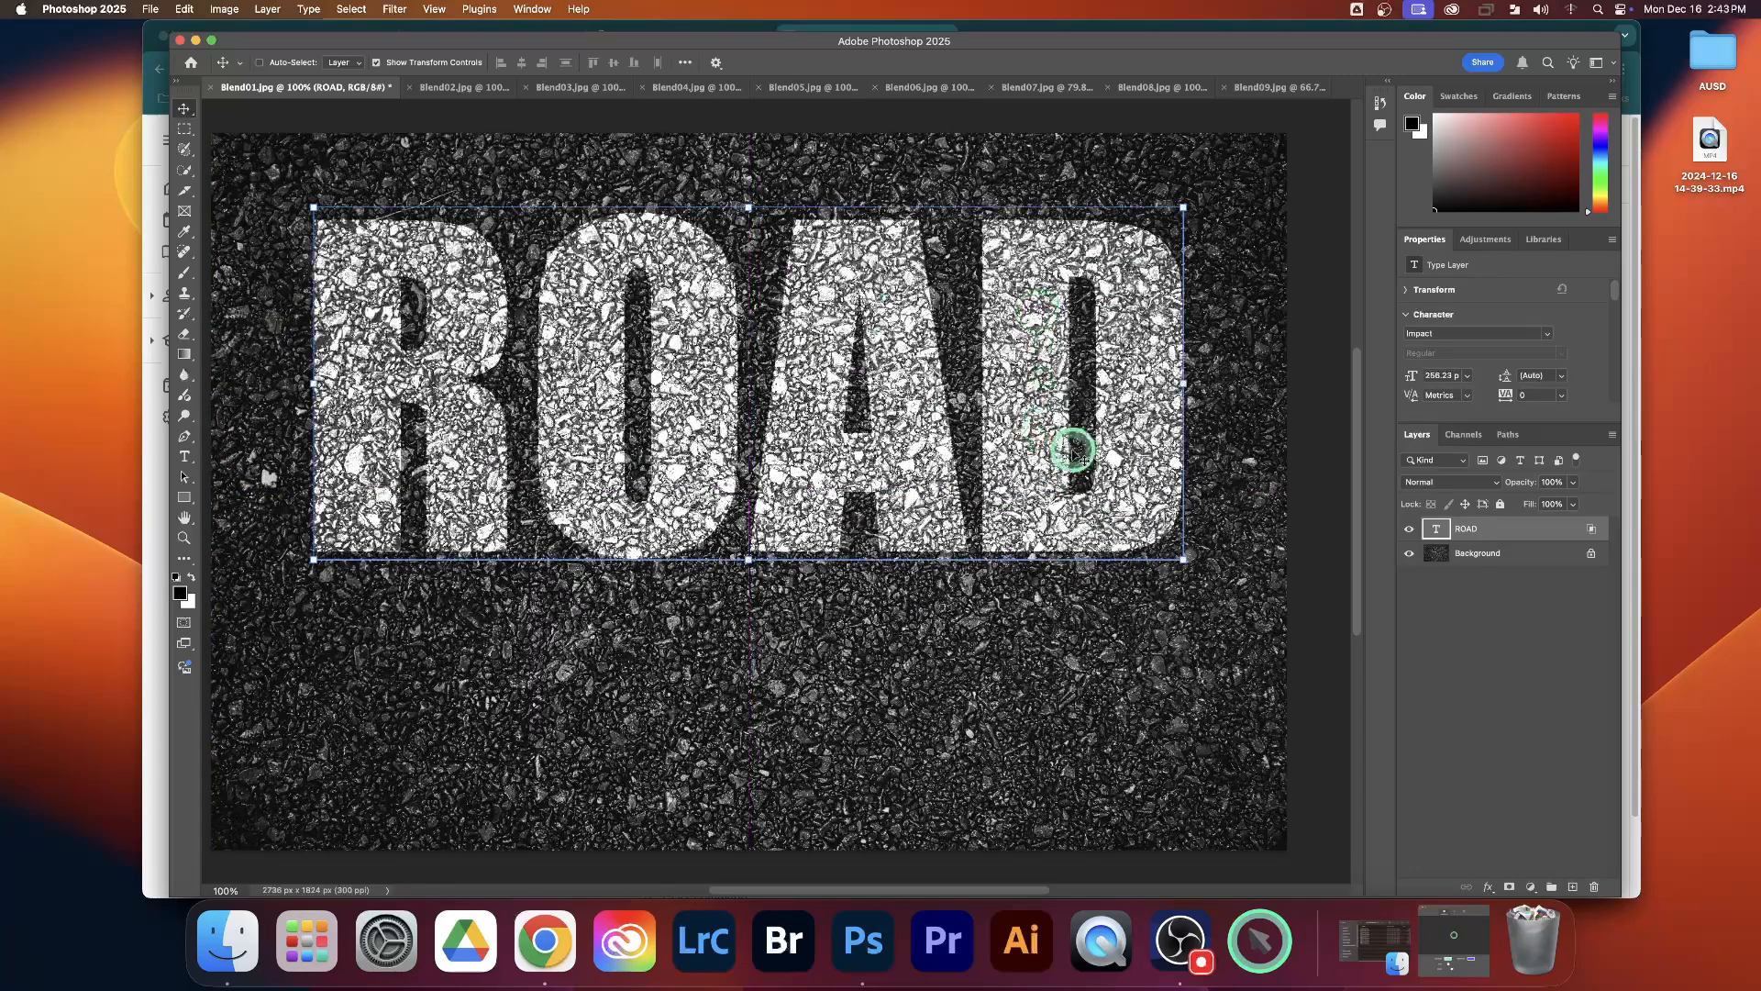
left_click(1467, 649)
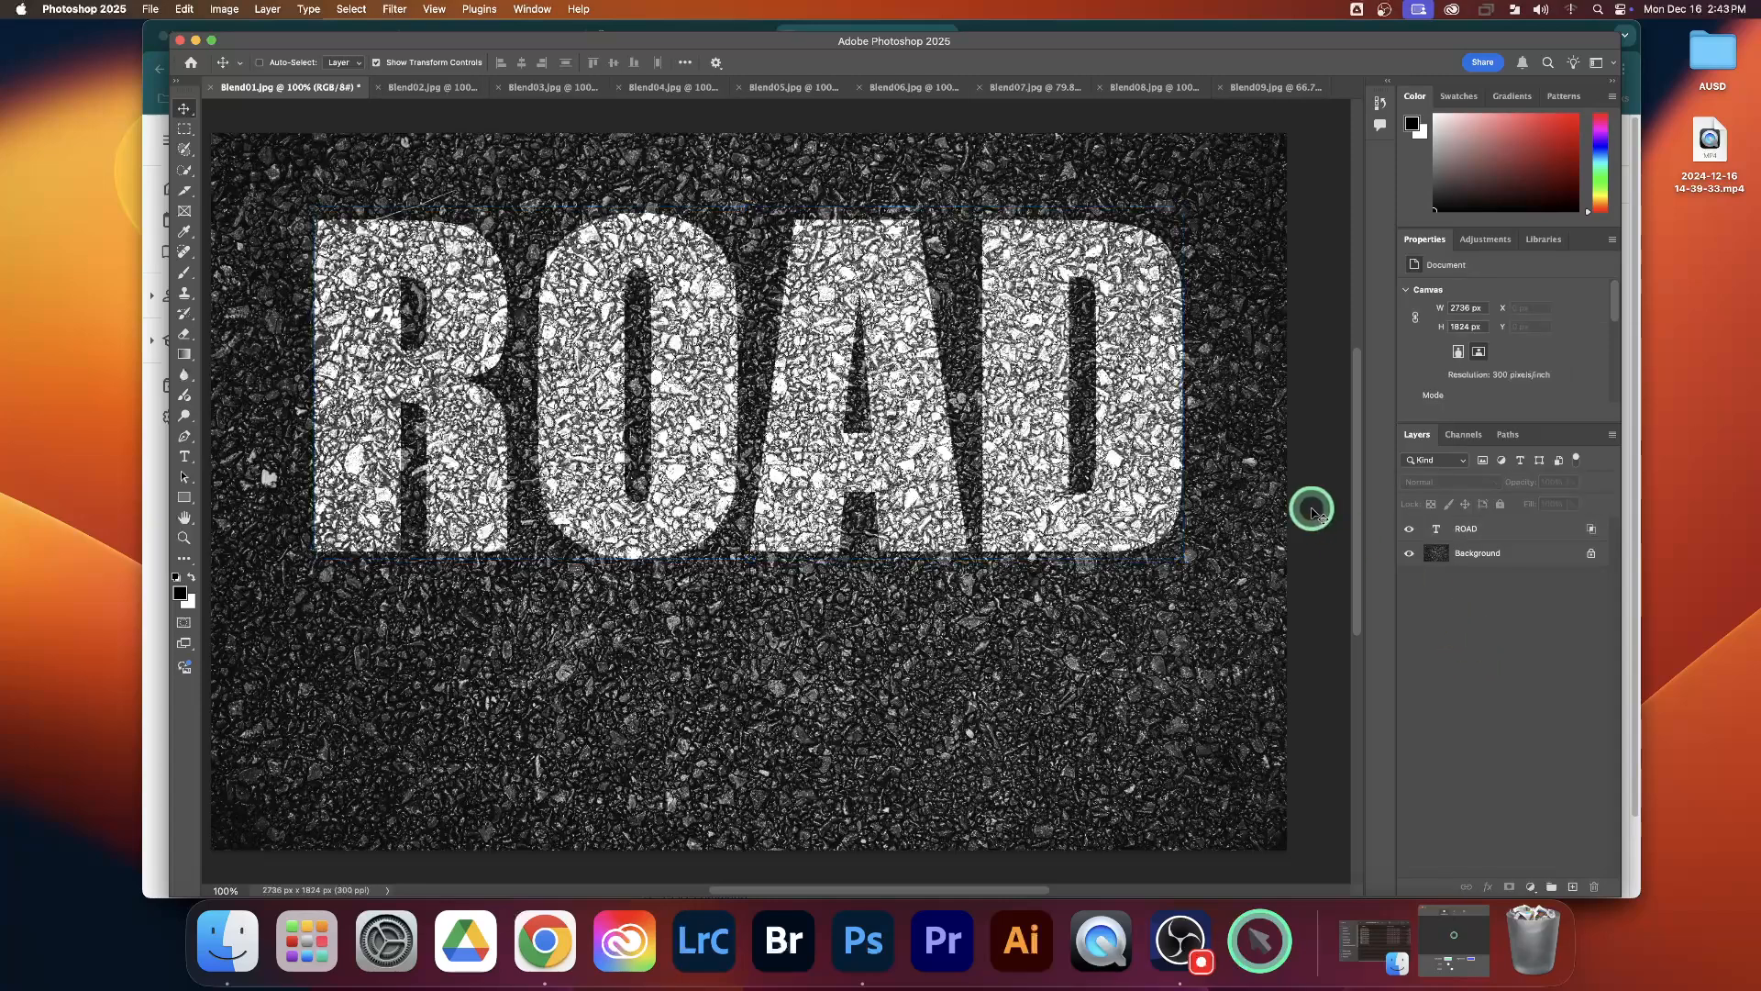
Step: Switch to Blend02.jpg, add the text WALL in white Impact on the bricks, and commit it
left_click(430, 89)
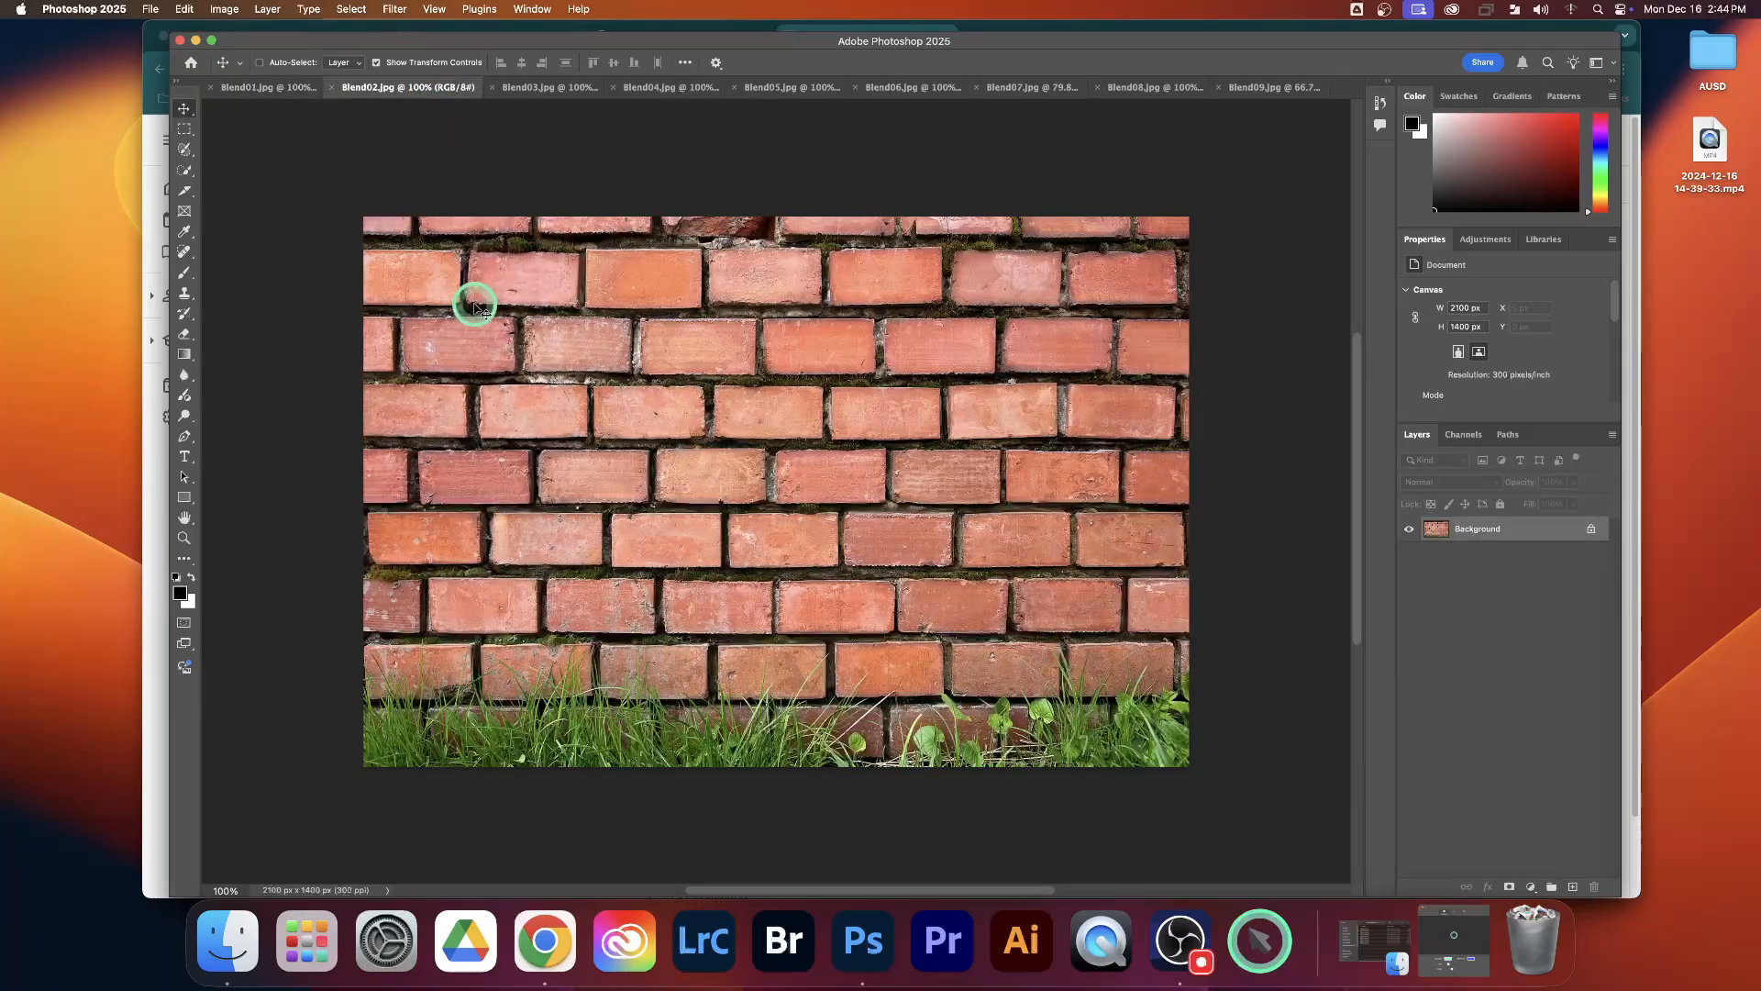
left_click(185, 459)
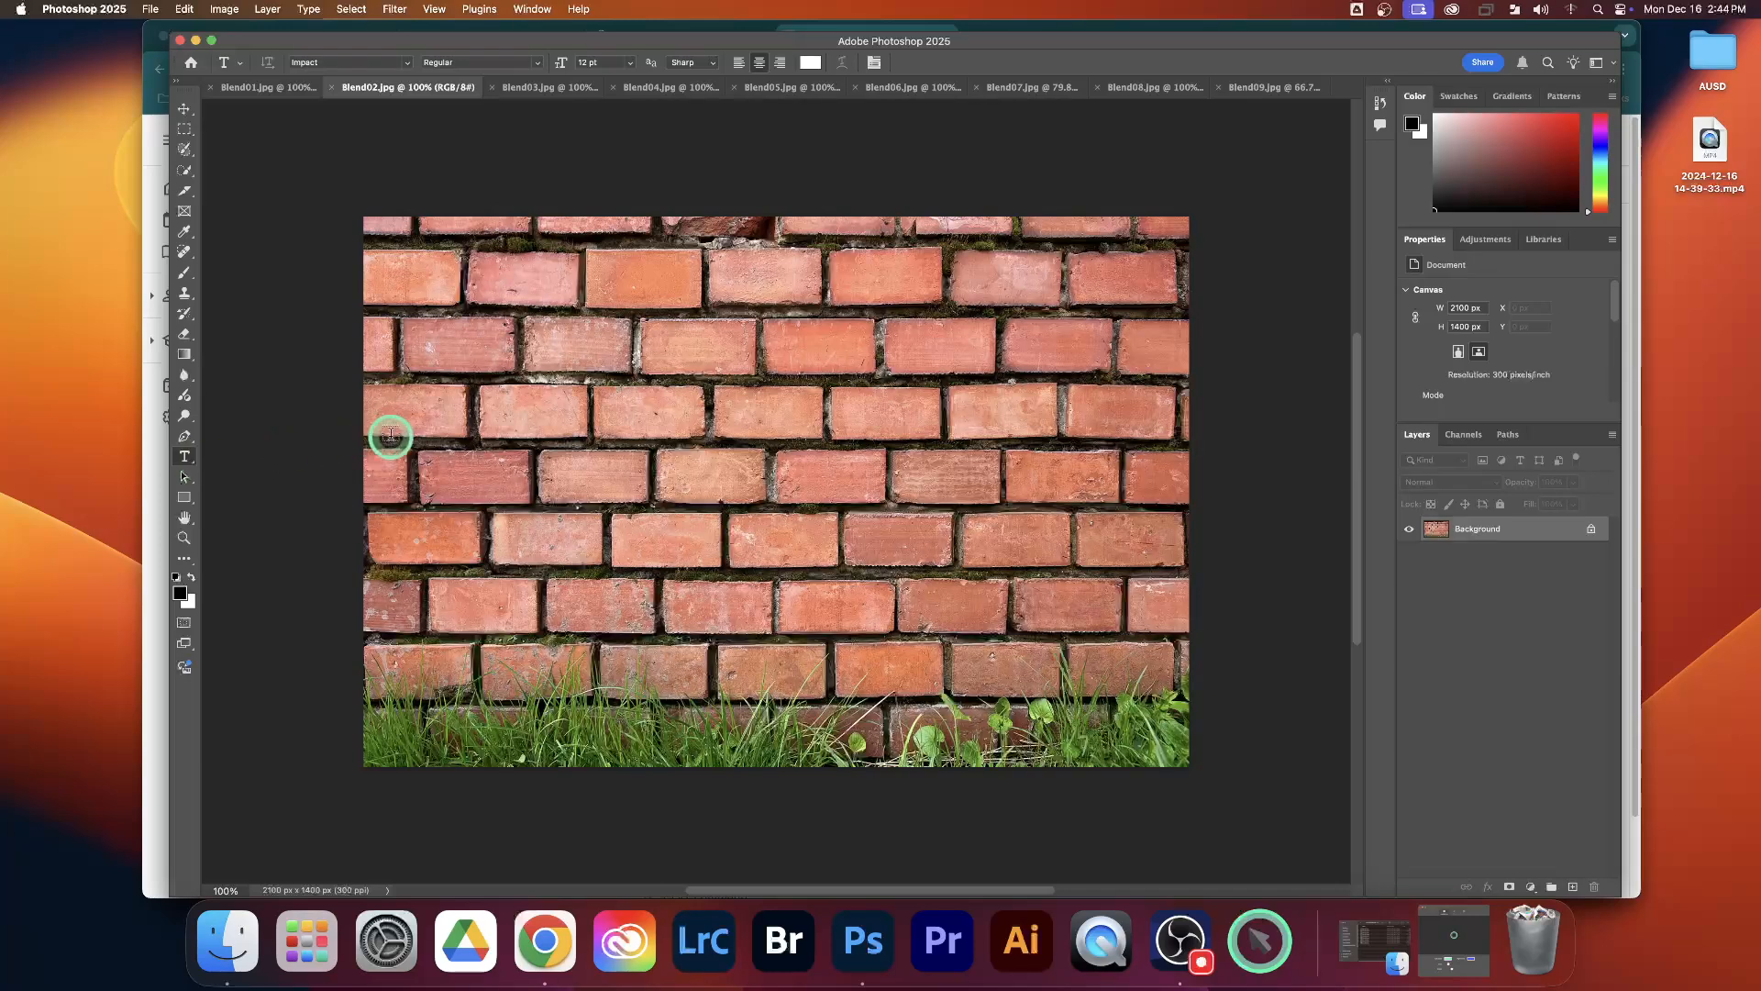
left_click(539, 418)
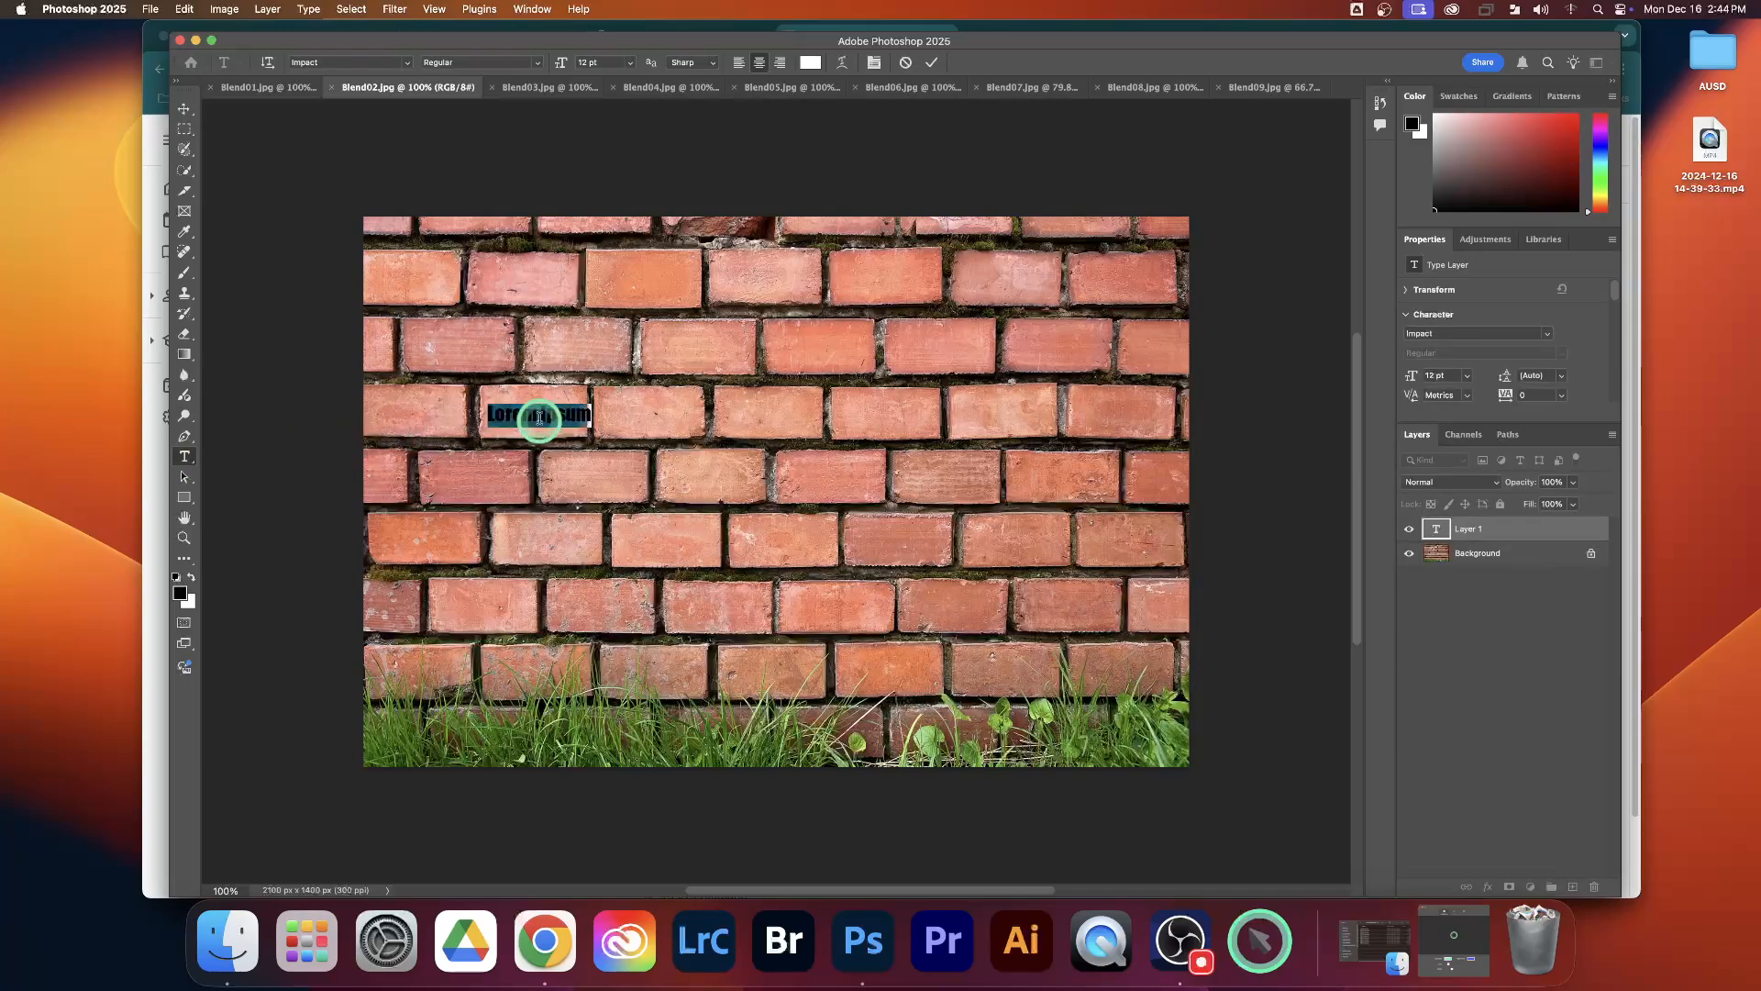
left_click(539, 418)
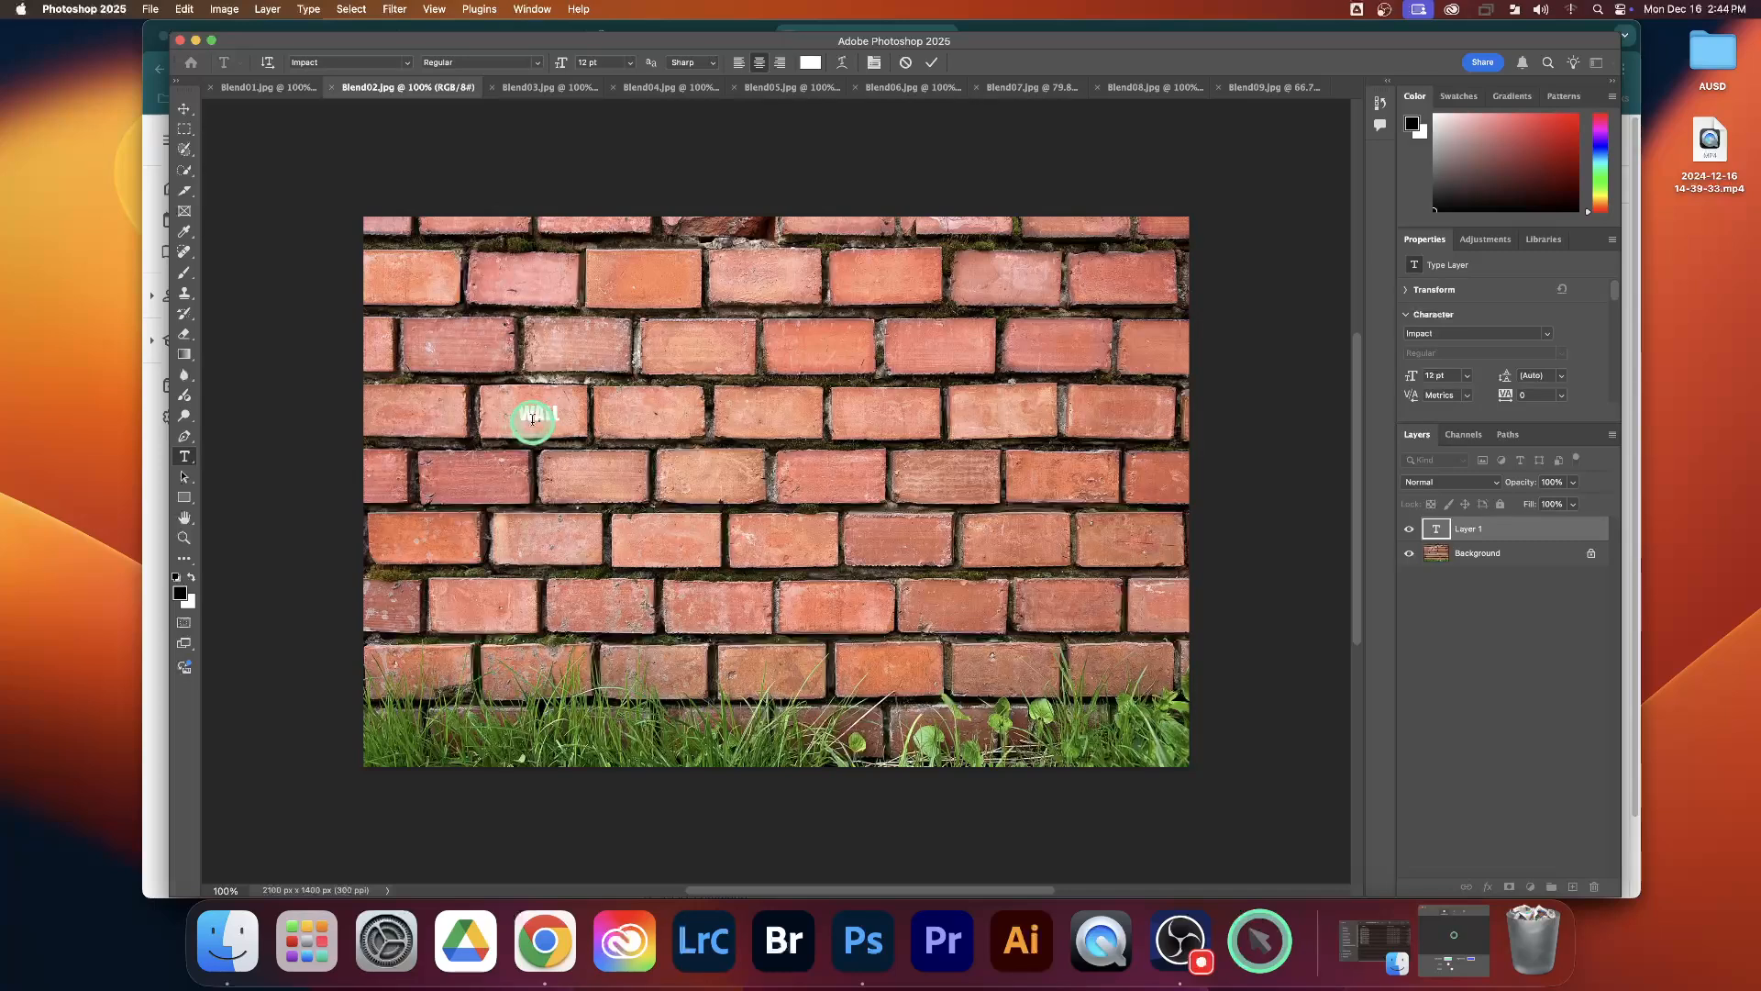
left_click(931, 69)
Step: Scale the WALL text up to about 1397%, place it across the upper middle of the brick wall, and commit the transform
left_click(184, 108)
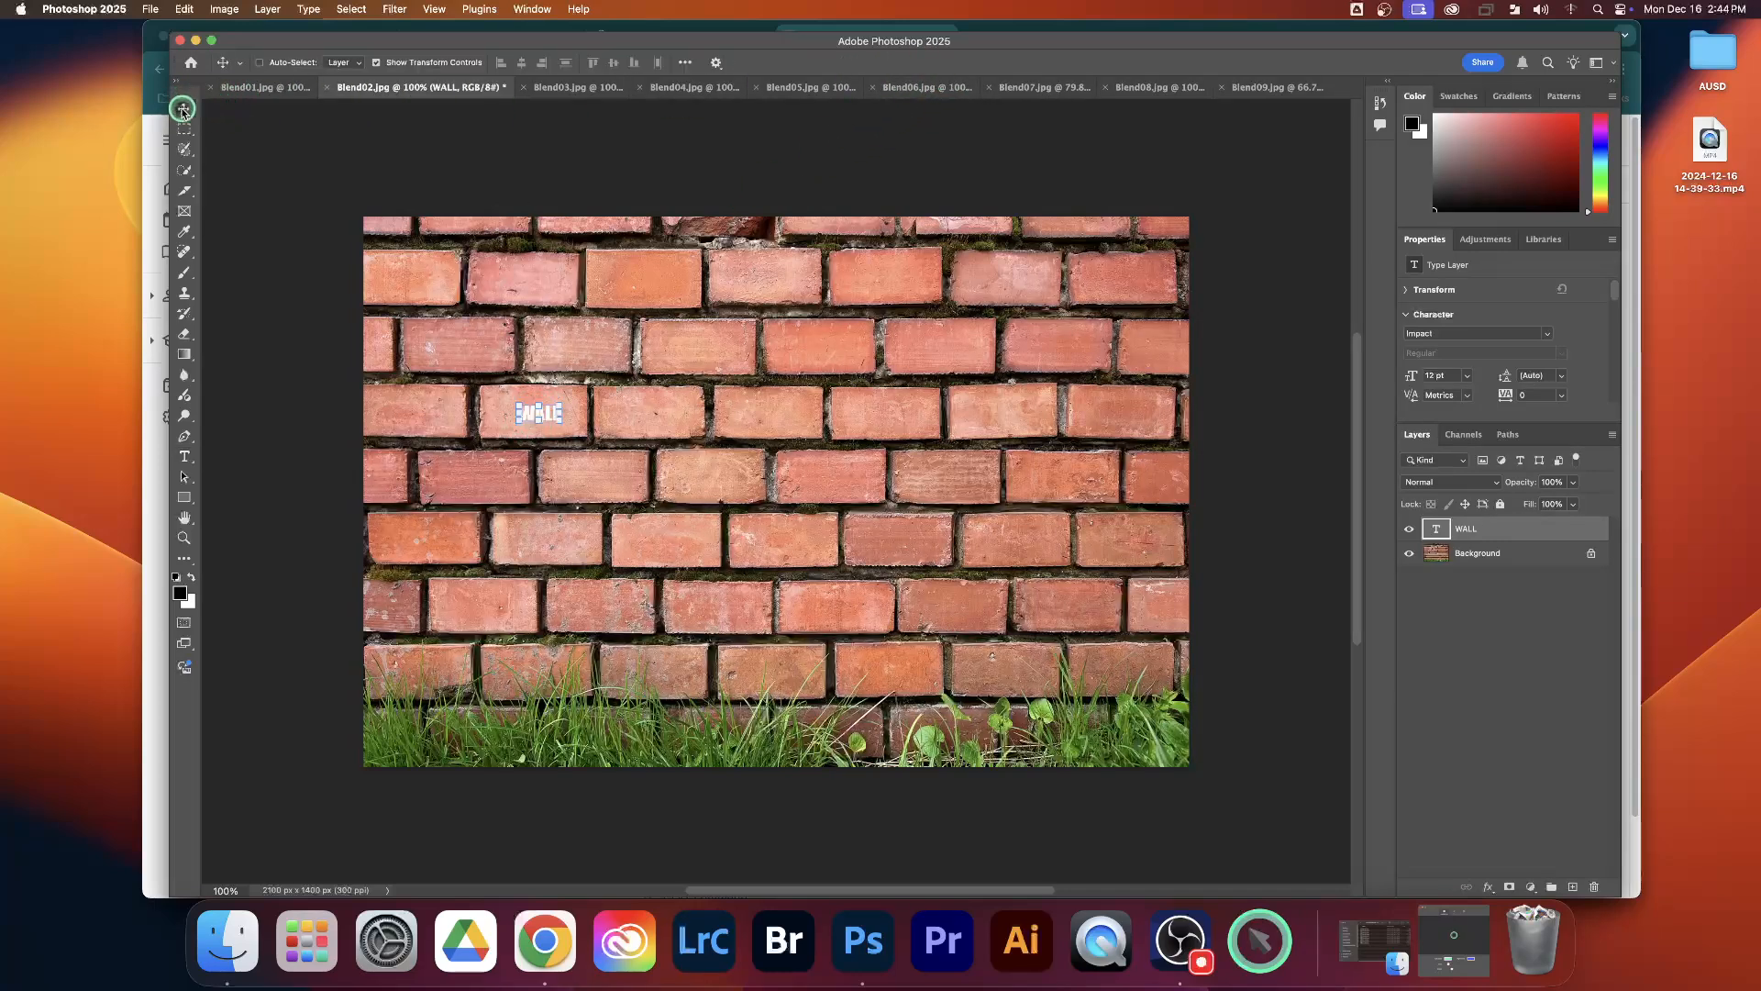
left_click_drag(561, 404, 1128, 248)
left_click_drag(842, 290, 879, 453)
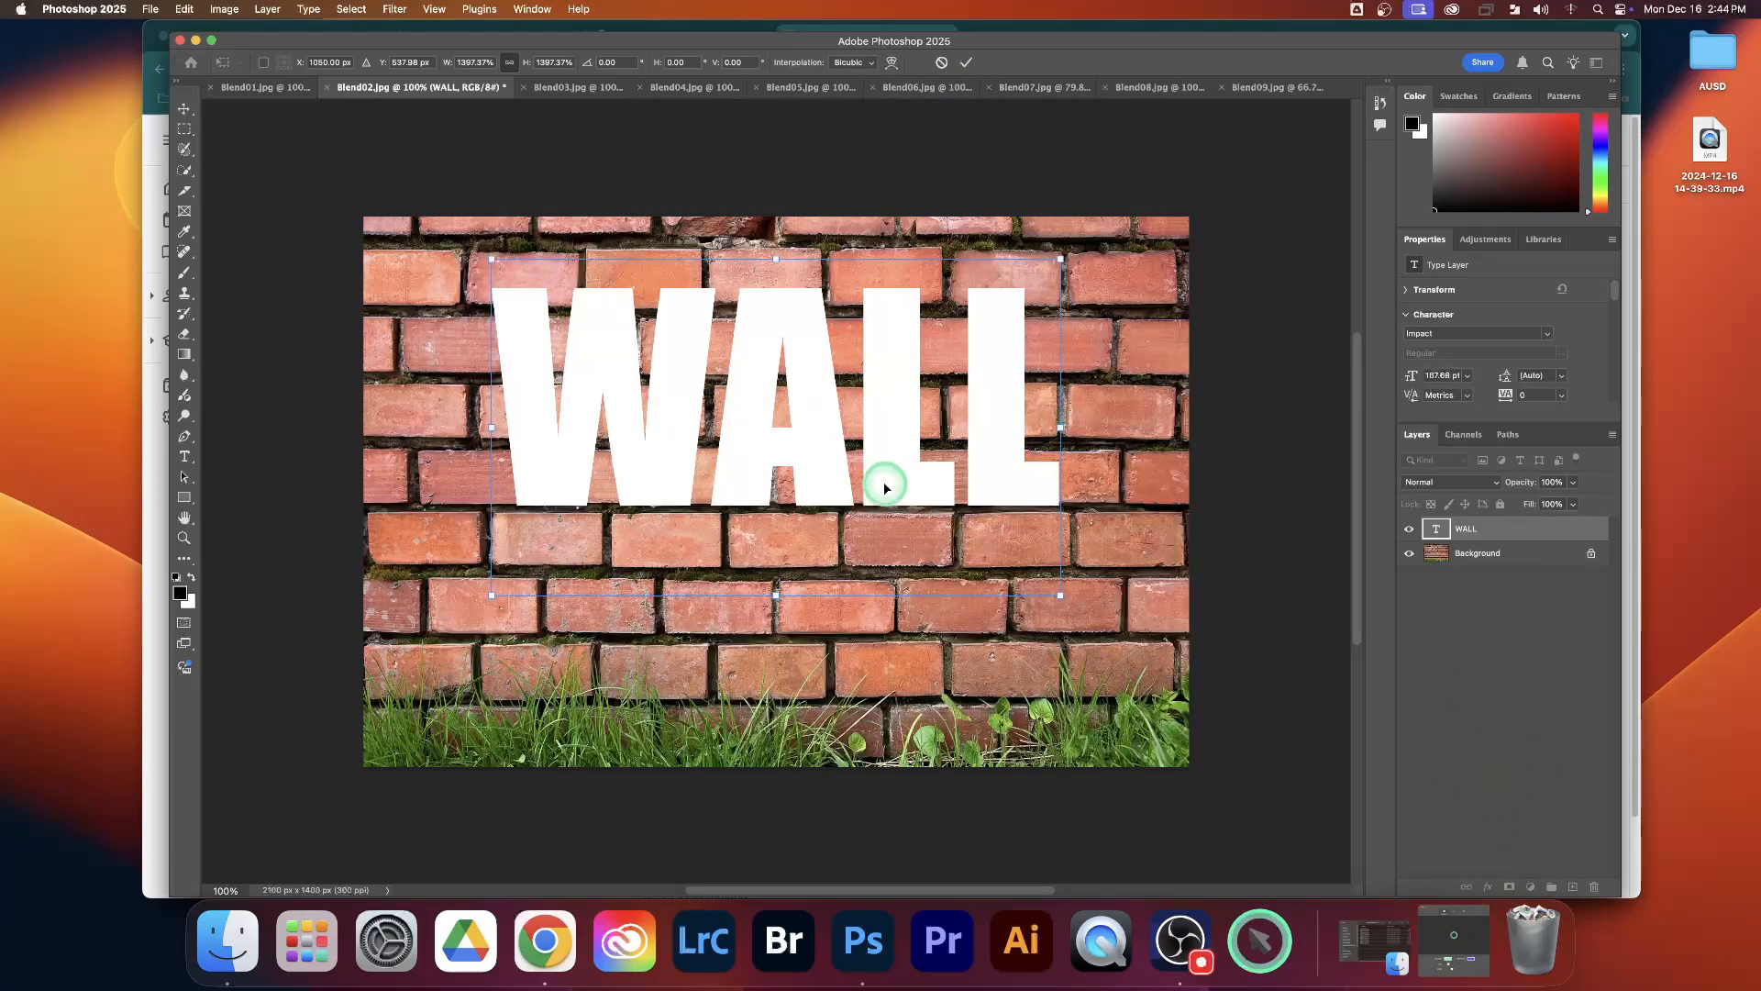
left_click(968, 65)
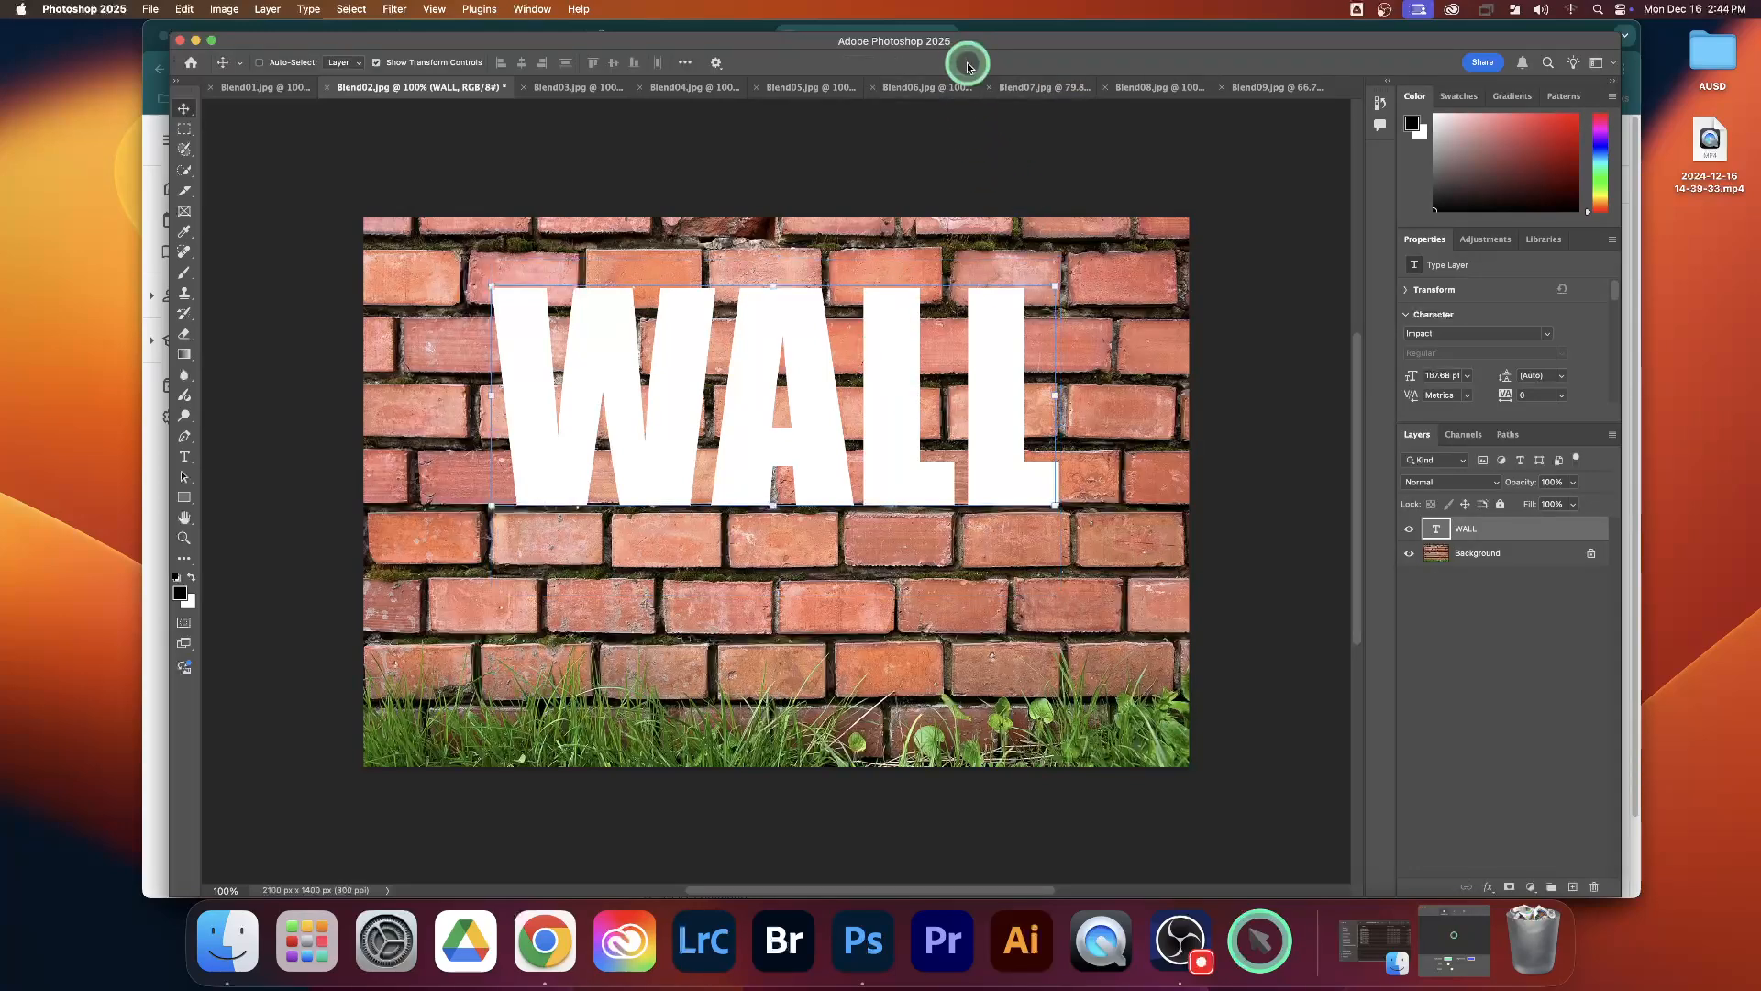
Step: In the WALL layer's blending options, raise the Underlying Layer black slider, split it to about 46 / 84, and apply
double_click(1557, 531)
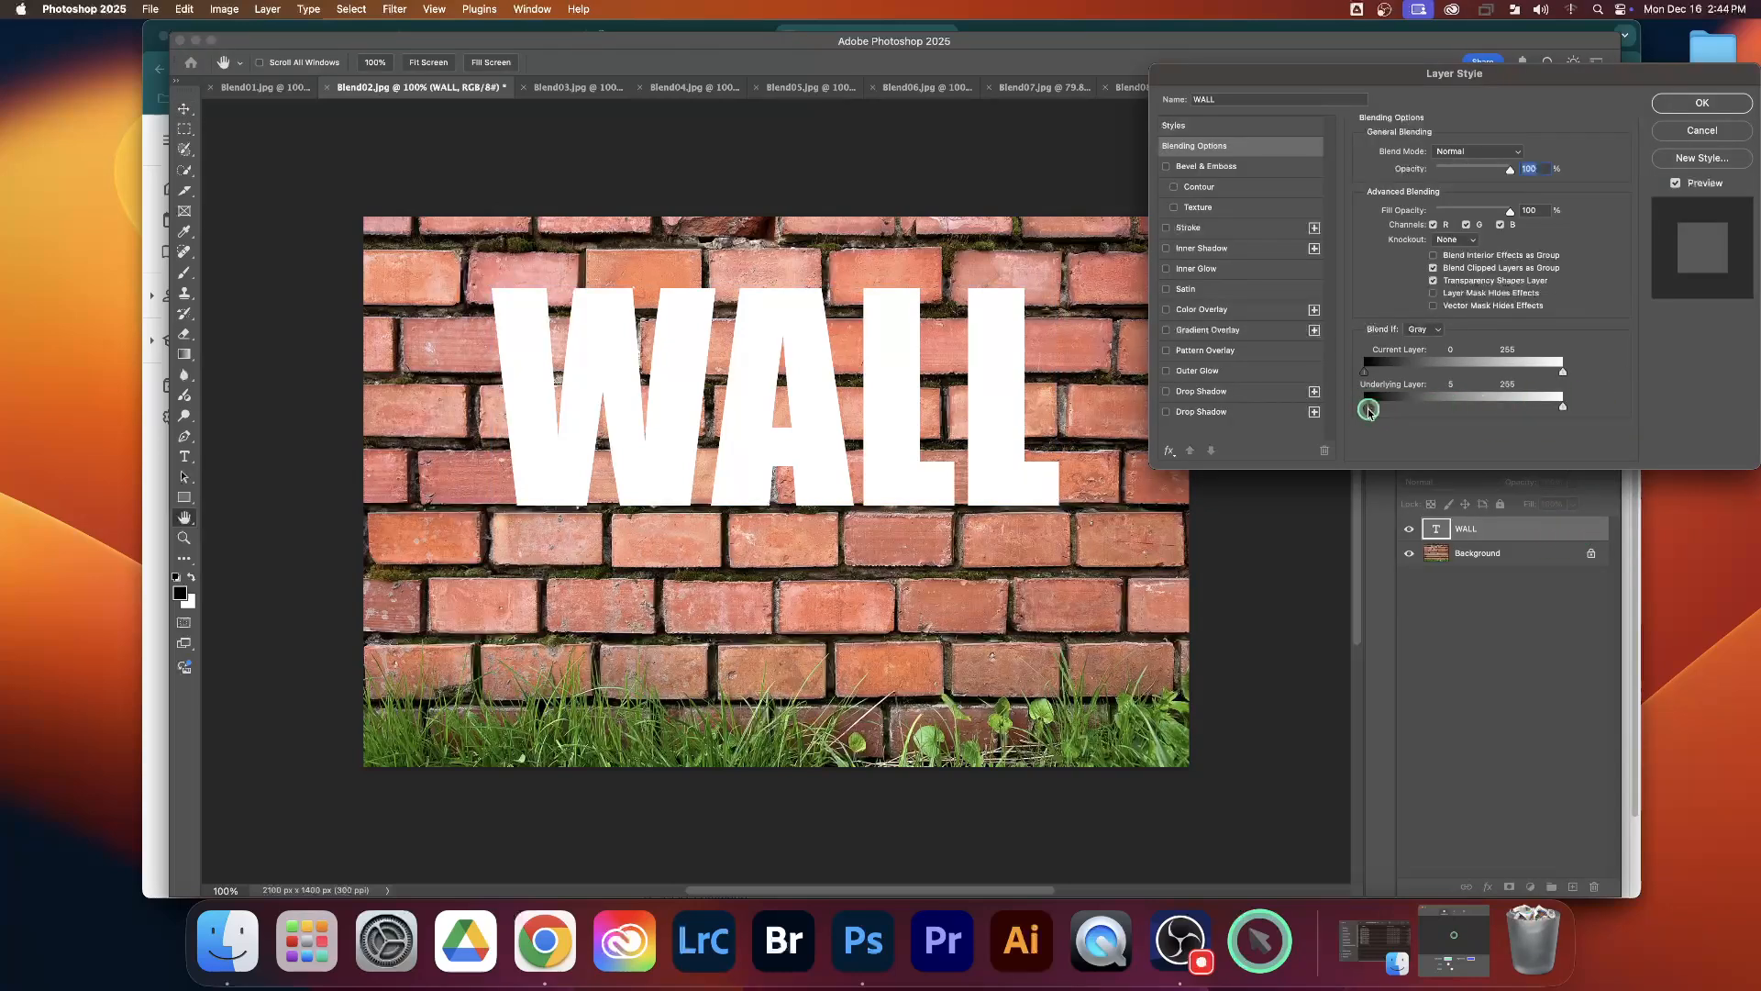
left_click_drag(1368, 410, 1379, 411)
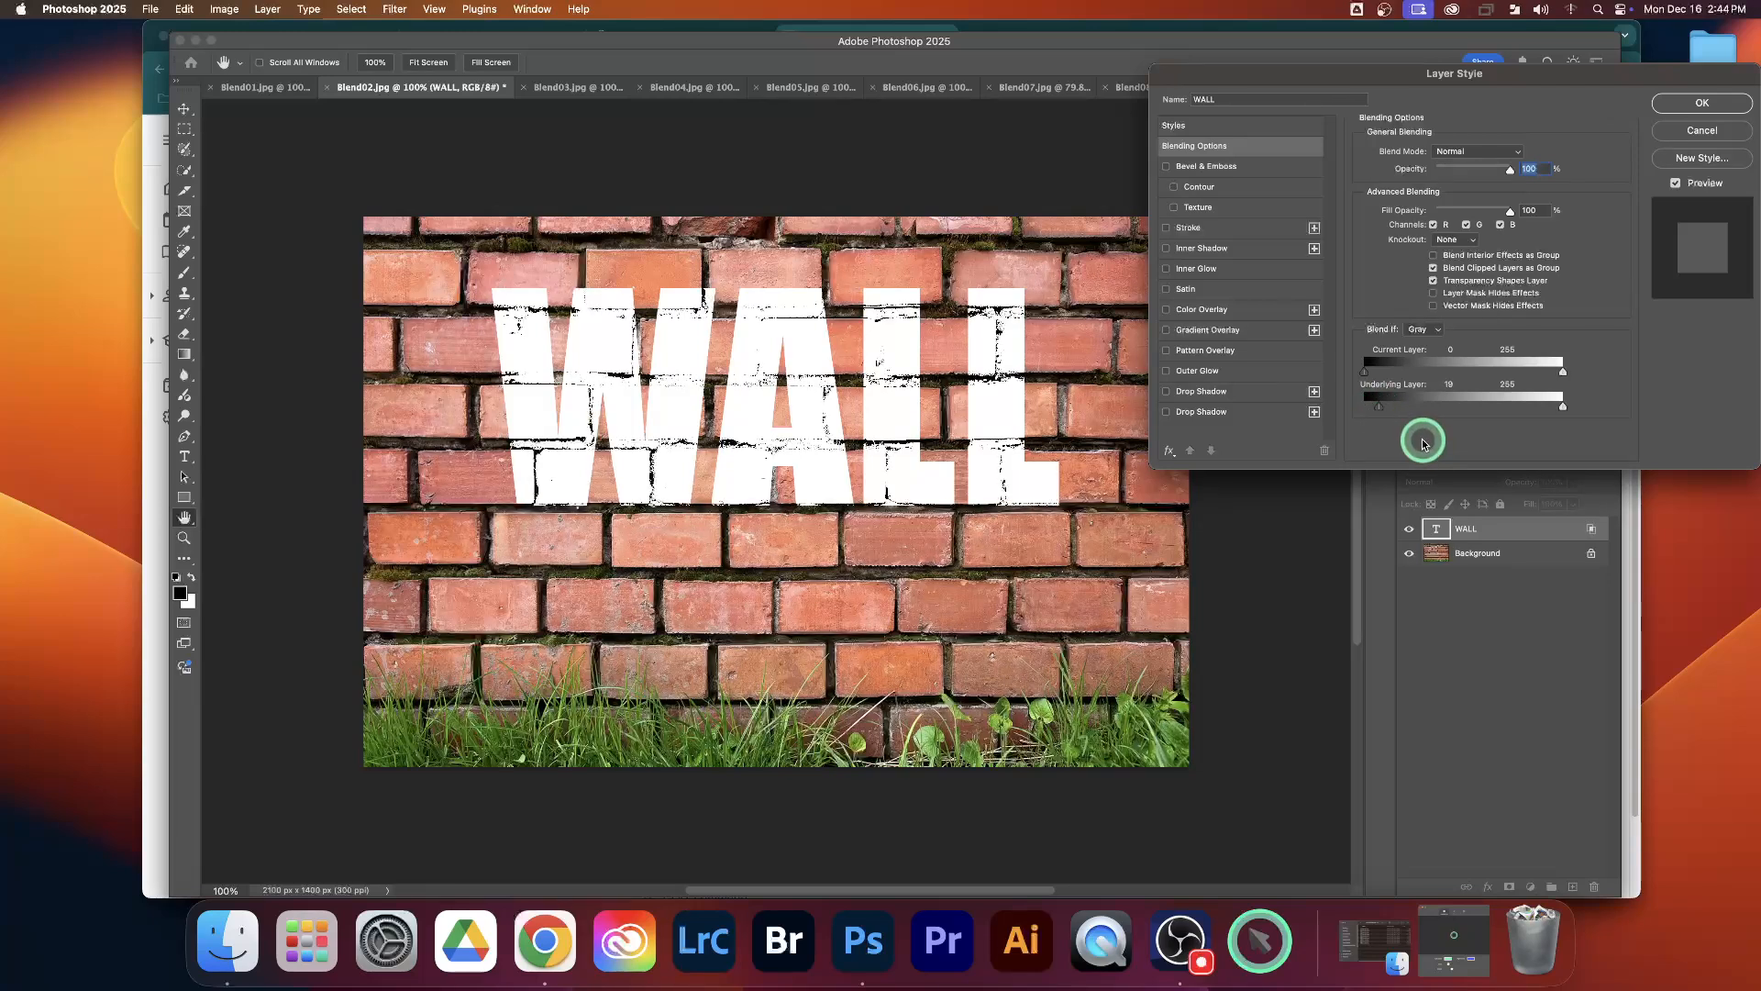
key("alt")
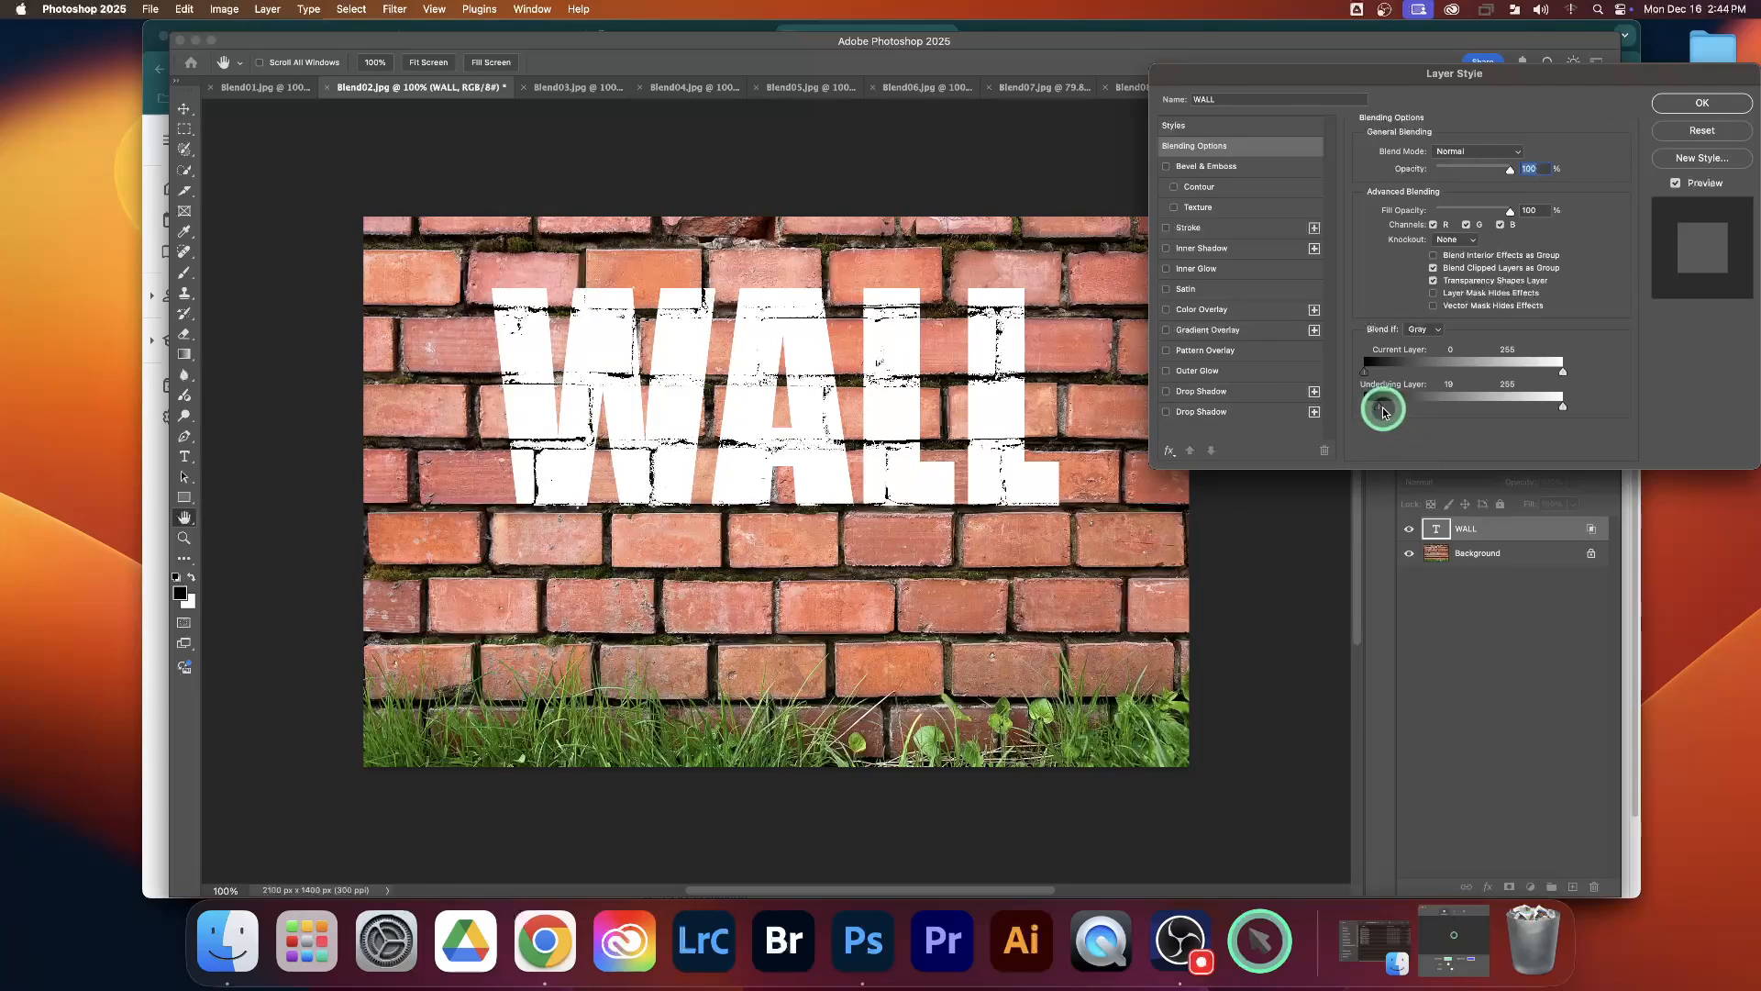
mouse_move(1383, 412)
left_mouse_down()
mouse_move(1428, 409)
mouse_move(1395, 410)
left_mouse_up()
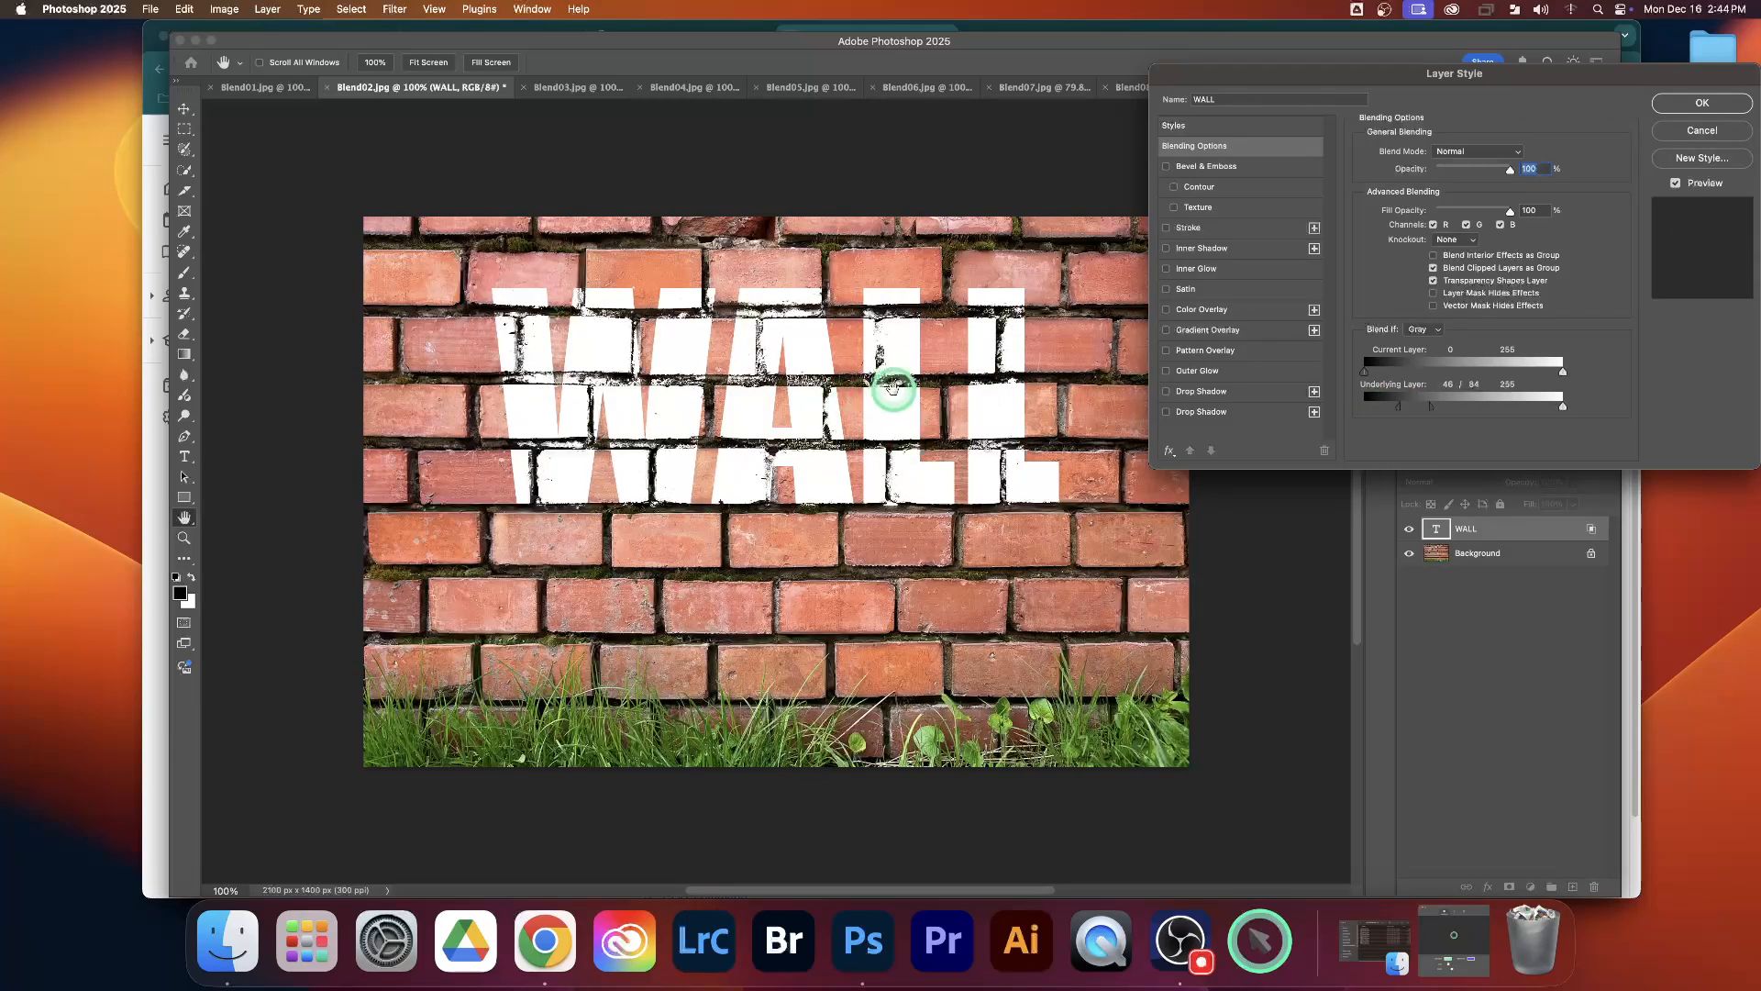
left_click(1736, 104)
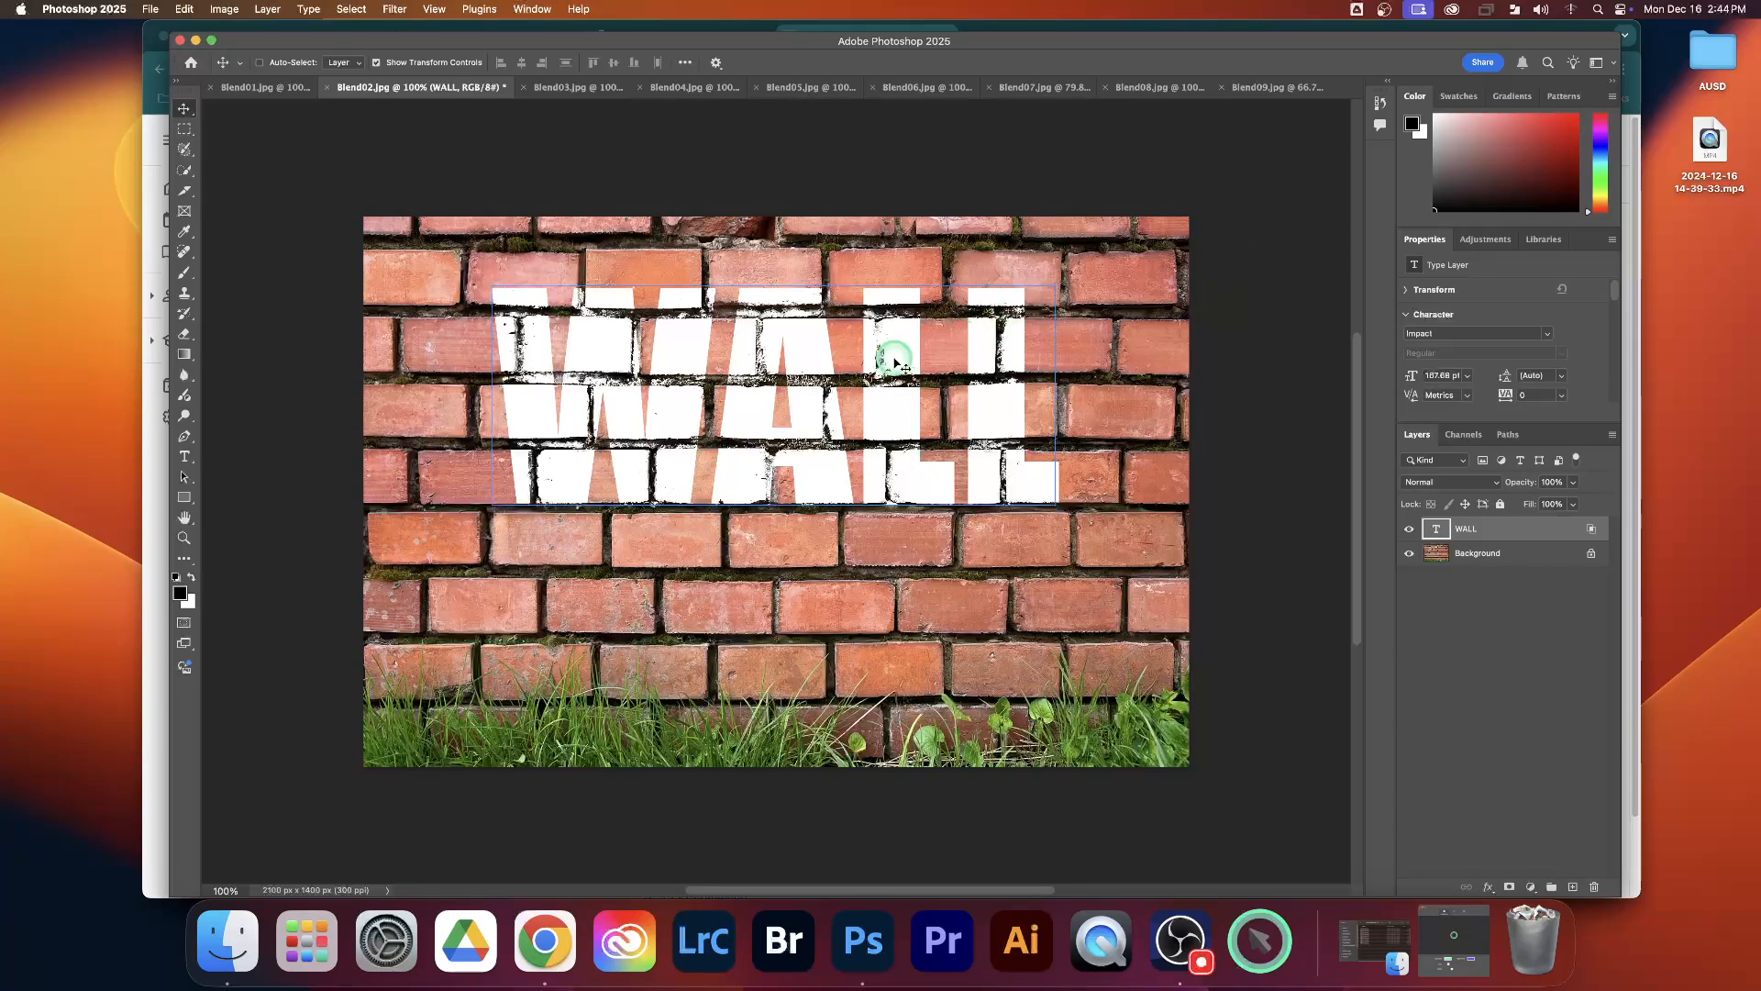
Step: Move the WALL text up and left on the bricks and readjust its Underlying Layer black slider to about 74 / 112
left_click_drag(894, 363, 821, 333)
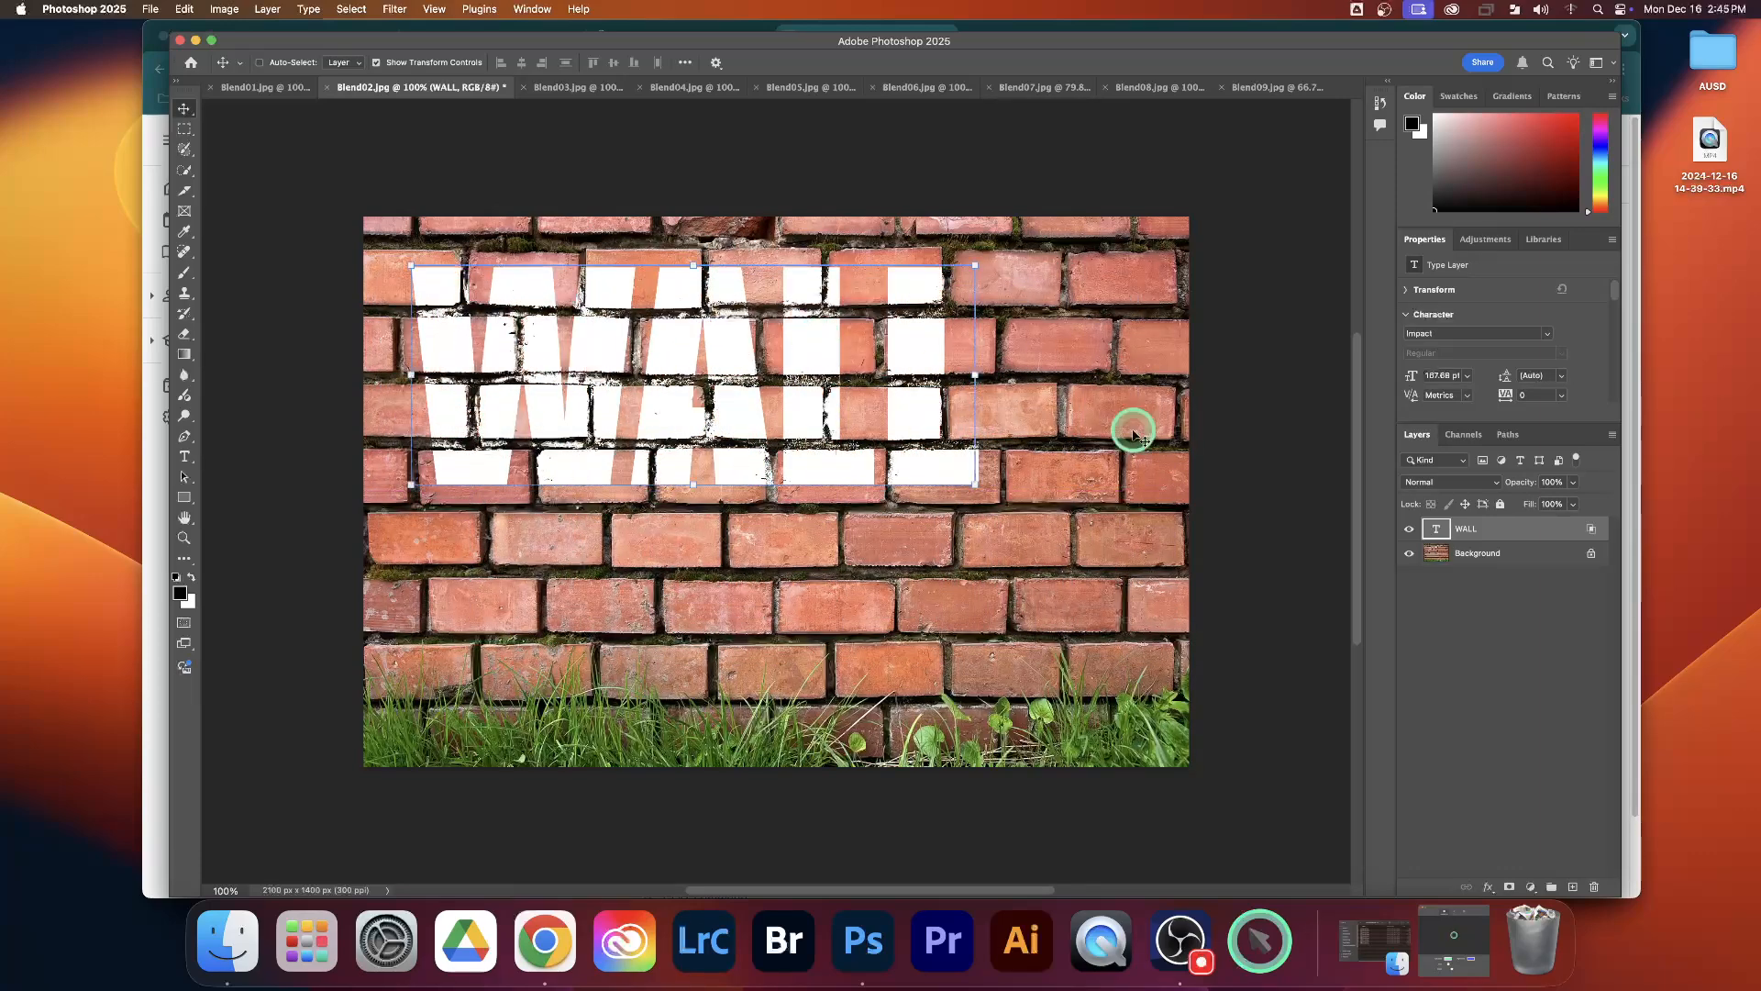
double_click(1527, 538)
mouse_move(1437, 408)
left_mouse_down()
mouse_move(1452, 411)
mouse_move(1422, 410)
left_mouse_up()
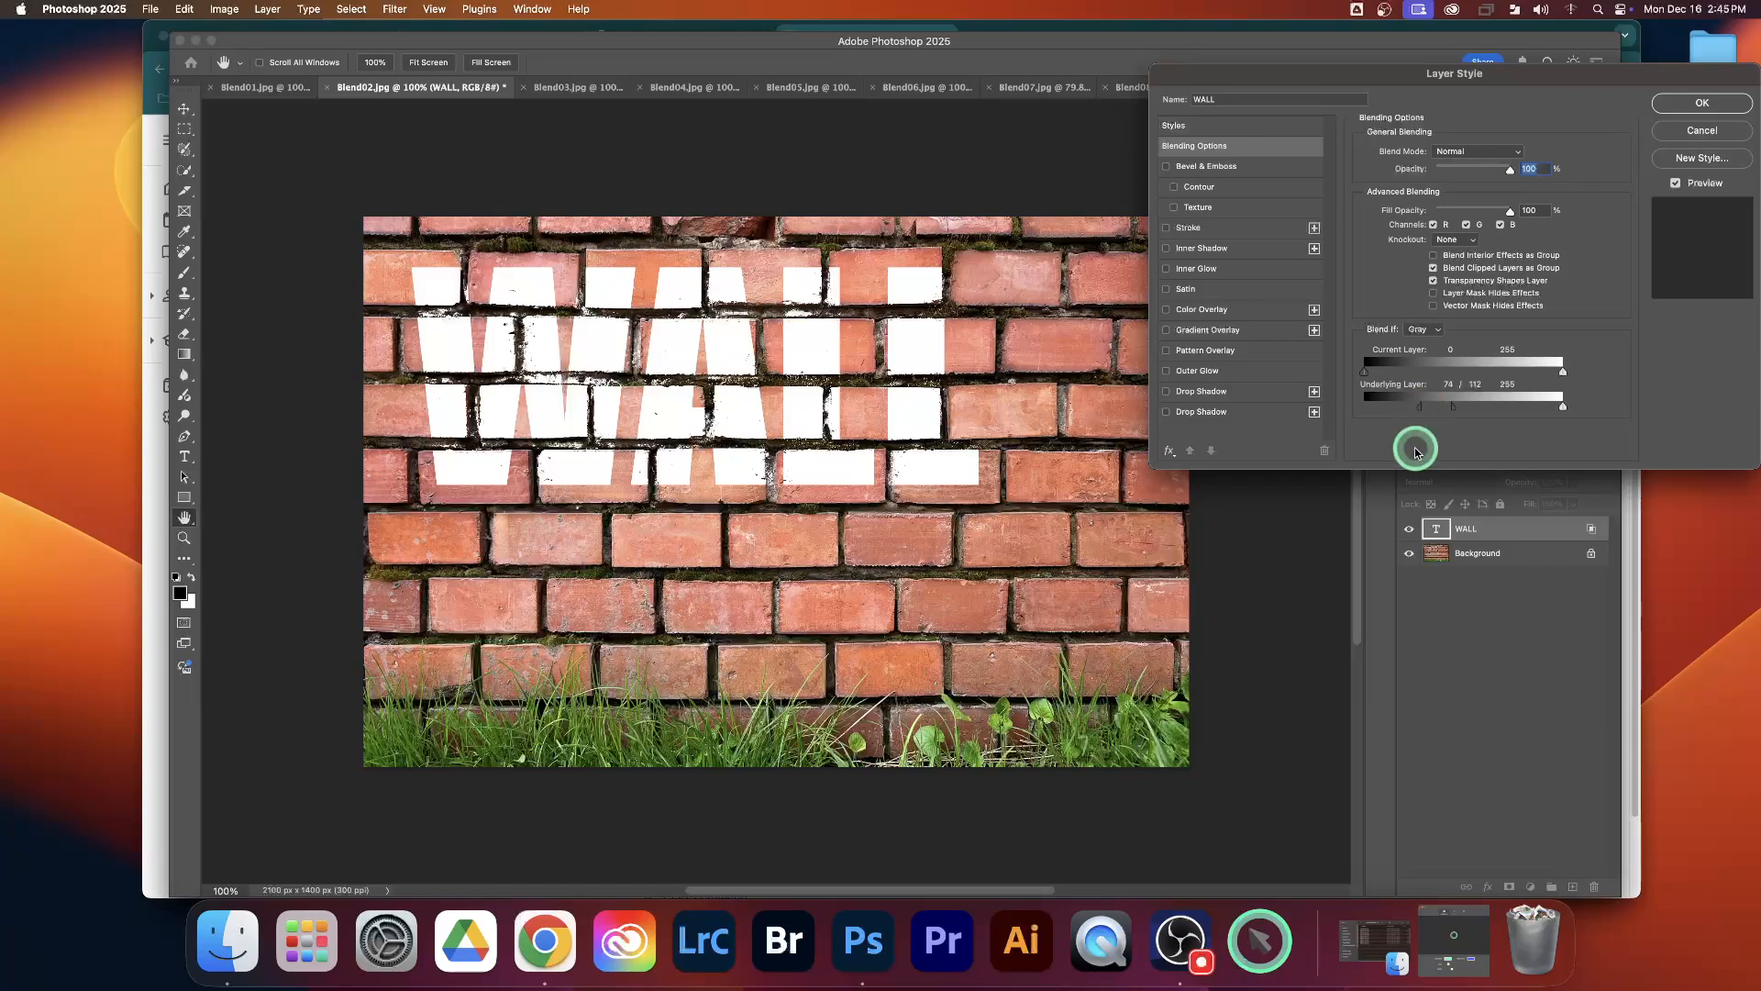
left_click(1698, 104)
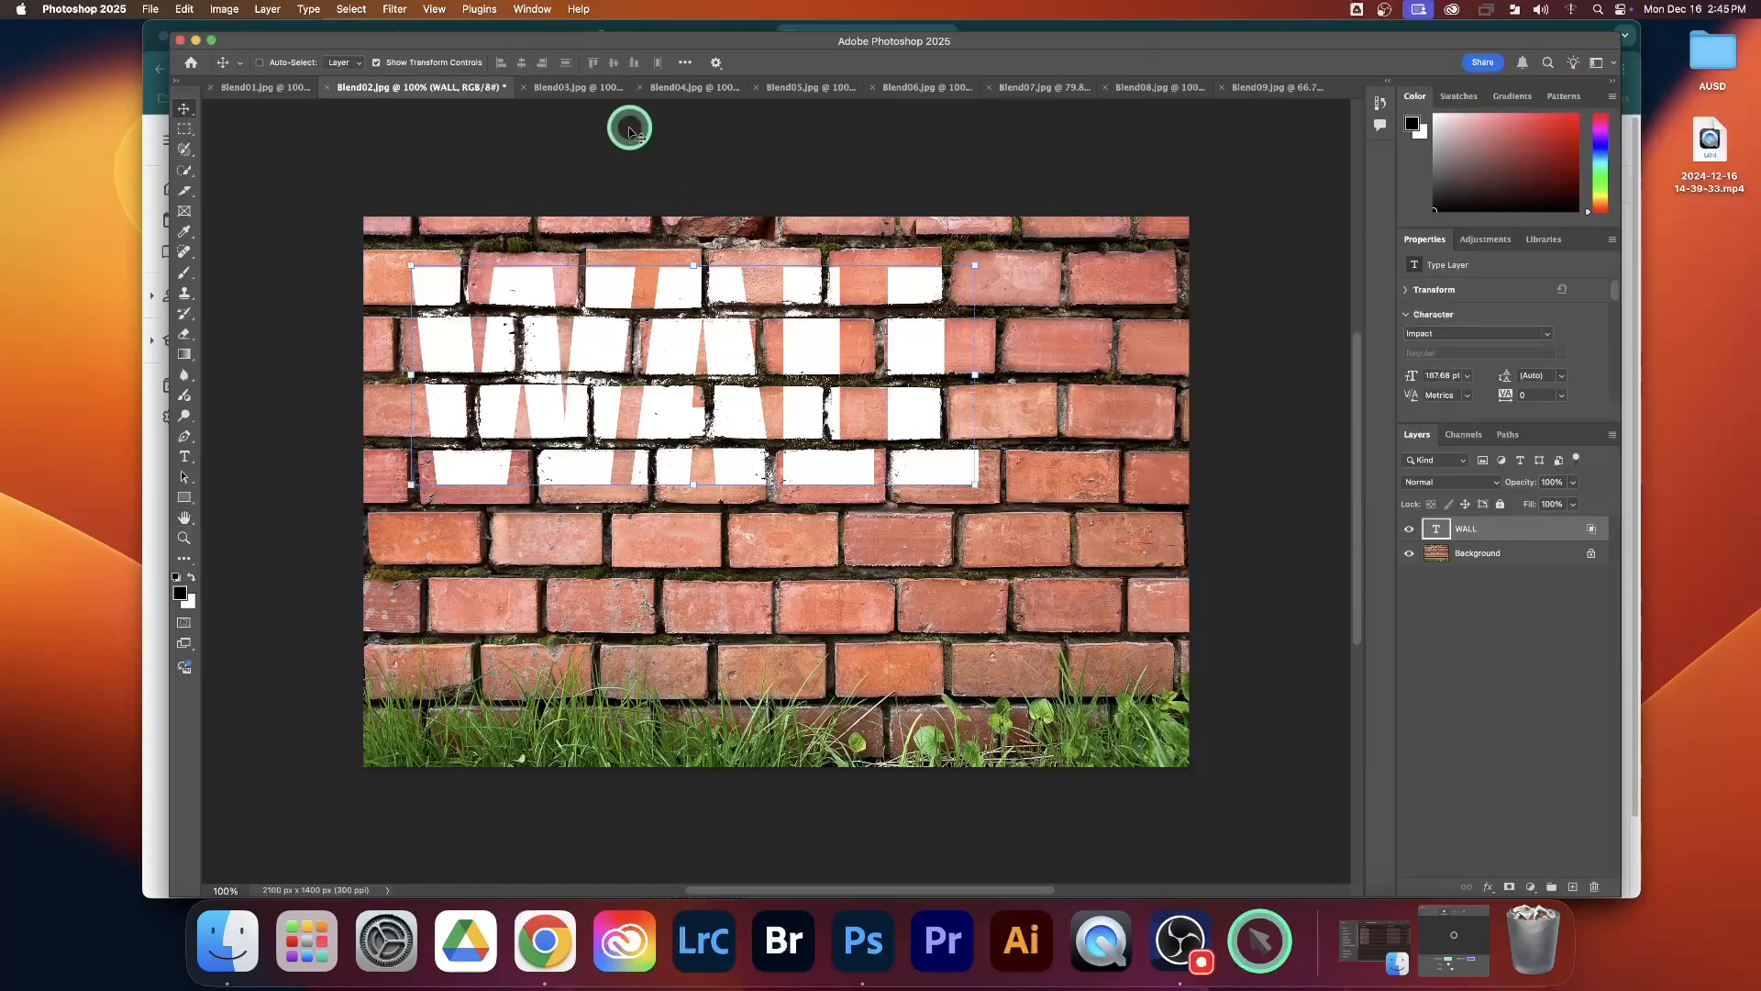
Step: Switch to Blend03.jpg and add the text STREET in white Impact on the asphalt
left_click(585, 89)
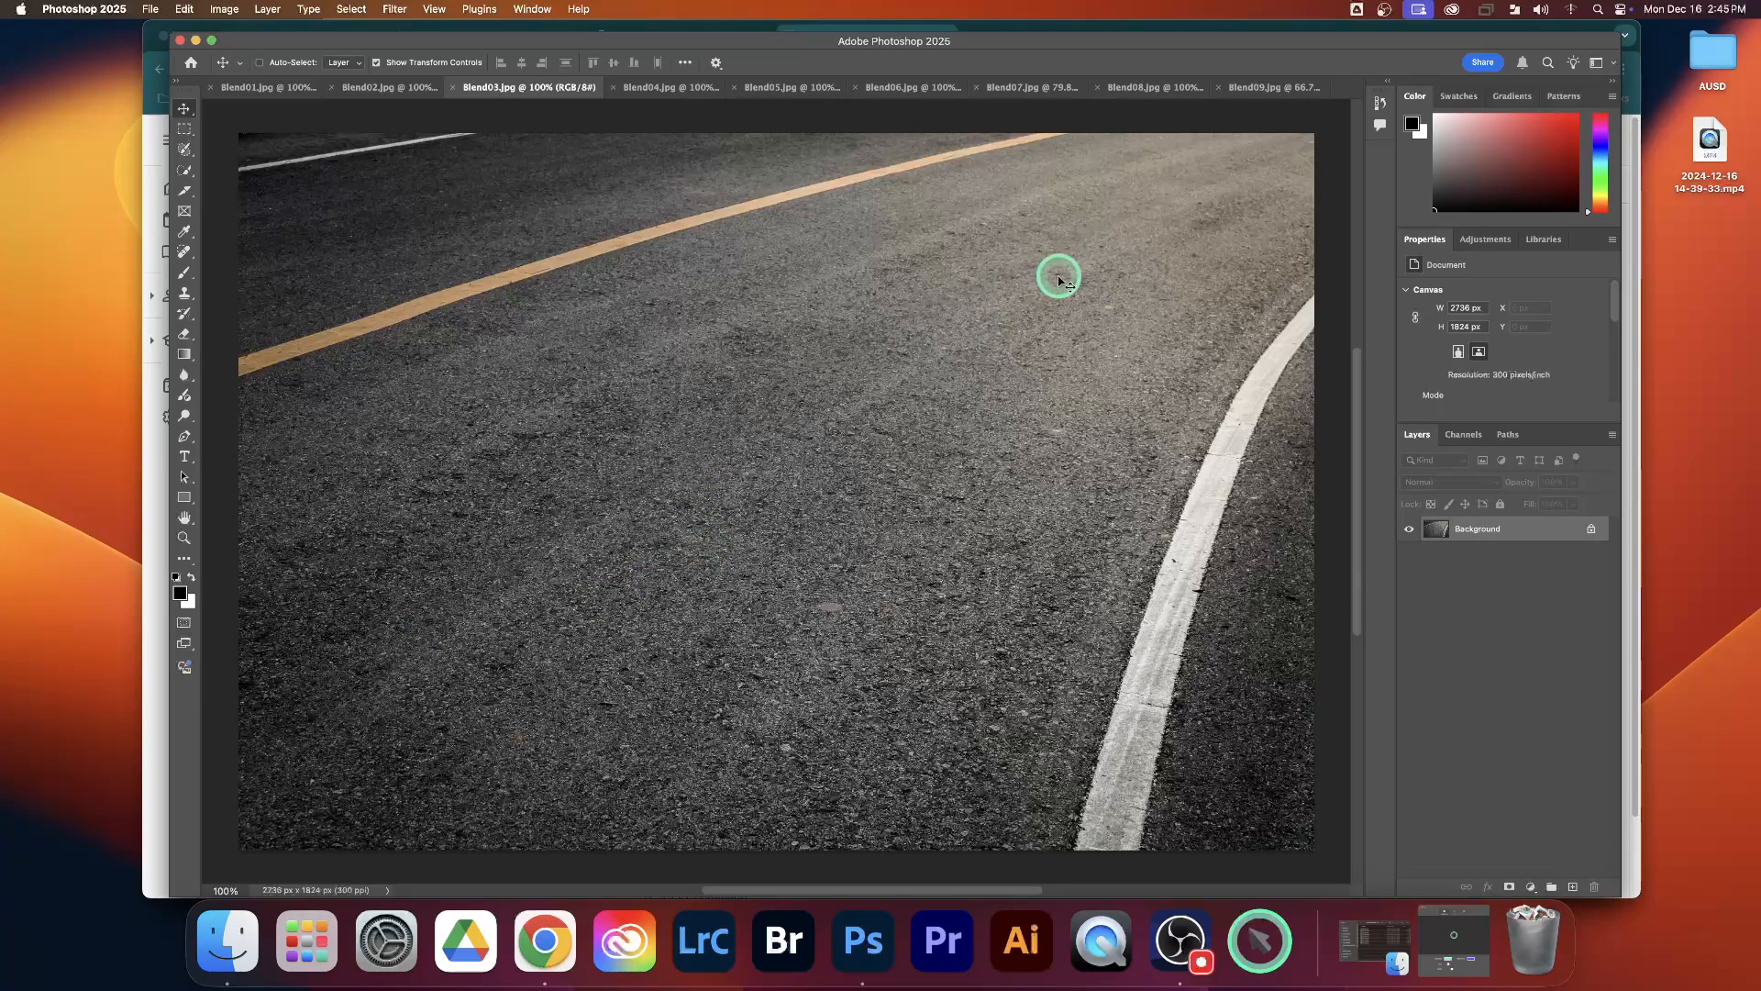
left_click(184, 456)
left_click(487, 388)
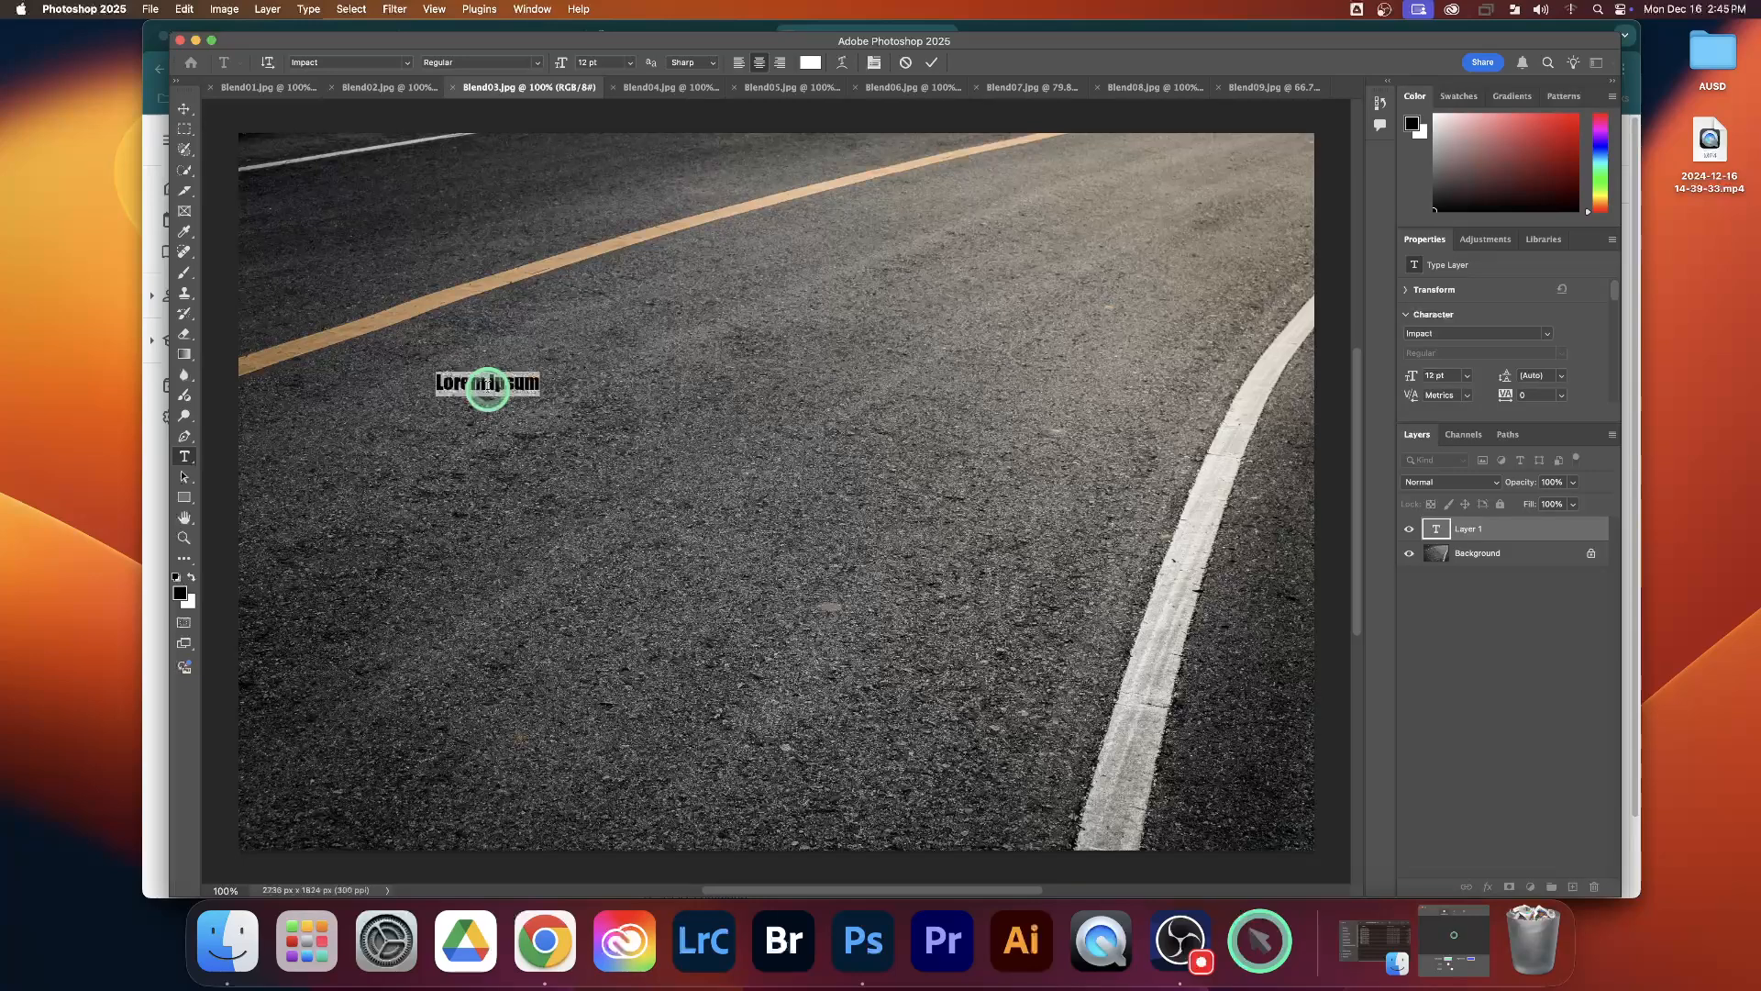
key("BackSpace")
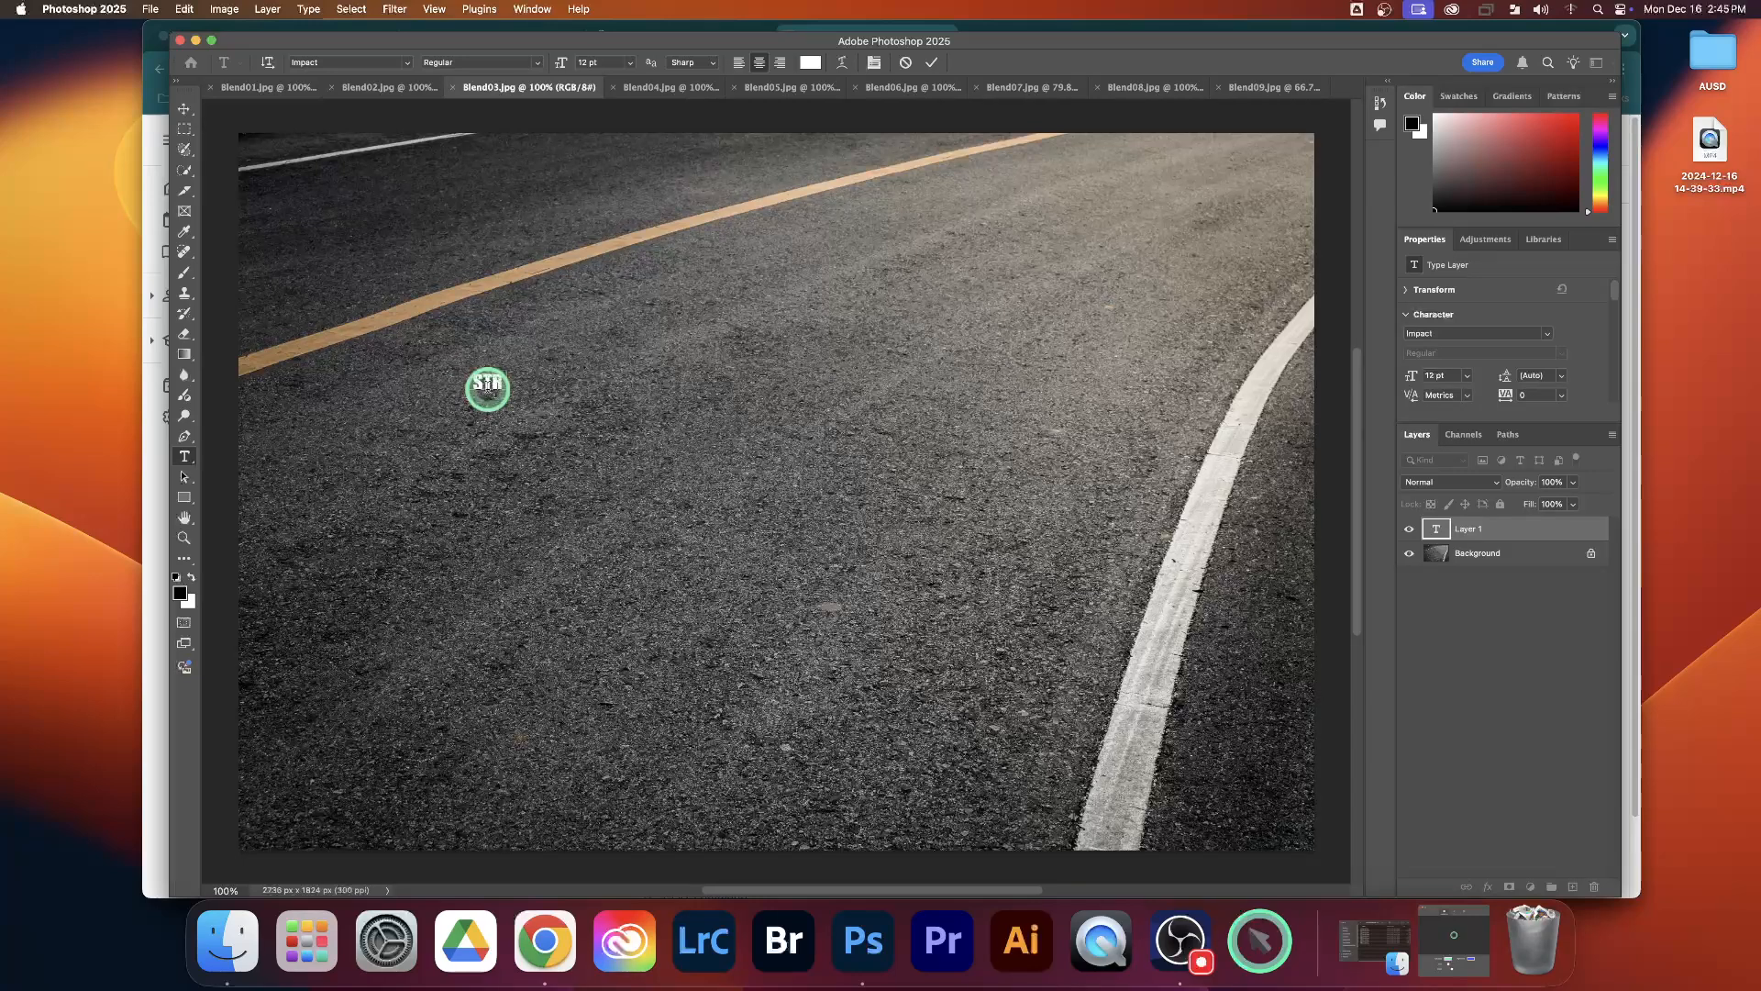
Step: Scale the STREET text to about 144.57 pt, place it across the middle of the road, commit the transform, and deselect the layer
left_click(185, 108)
left_click_drag(522, 375, 1199, 224)
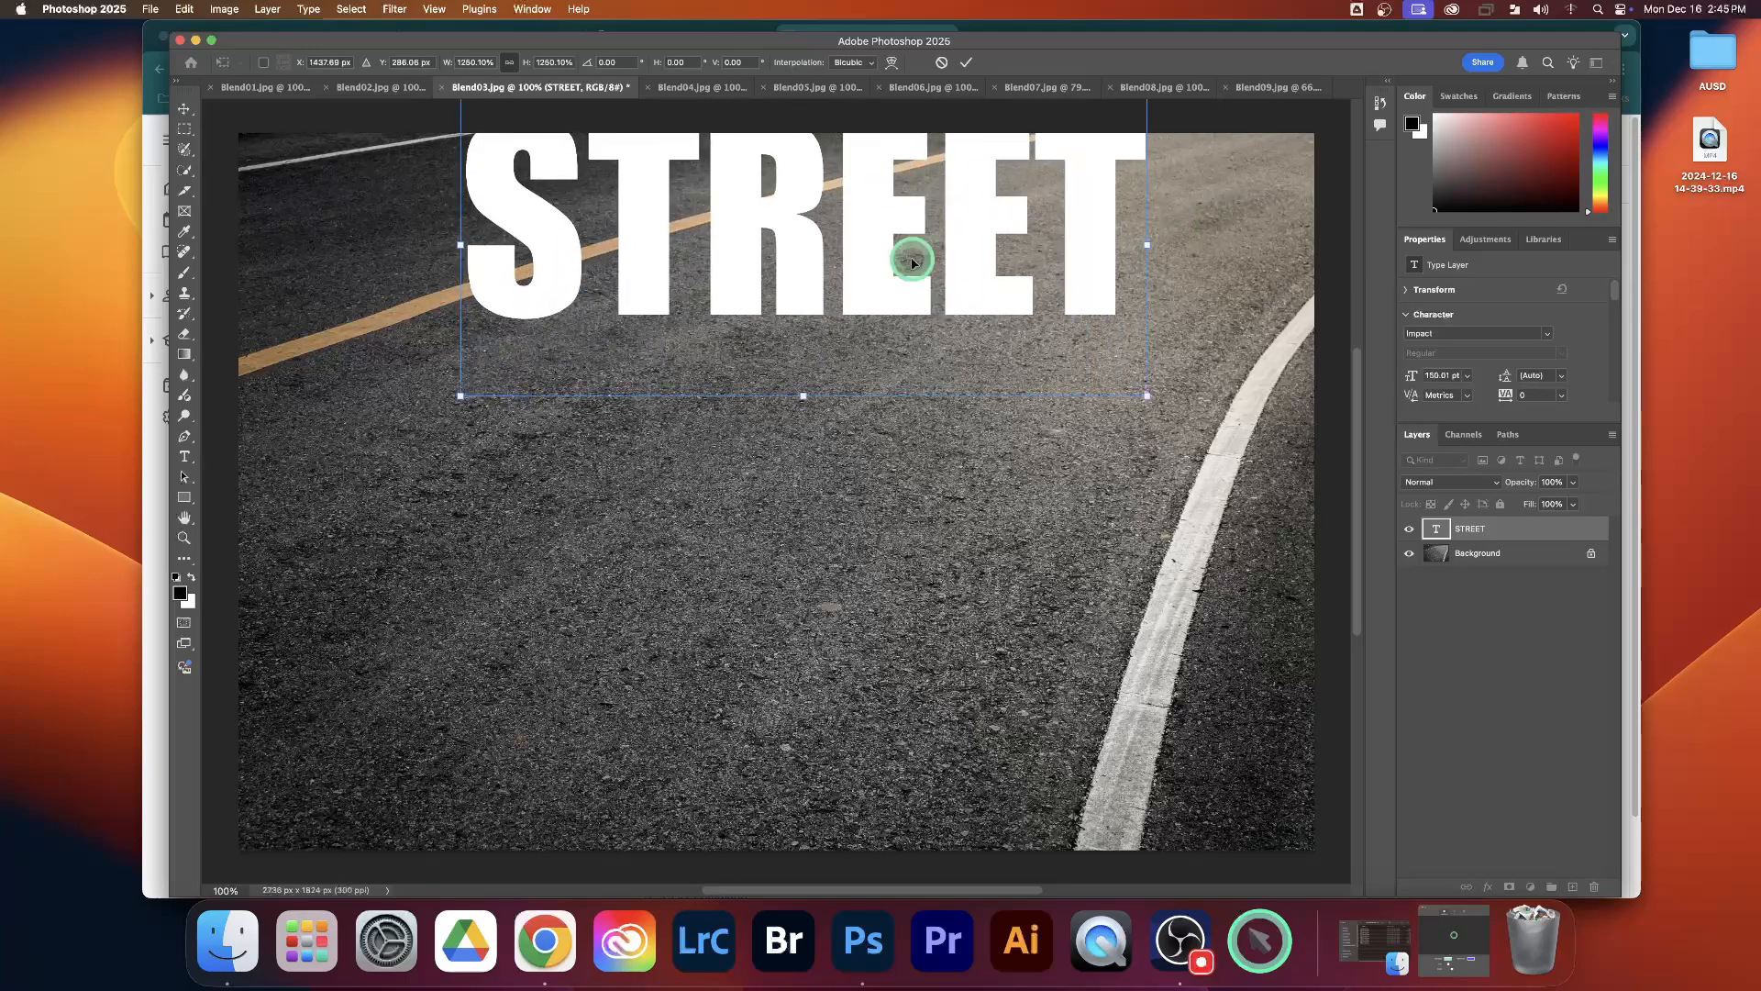
left_click_drag(912, 260, 834, 493)
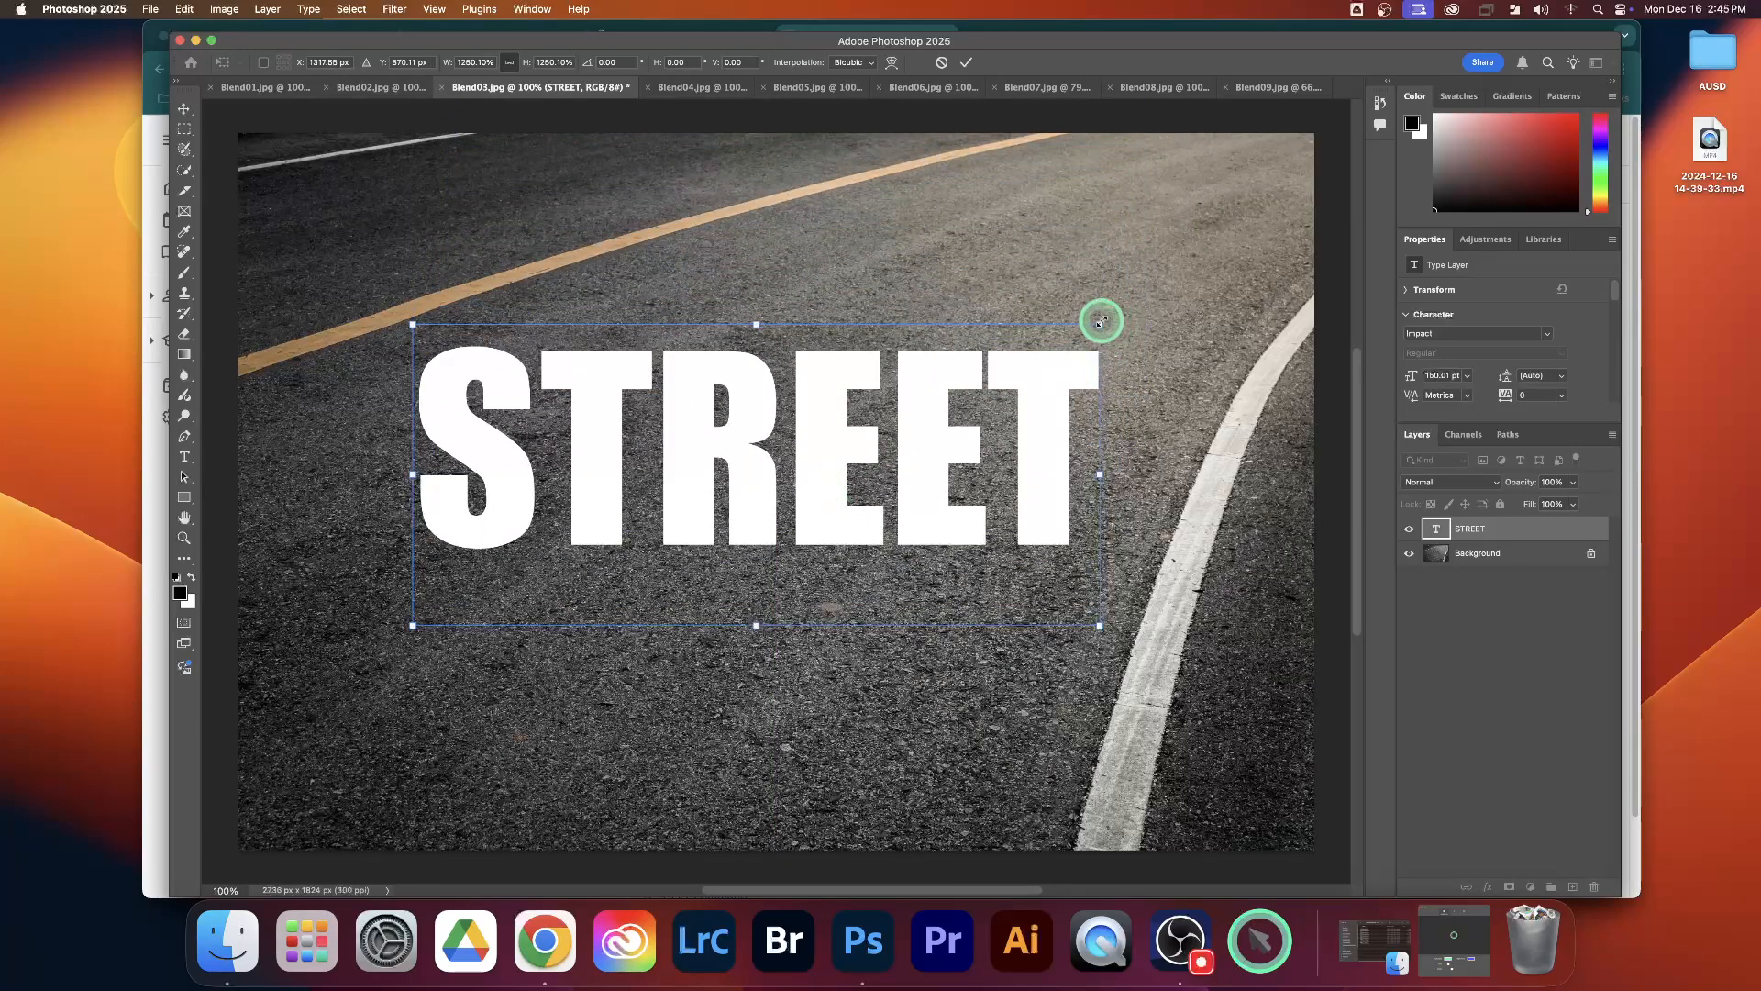
left_click_drag(1100, 323, 955, 322)
left_click(966, 61)
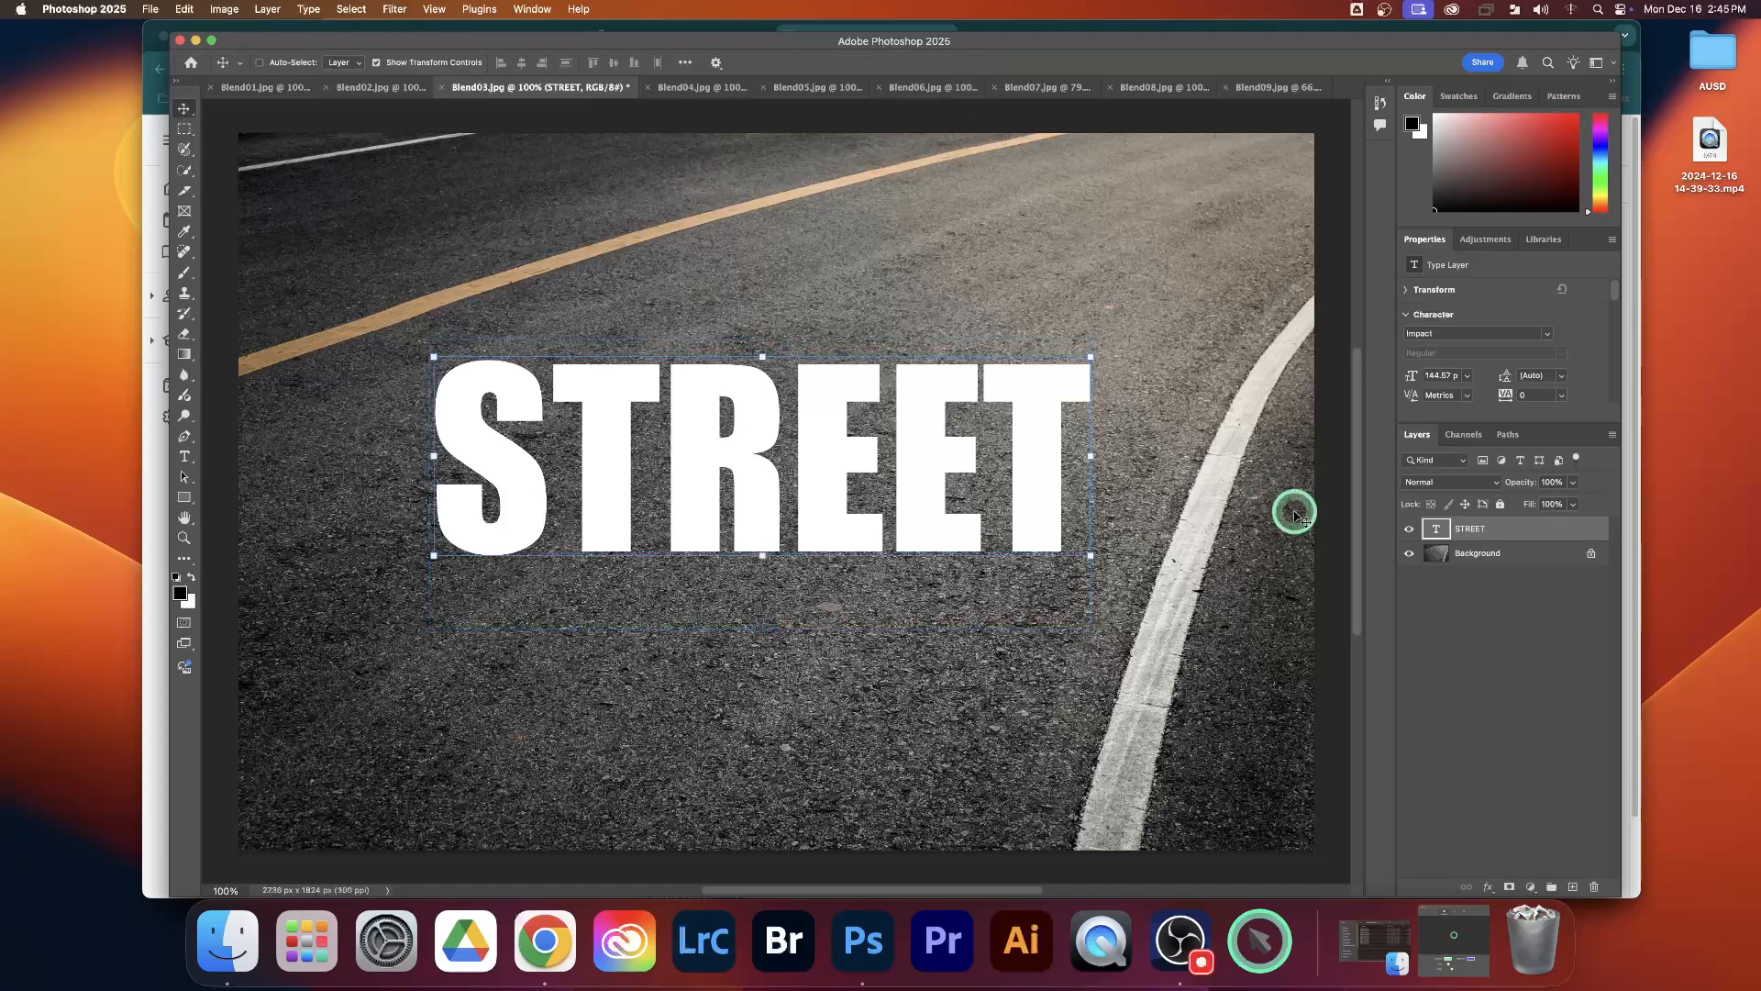
left_click(1461, 626)
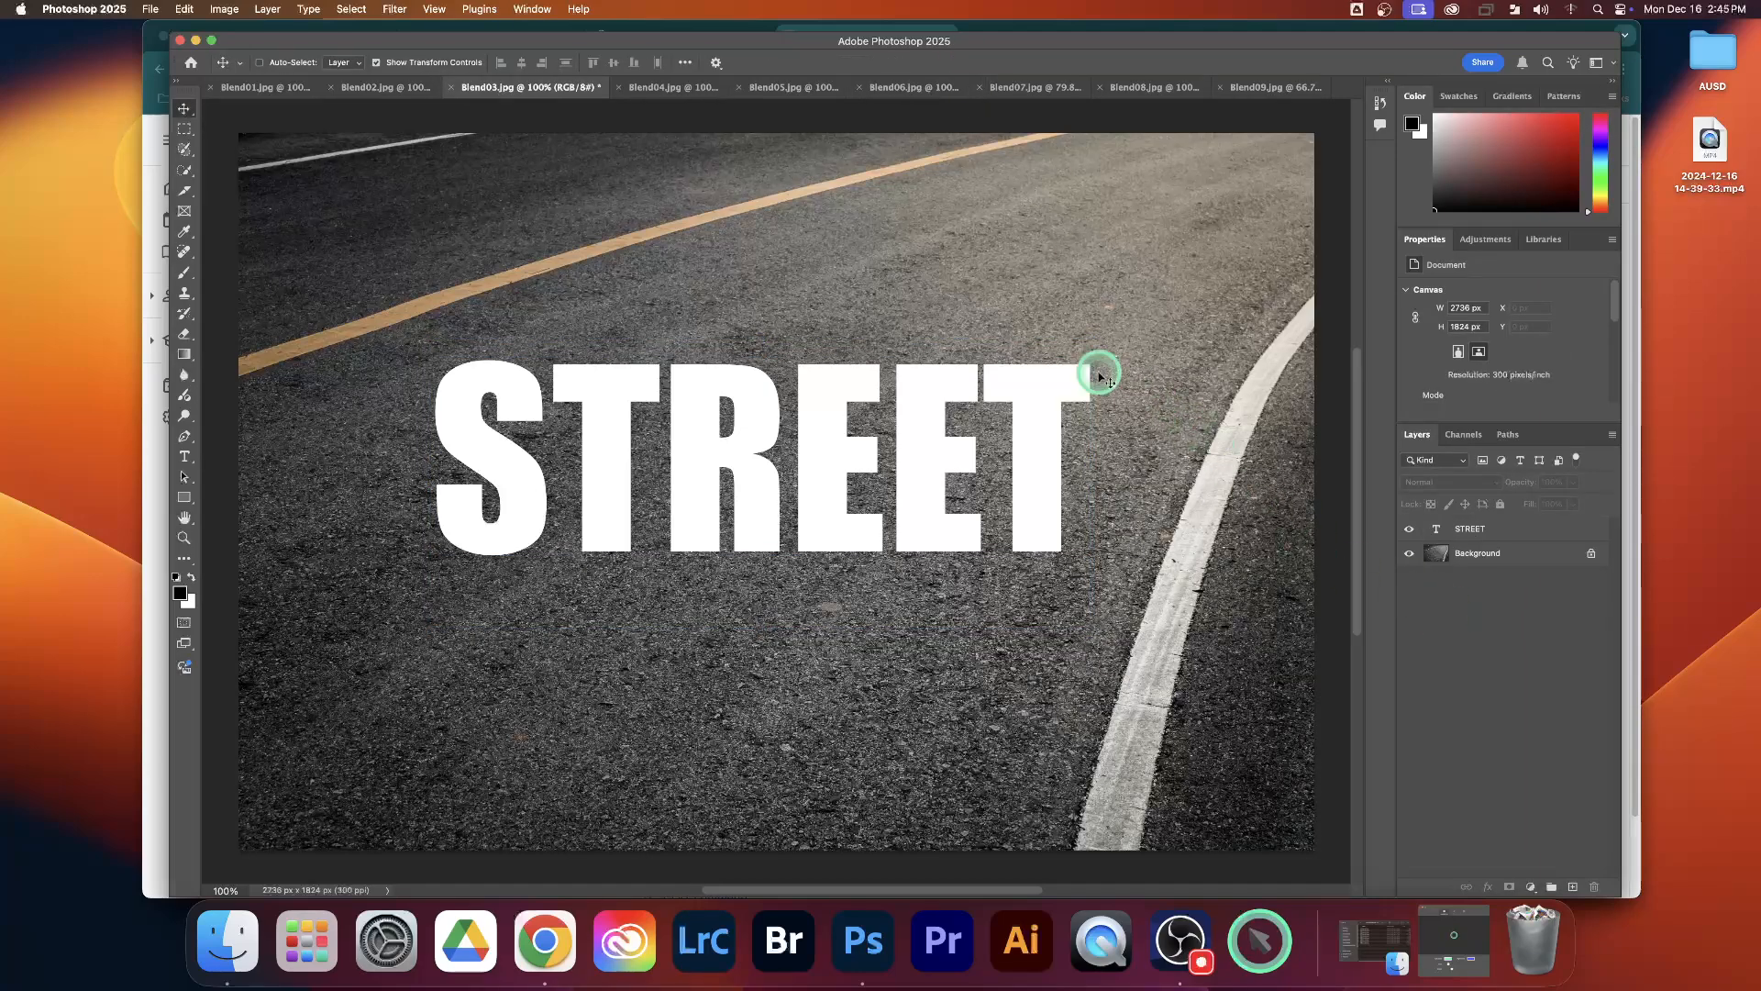
Step: Compare the blended lettering in Blend01.jpg and Blend02.jpg, and return to Blend03.jpg
left_click(275, 87)
left_click(438, 90)
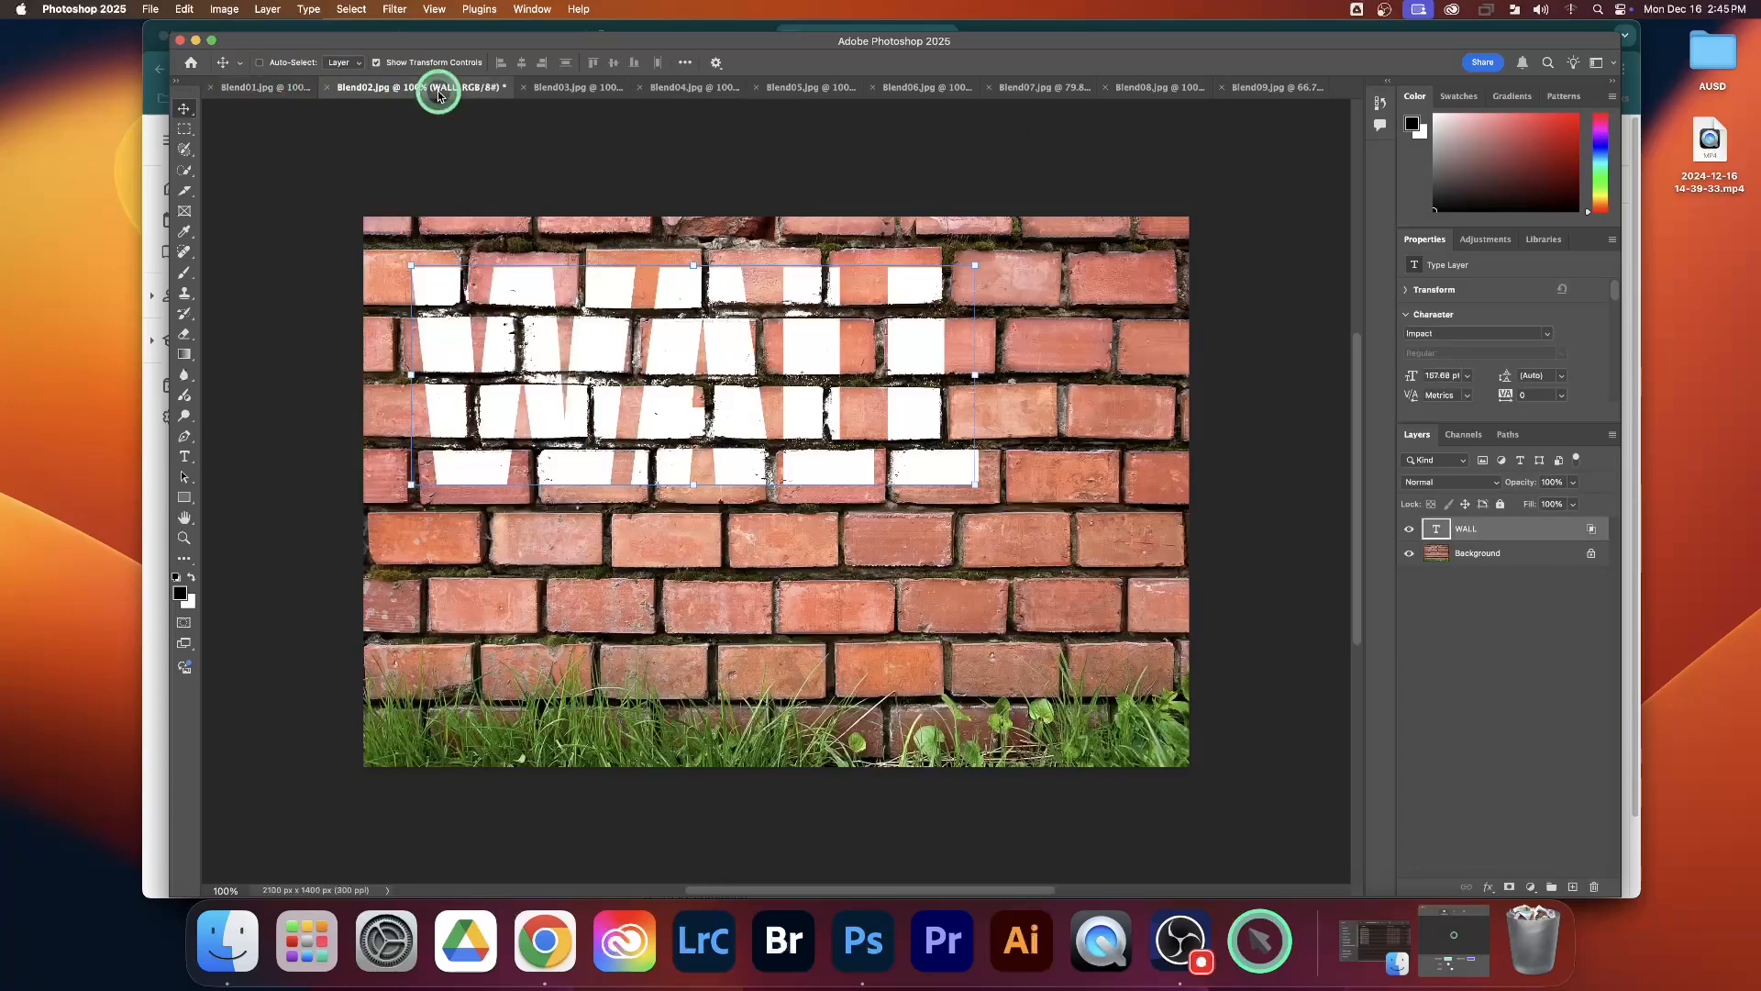
left_click(576, 90)
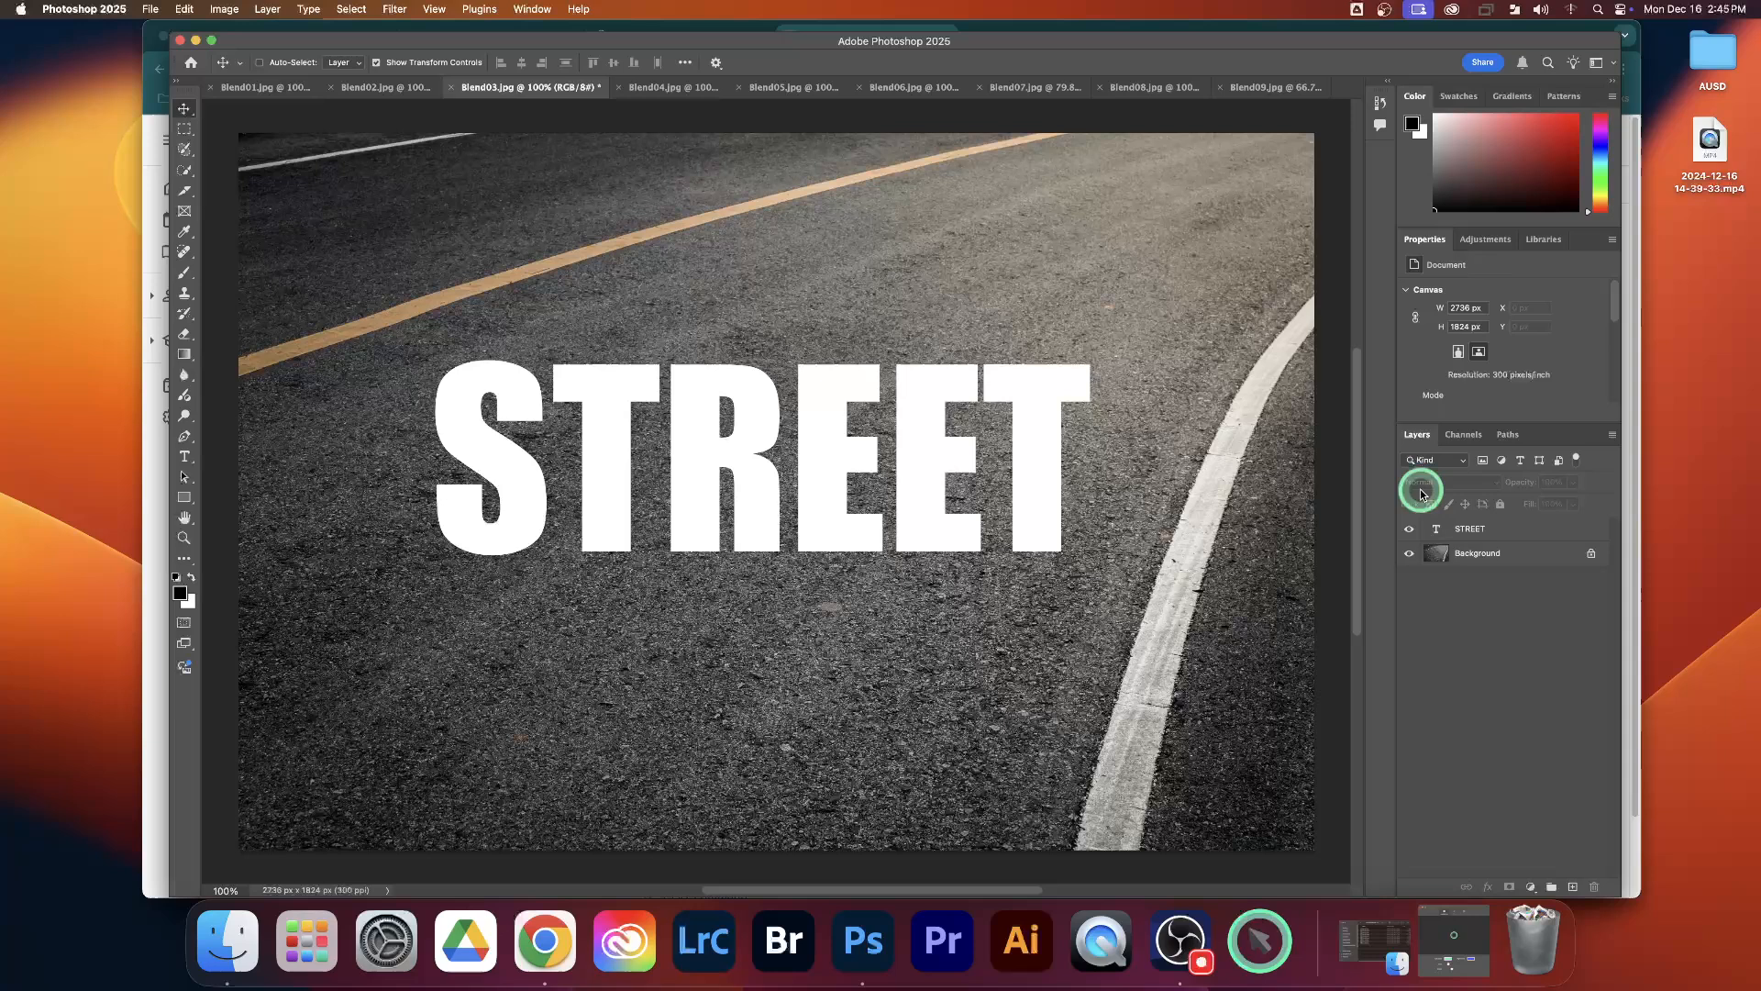
Step: Select the STREET text layer in Blend03.jpg and rasterize its type so it can be distorted
left_click(1494, 529)
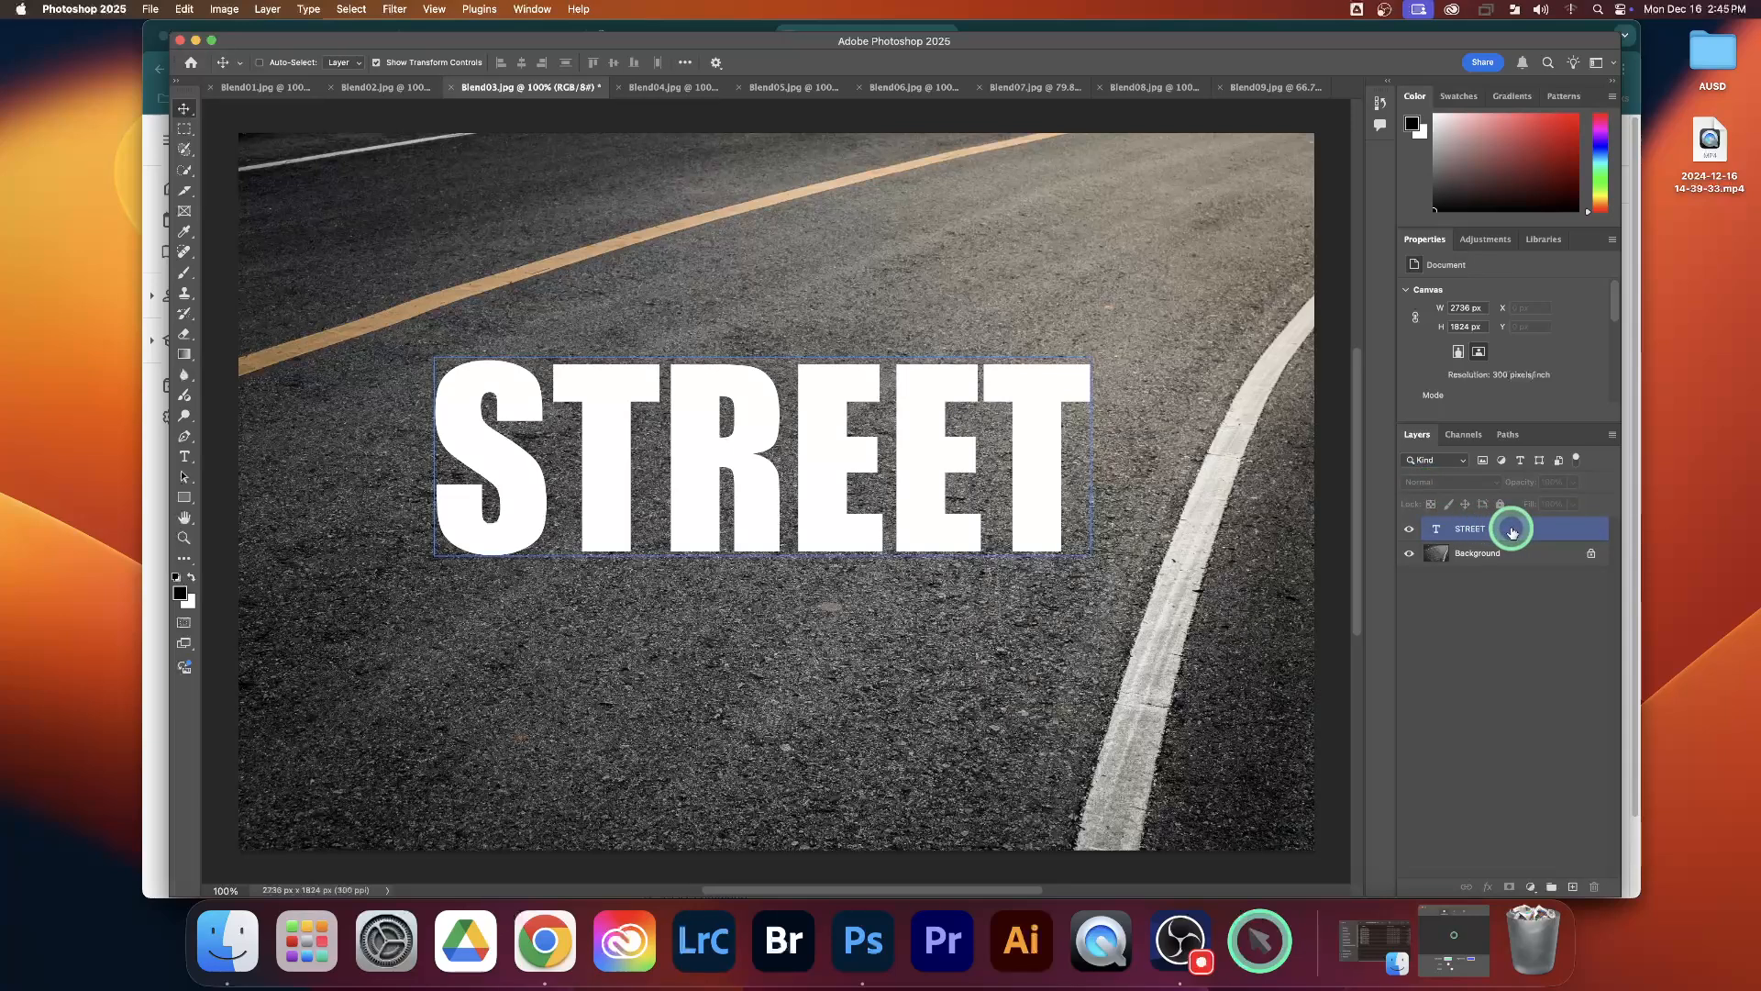
left_click(1511, 530)
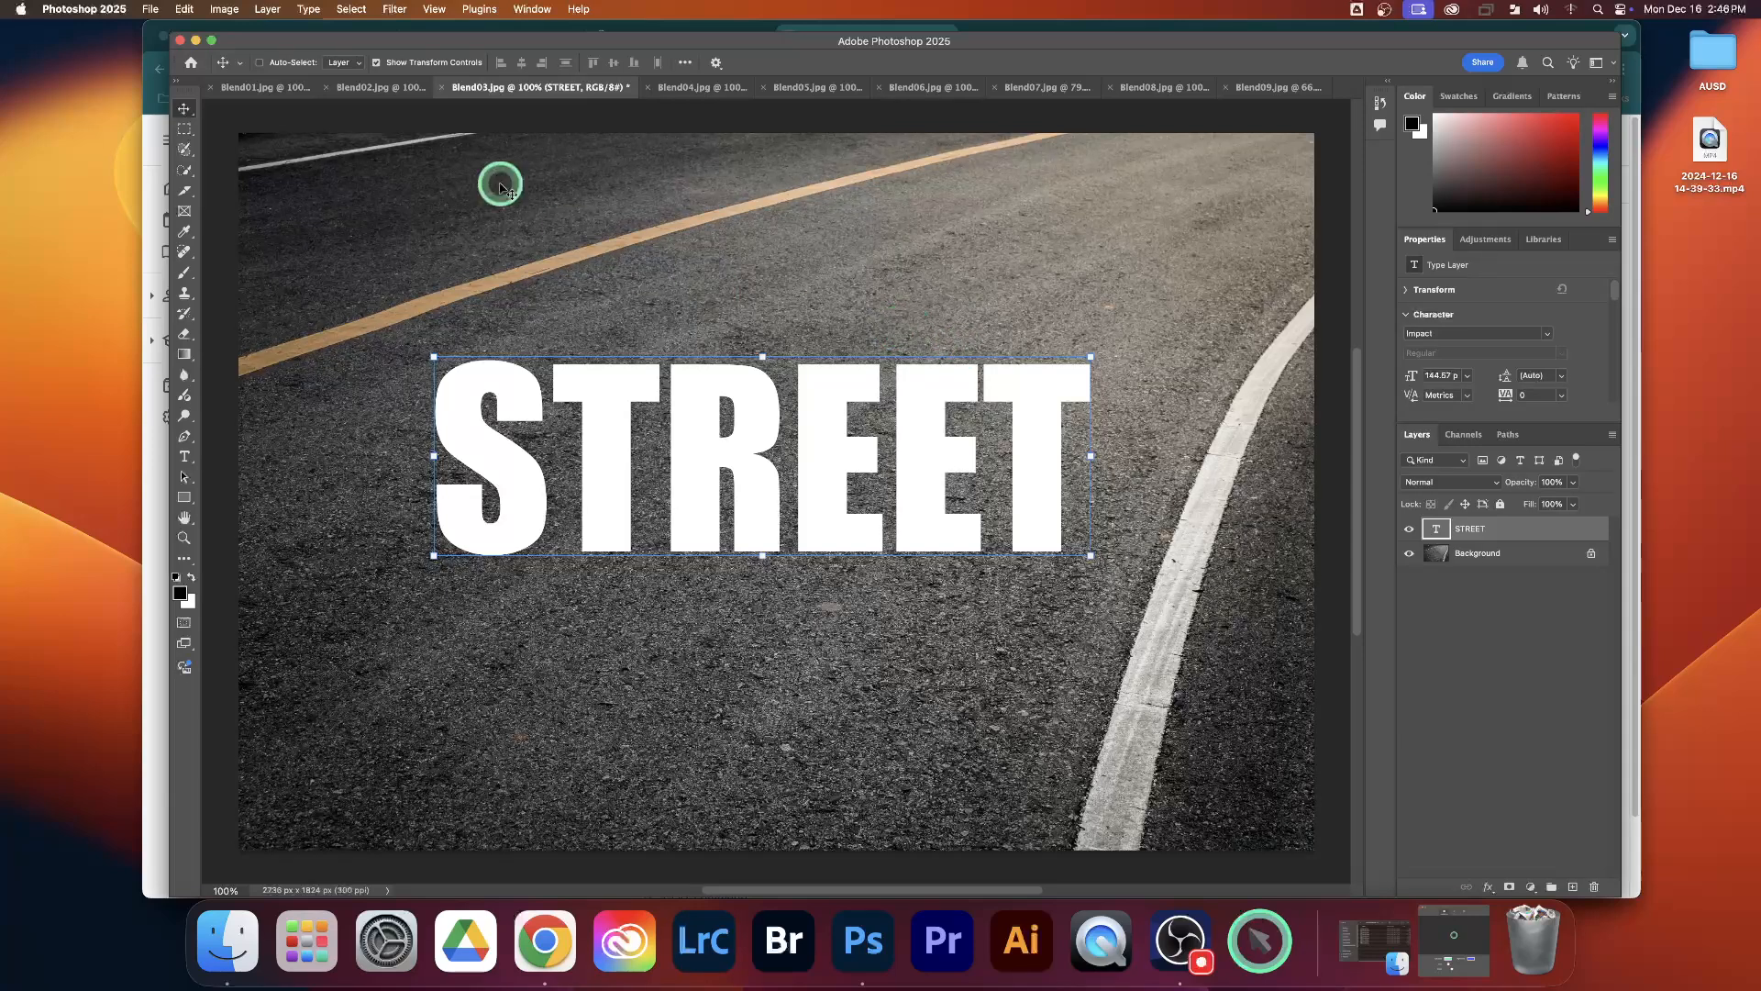
left_click(185, 10)
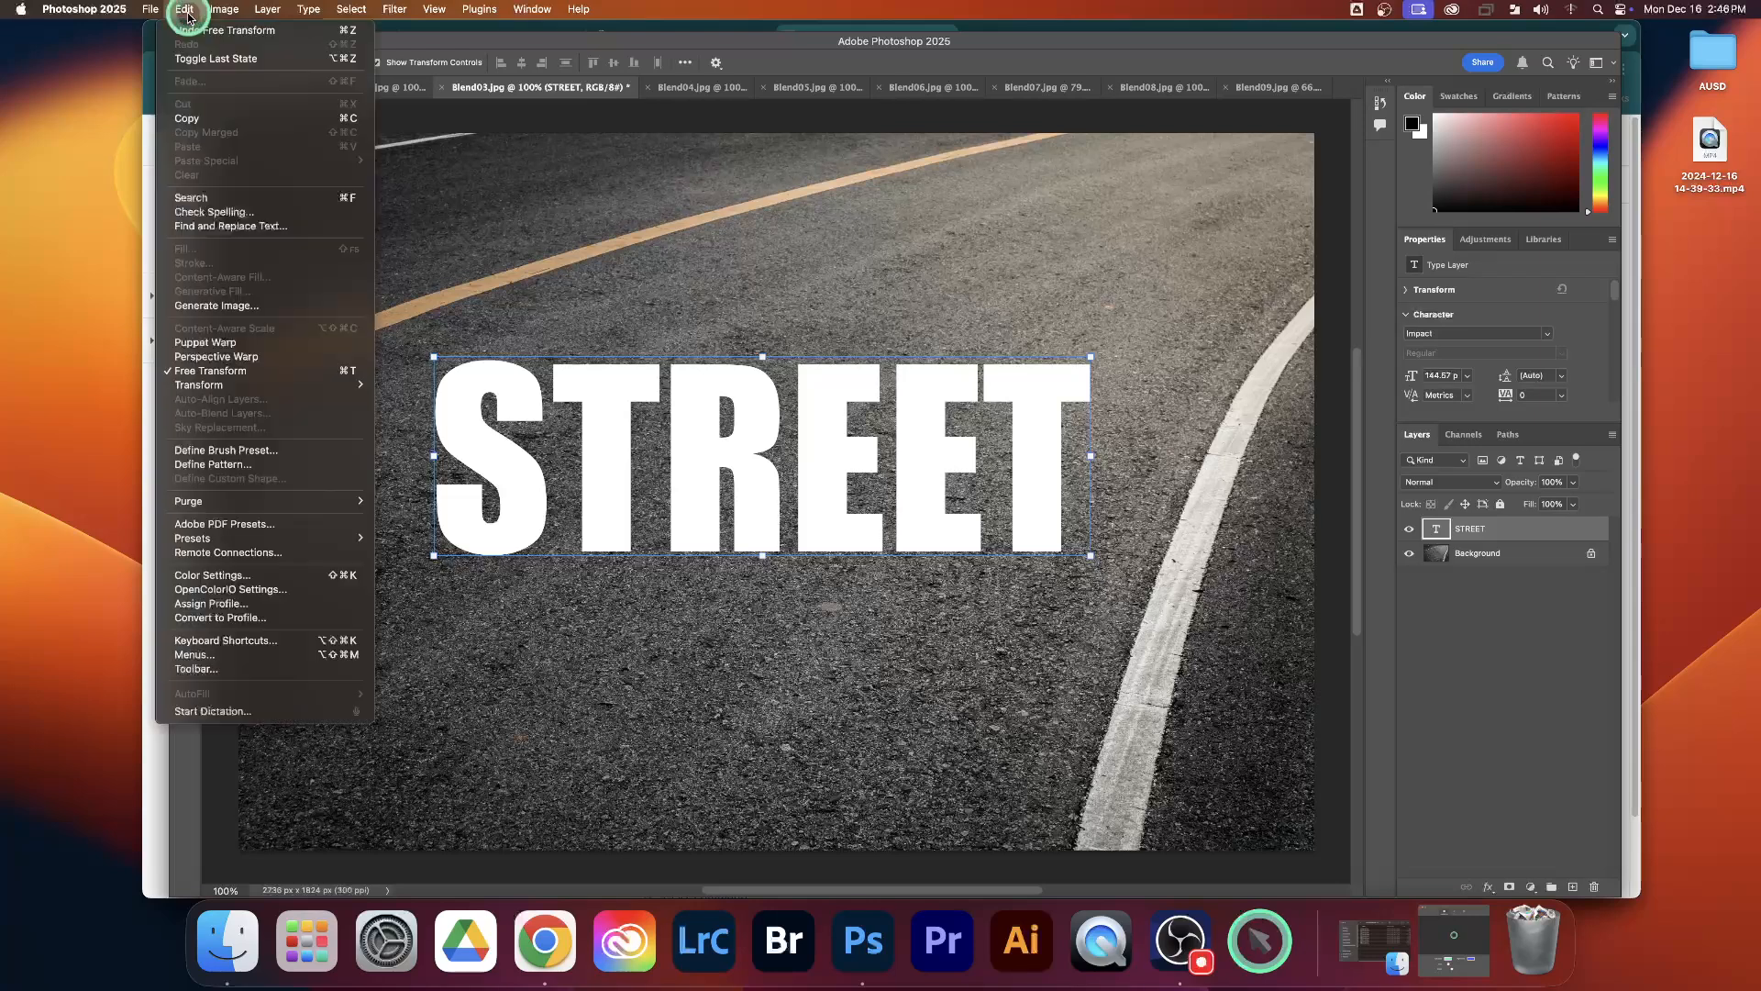
mouse_move(247, 394)
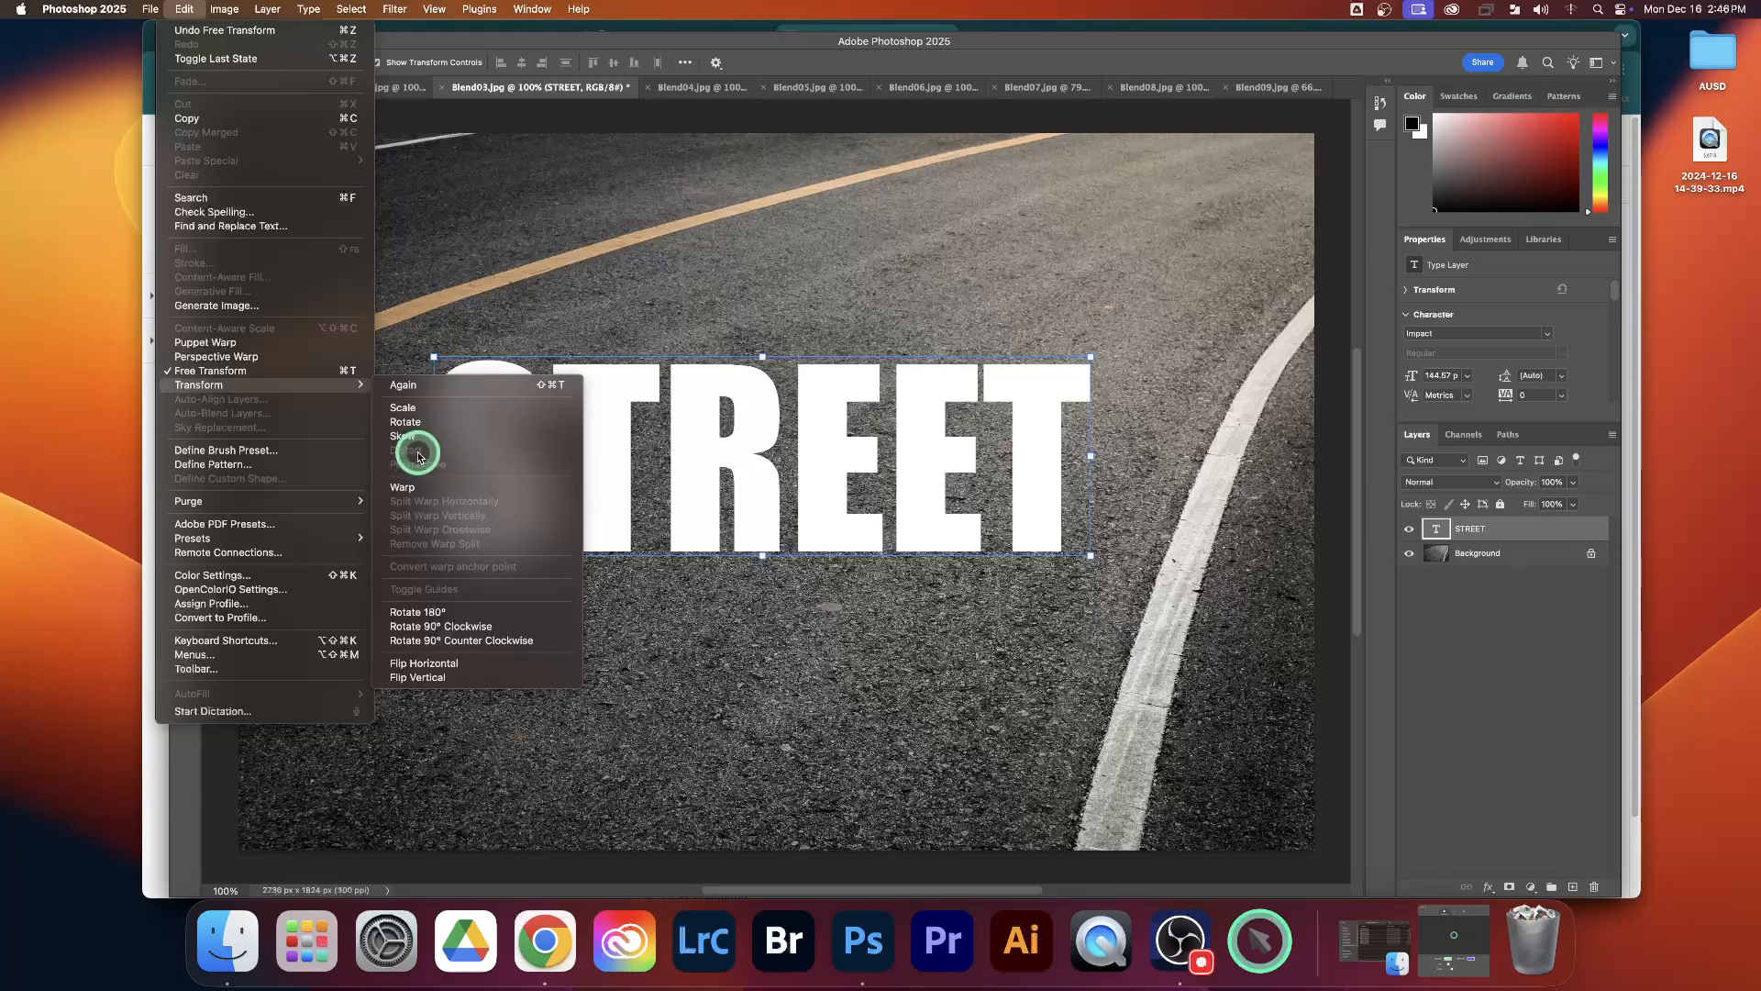
left_click(1460, 609)
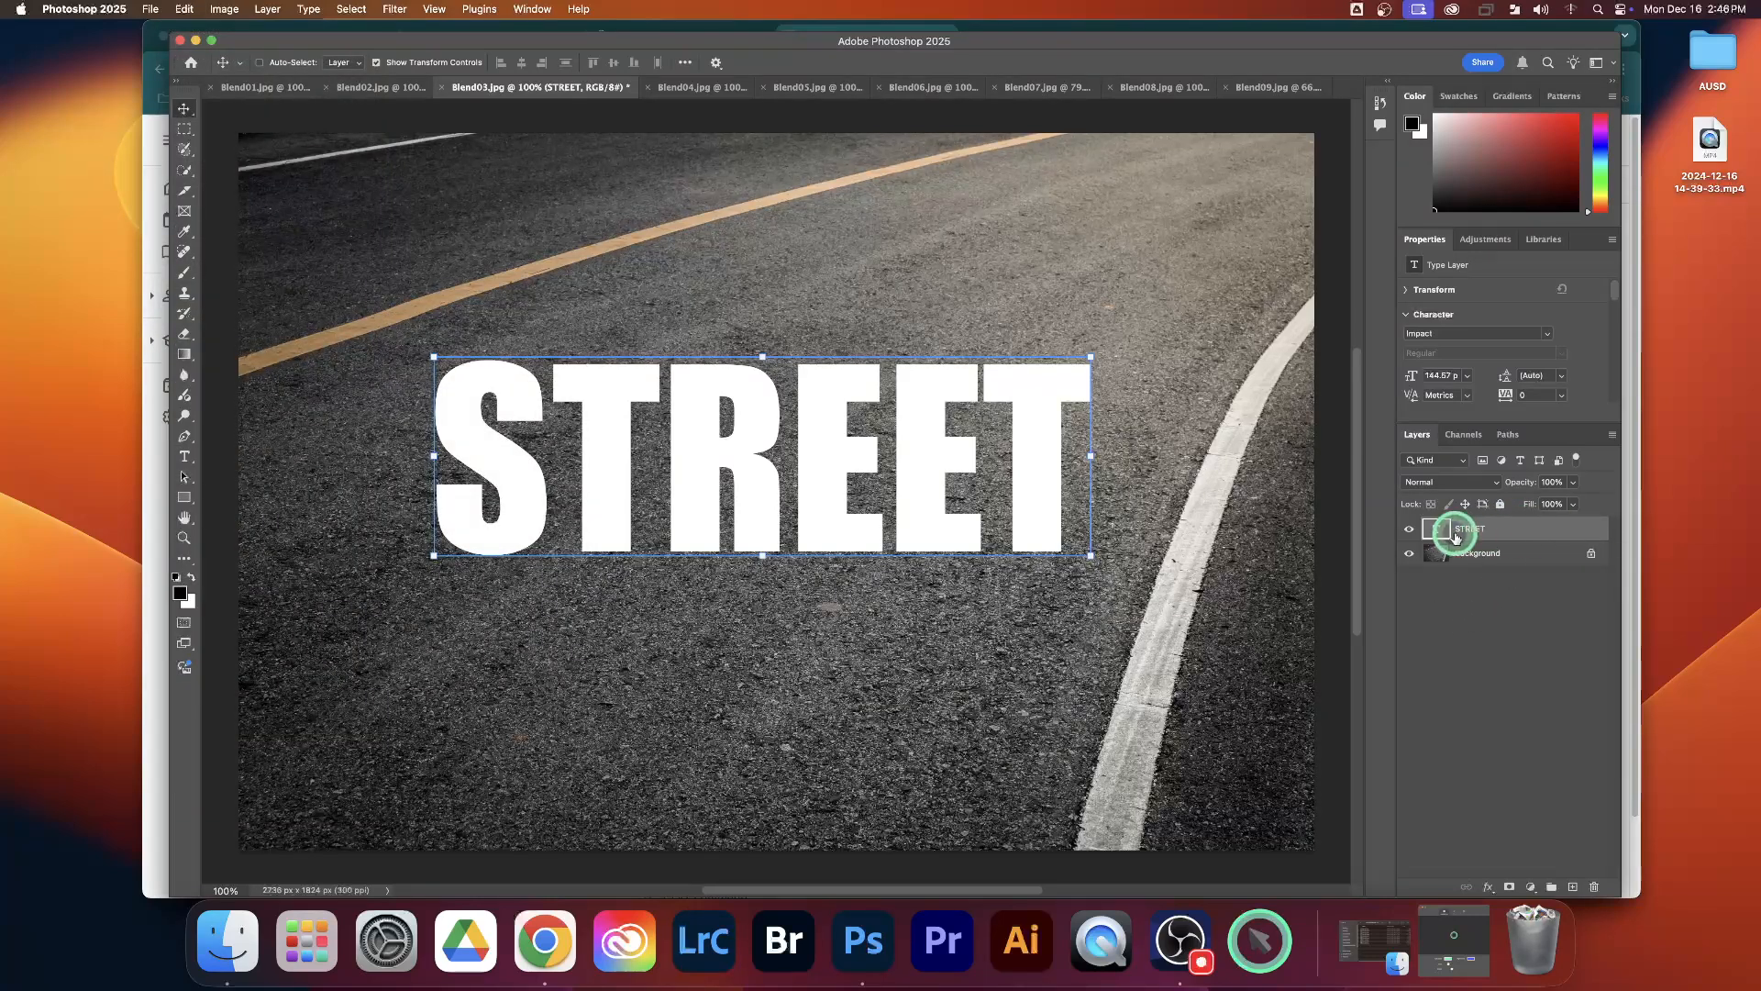
right_click(1553, 531)
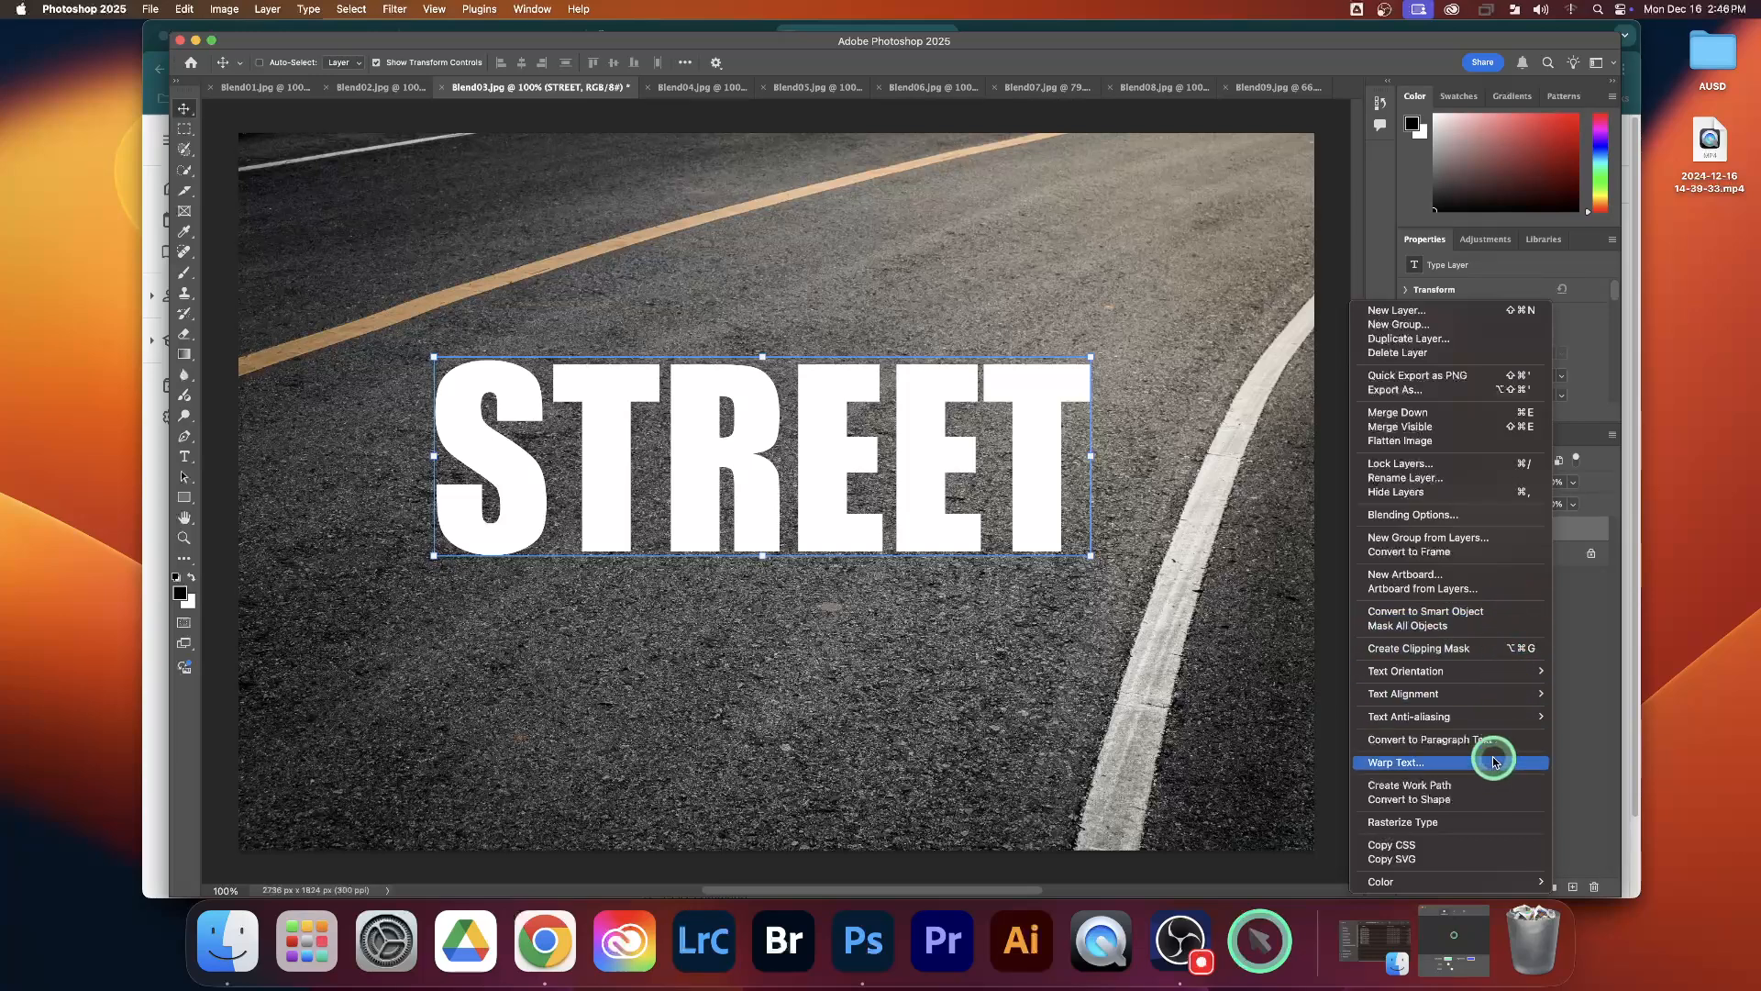
left_click(1489, 822)
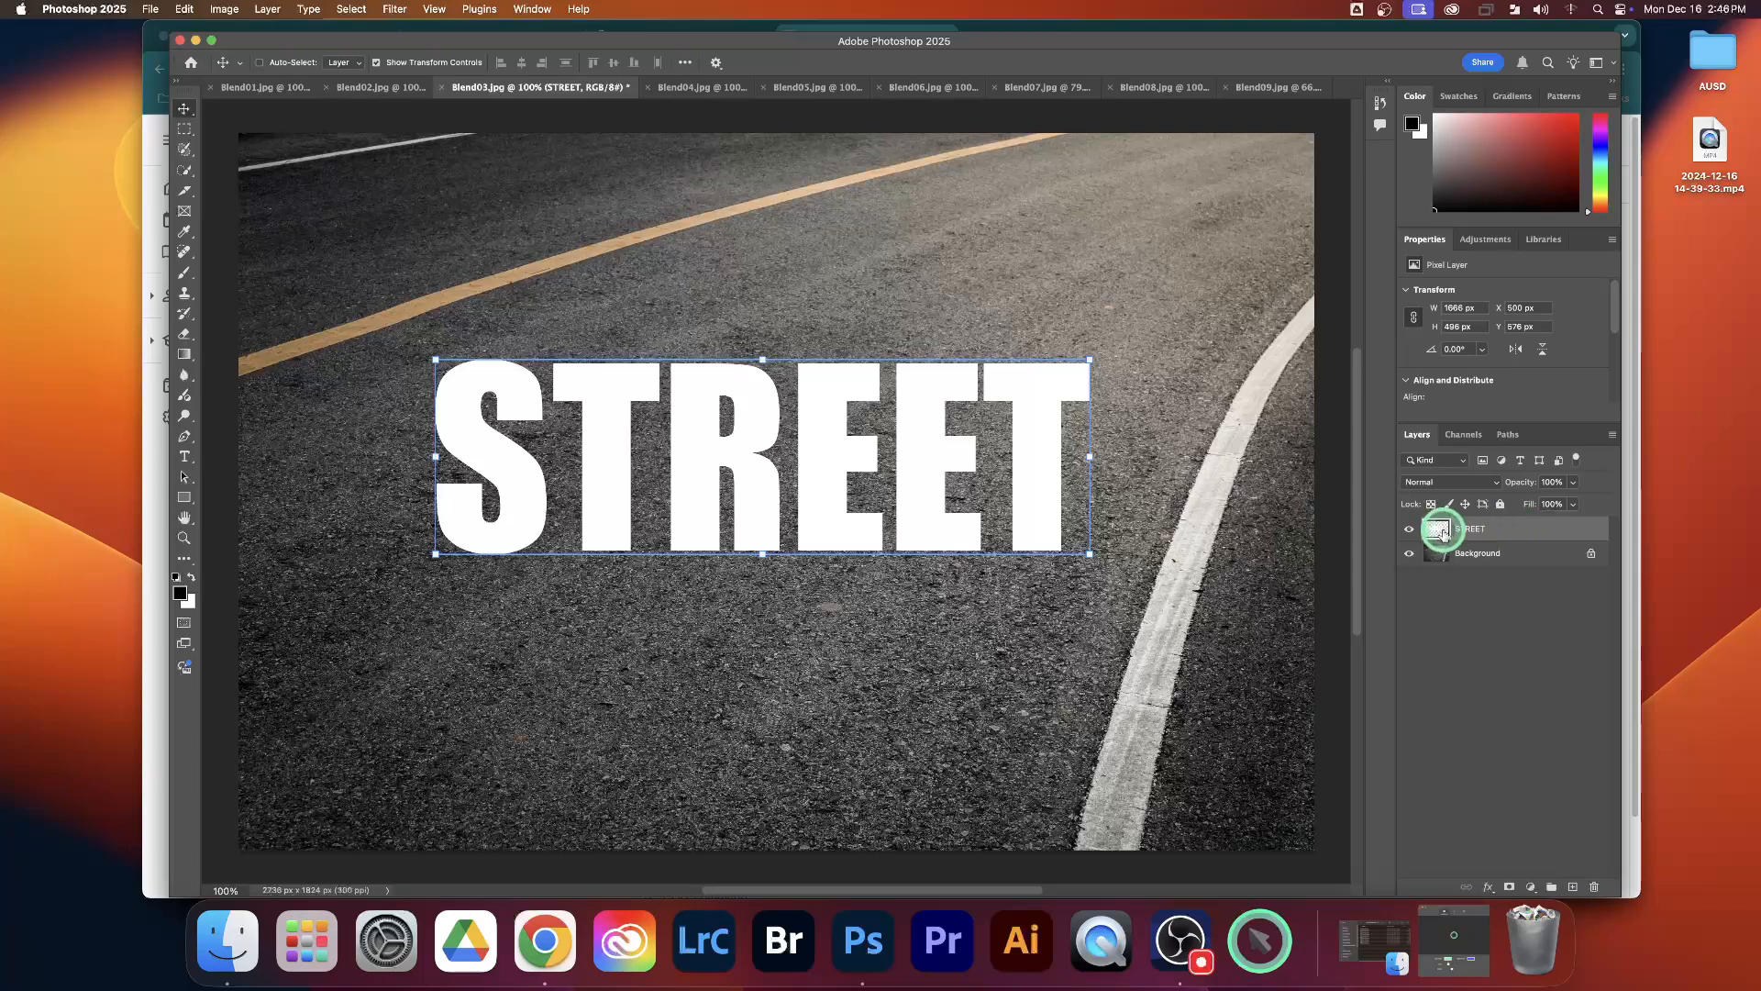
Step: Distort the rasterized STREET lettering into perspective on the asphalt, drawing its far end inward and stretching the near end downward
left_click(186, 9)
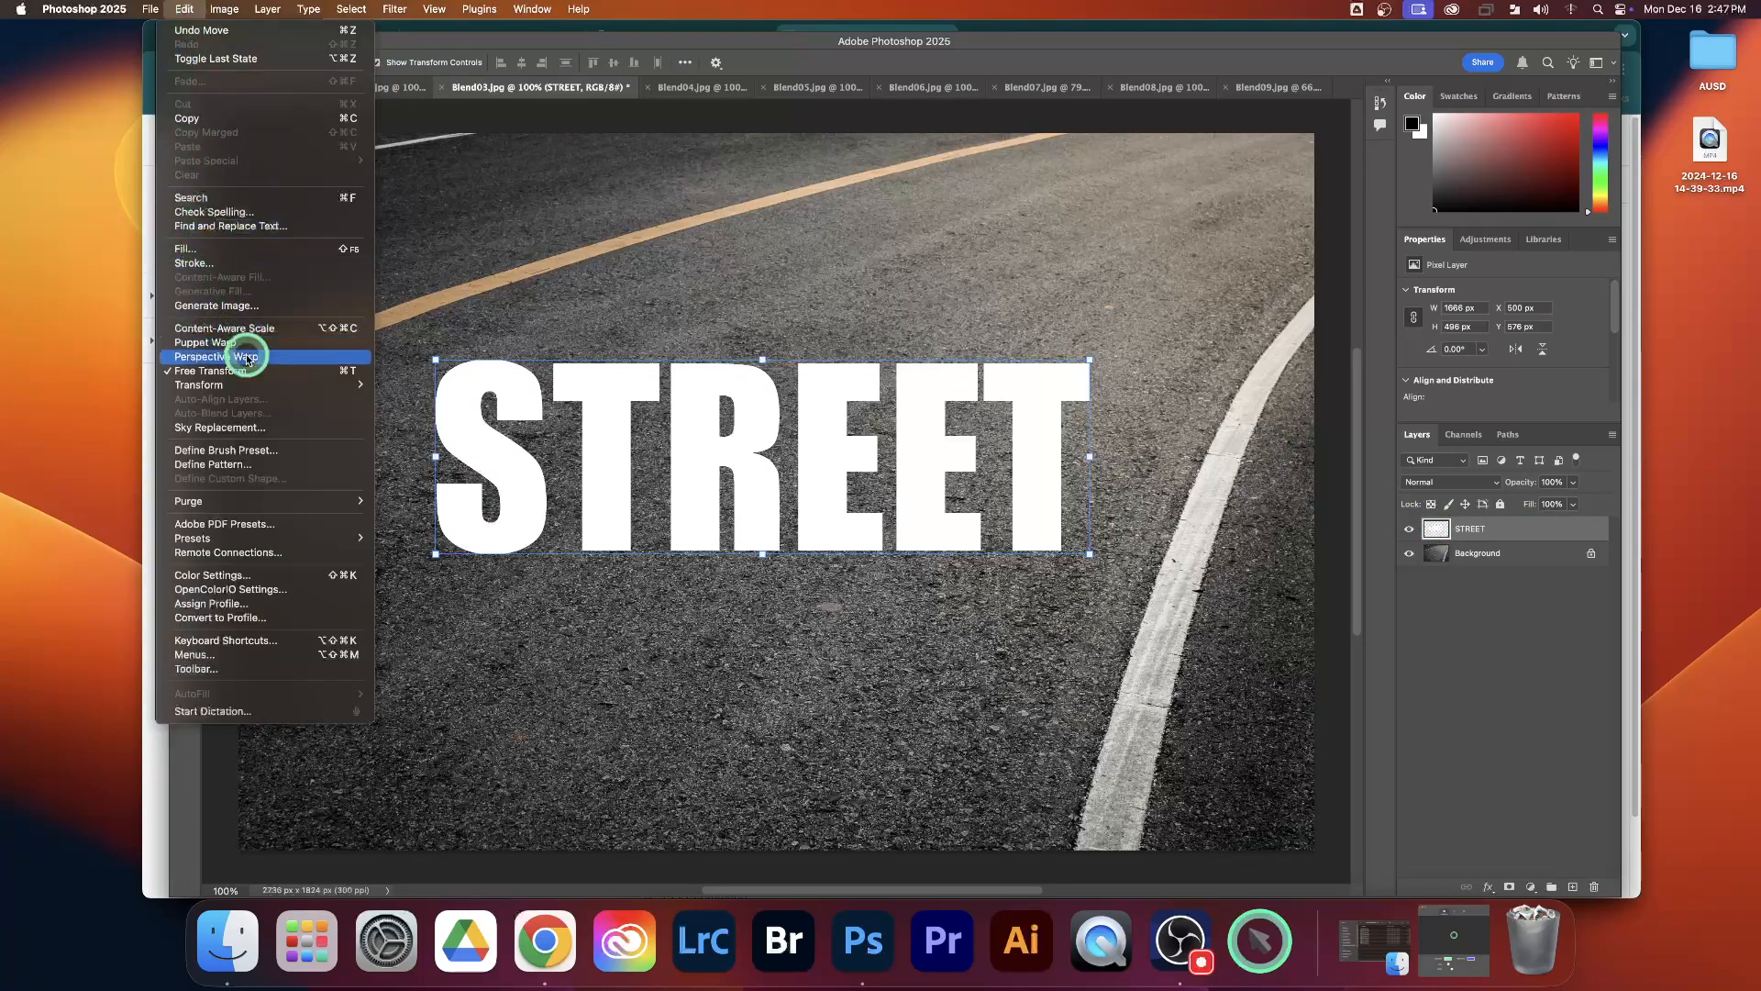
mouse_move(301, 392)
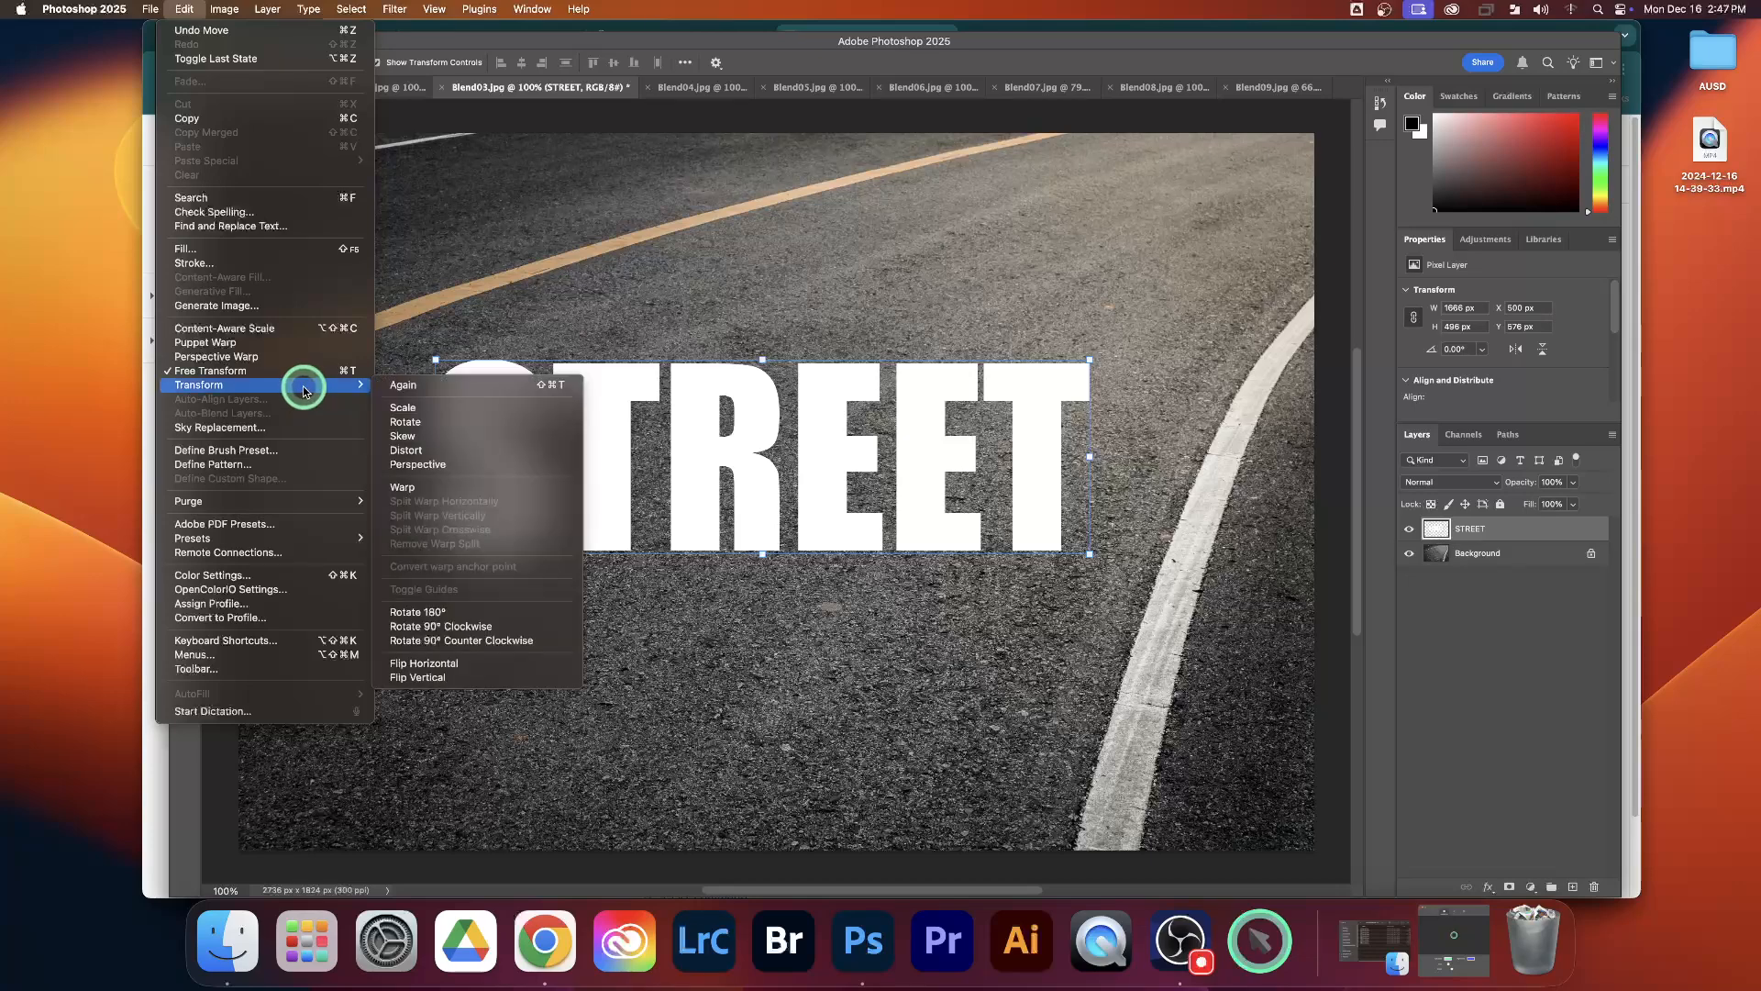
left_click(447, 451)
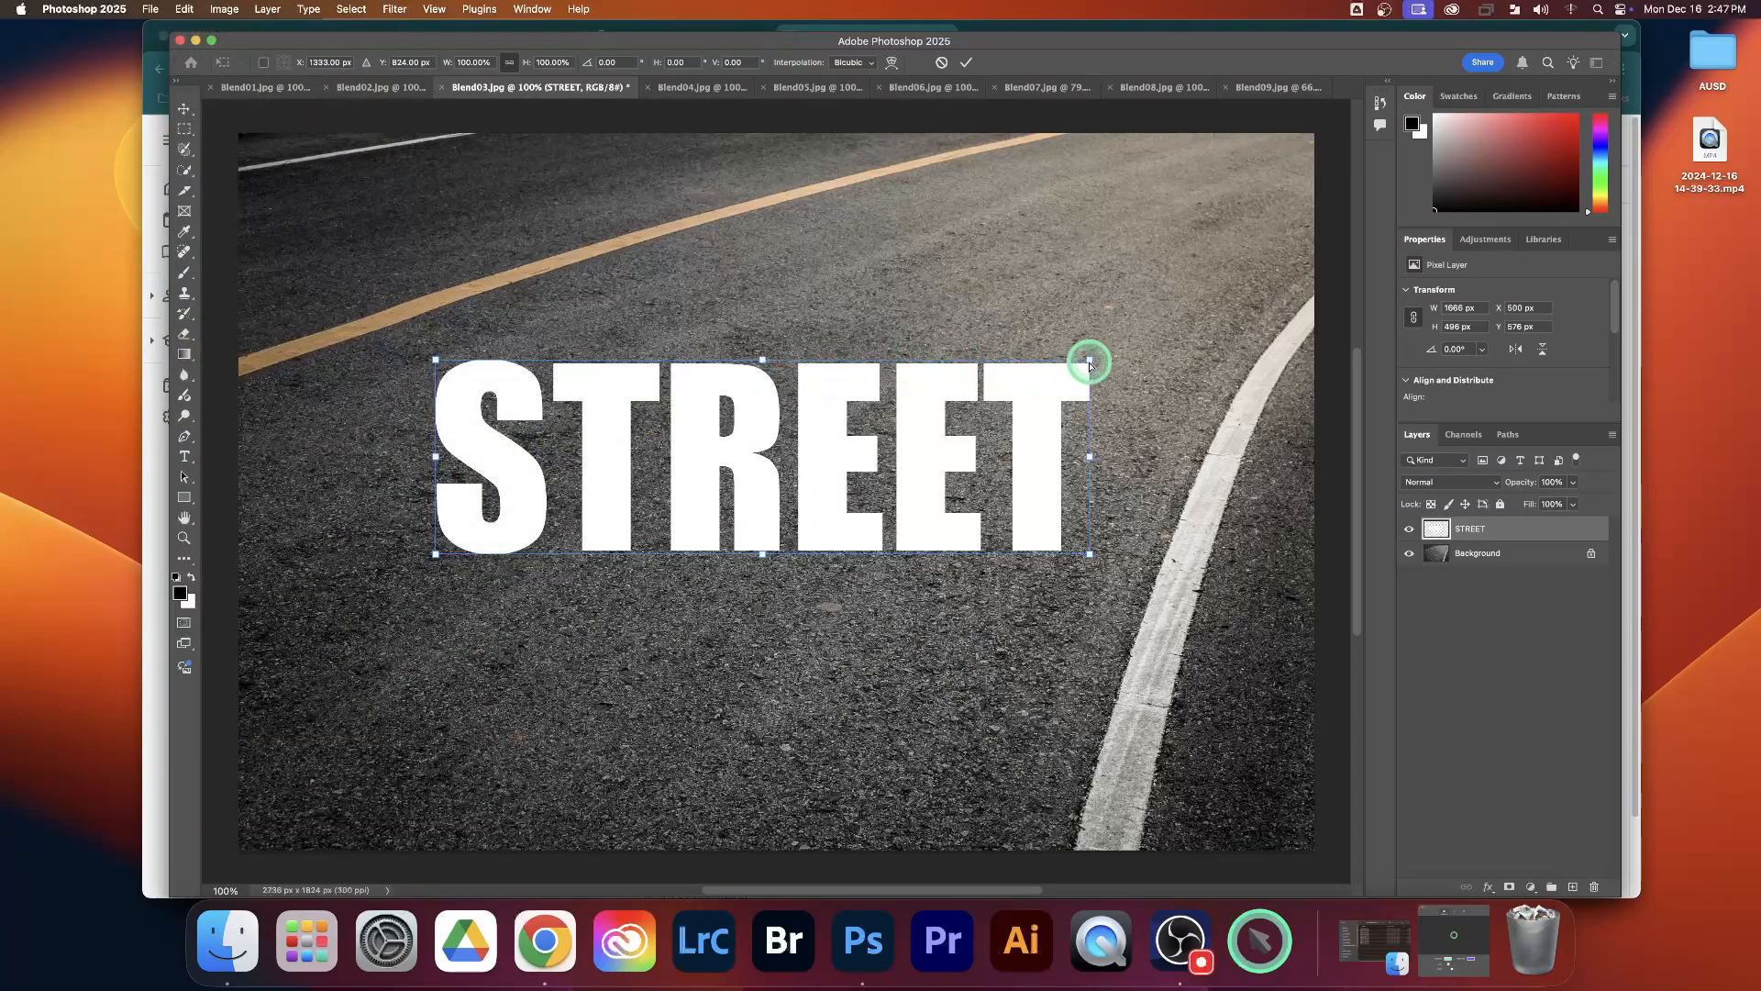
left_click_drag(1090, 363, 844, 321)
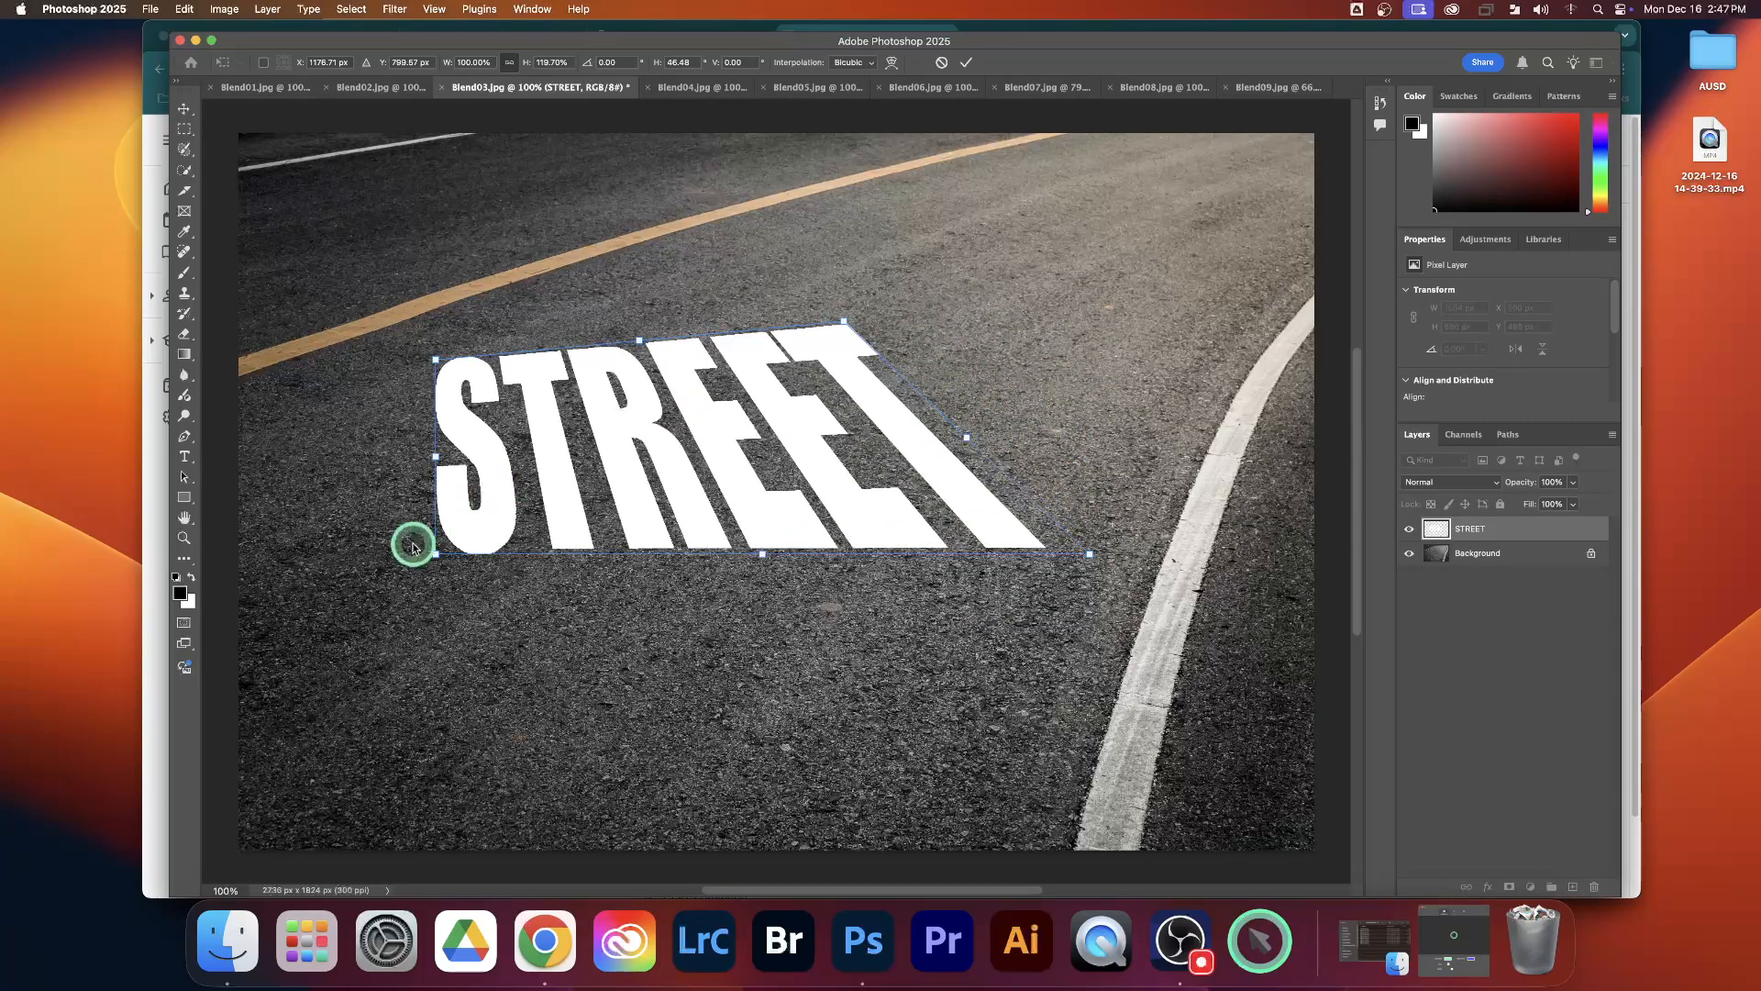
left_click_drag(435, 554, 447, 654)
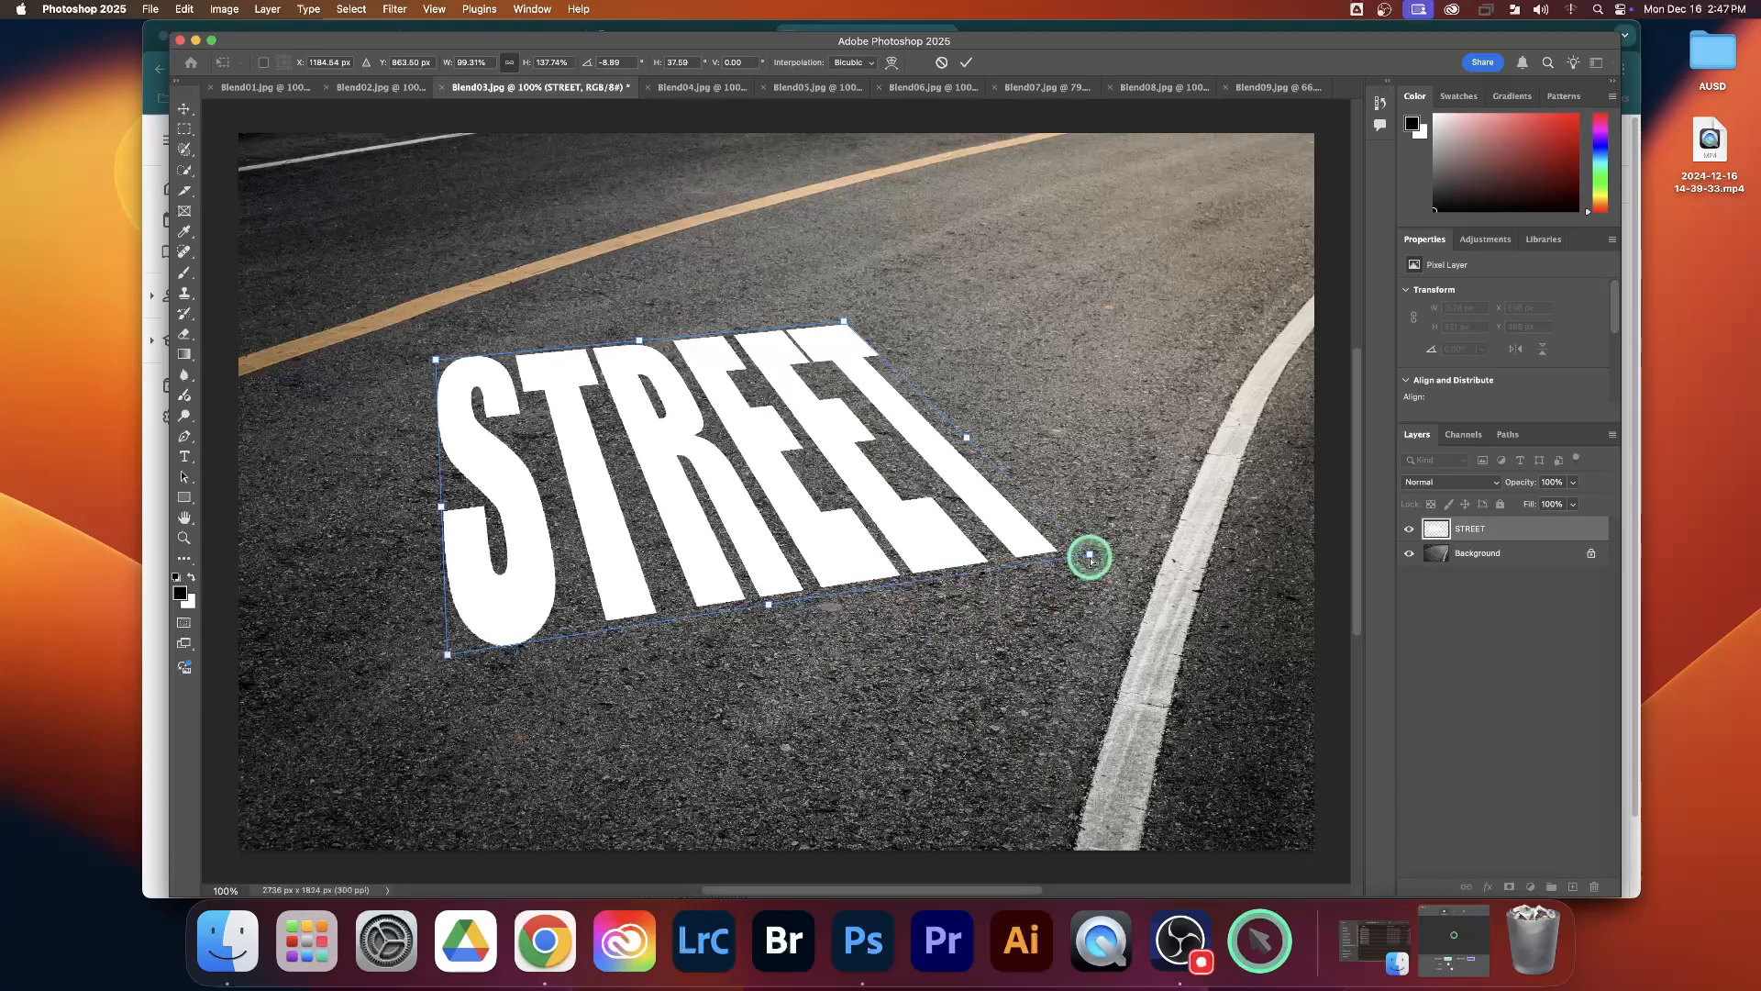
left_click_drag(1089, 554, 991, 474)
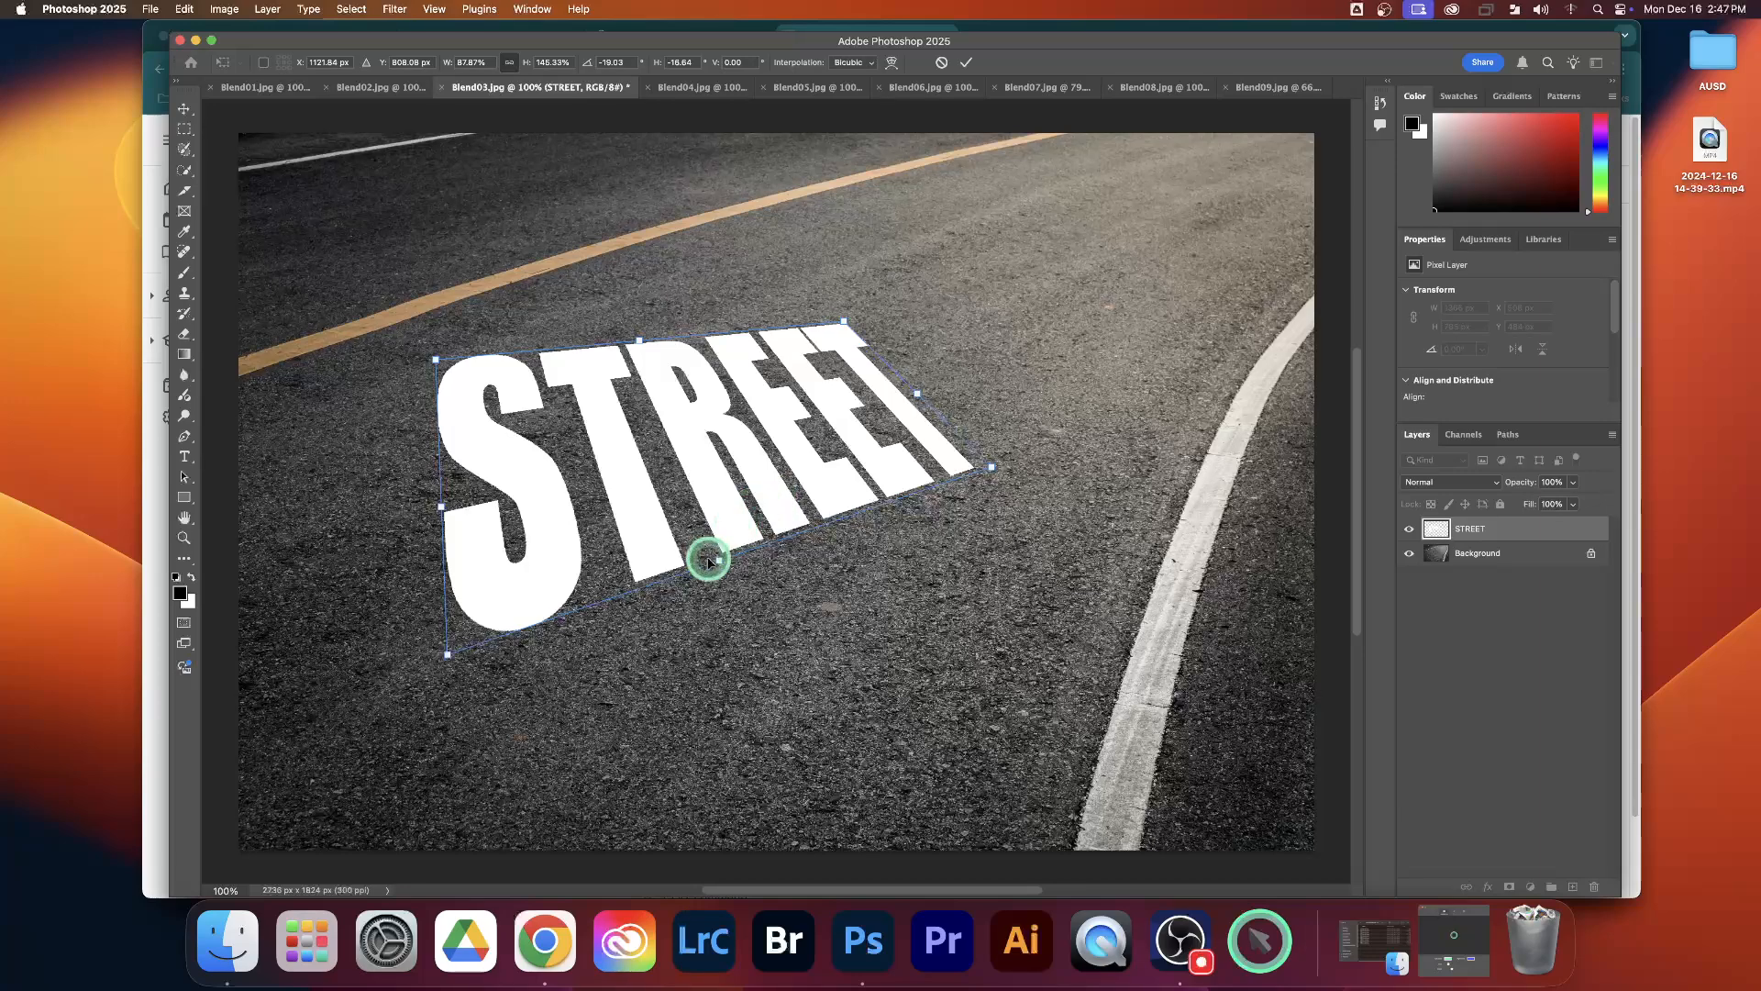
Step: Refine the STREET distortion so the word slants along the lane and narrows toward the far end, commit it, and nudge it slightly
left_click_drag(720, 560, 718, 516)
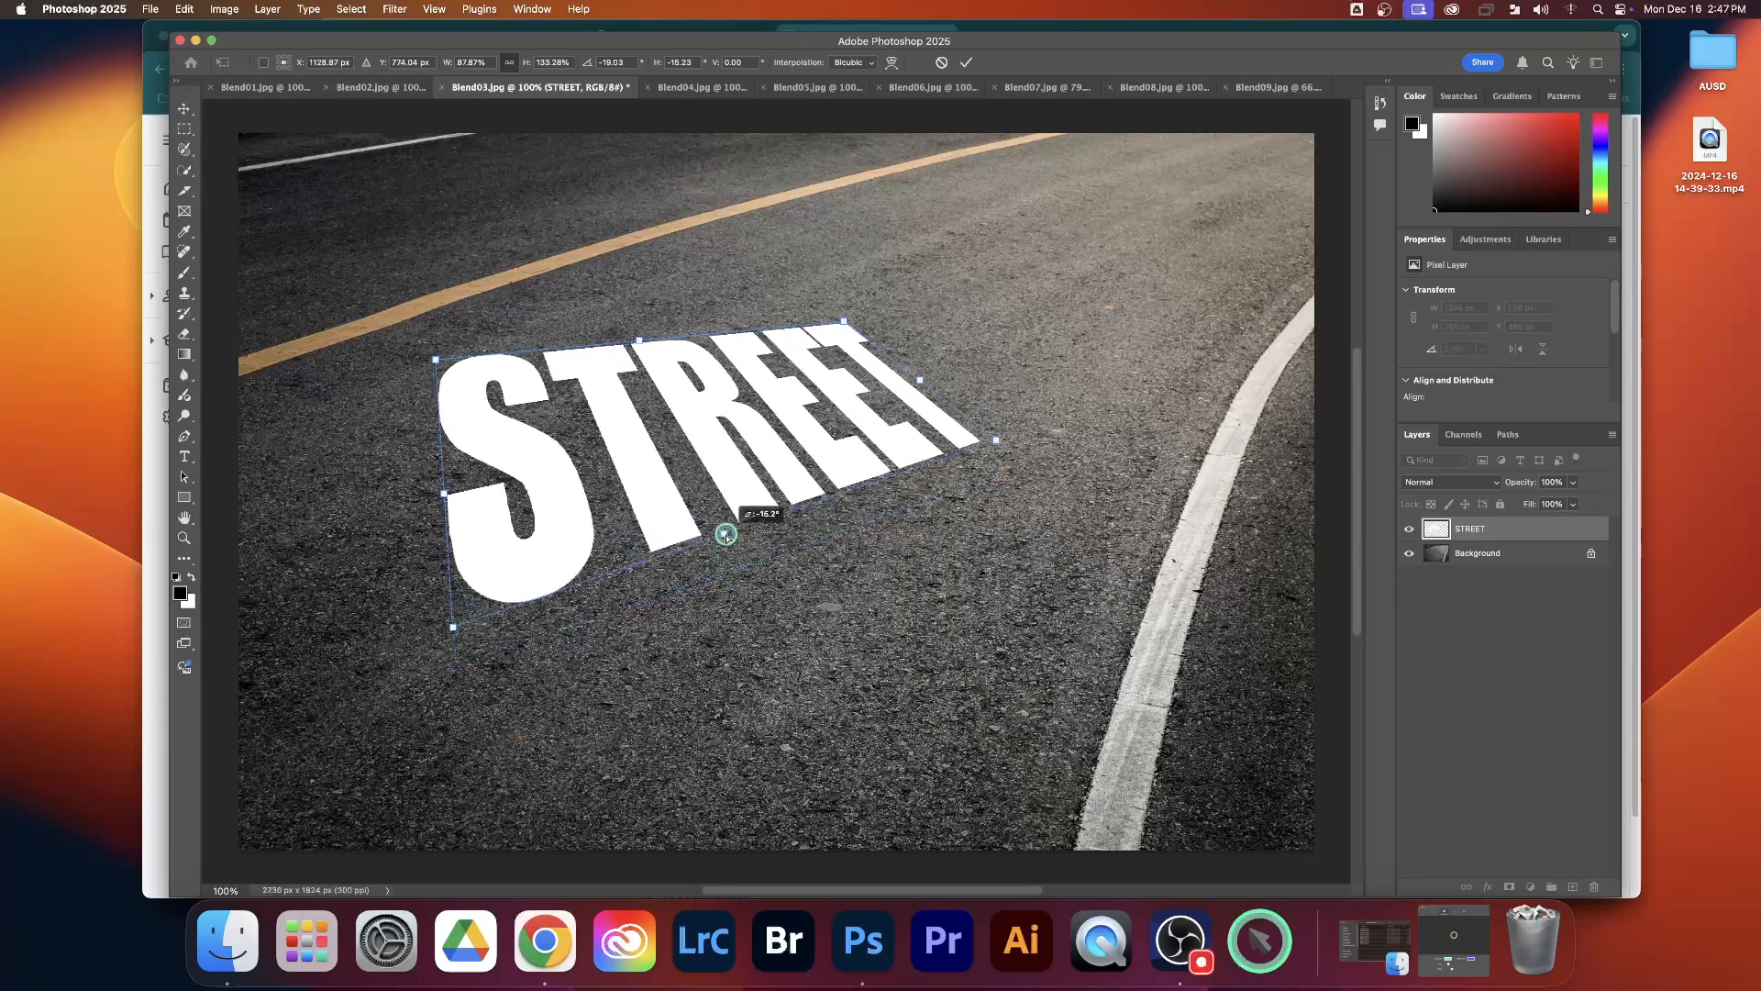
left_click_drag(461, 629, 499, 702)
left_click_drag(451, 359, 499, 465)
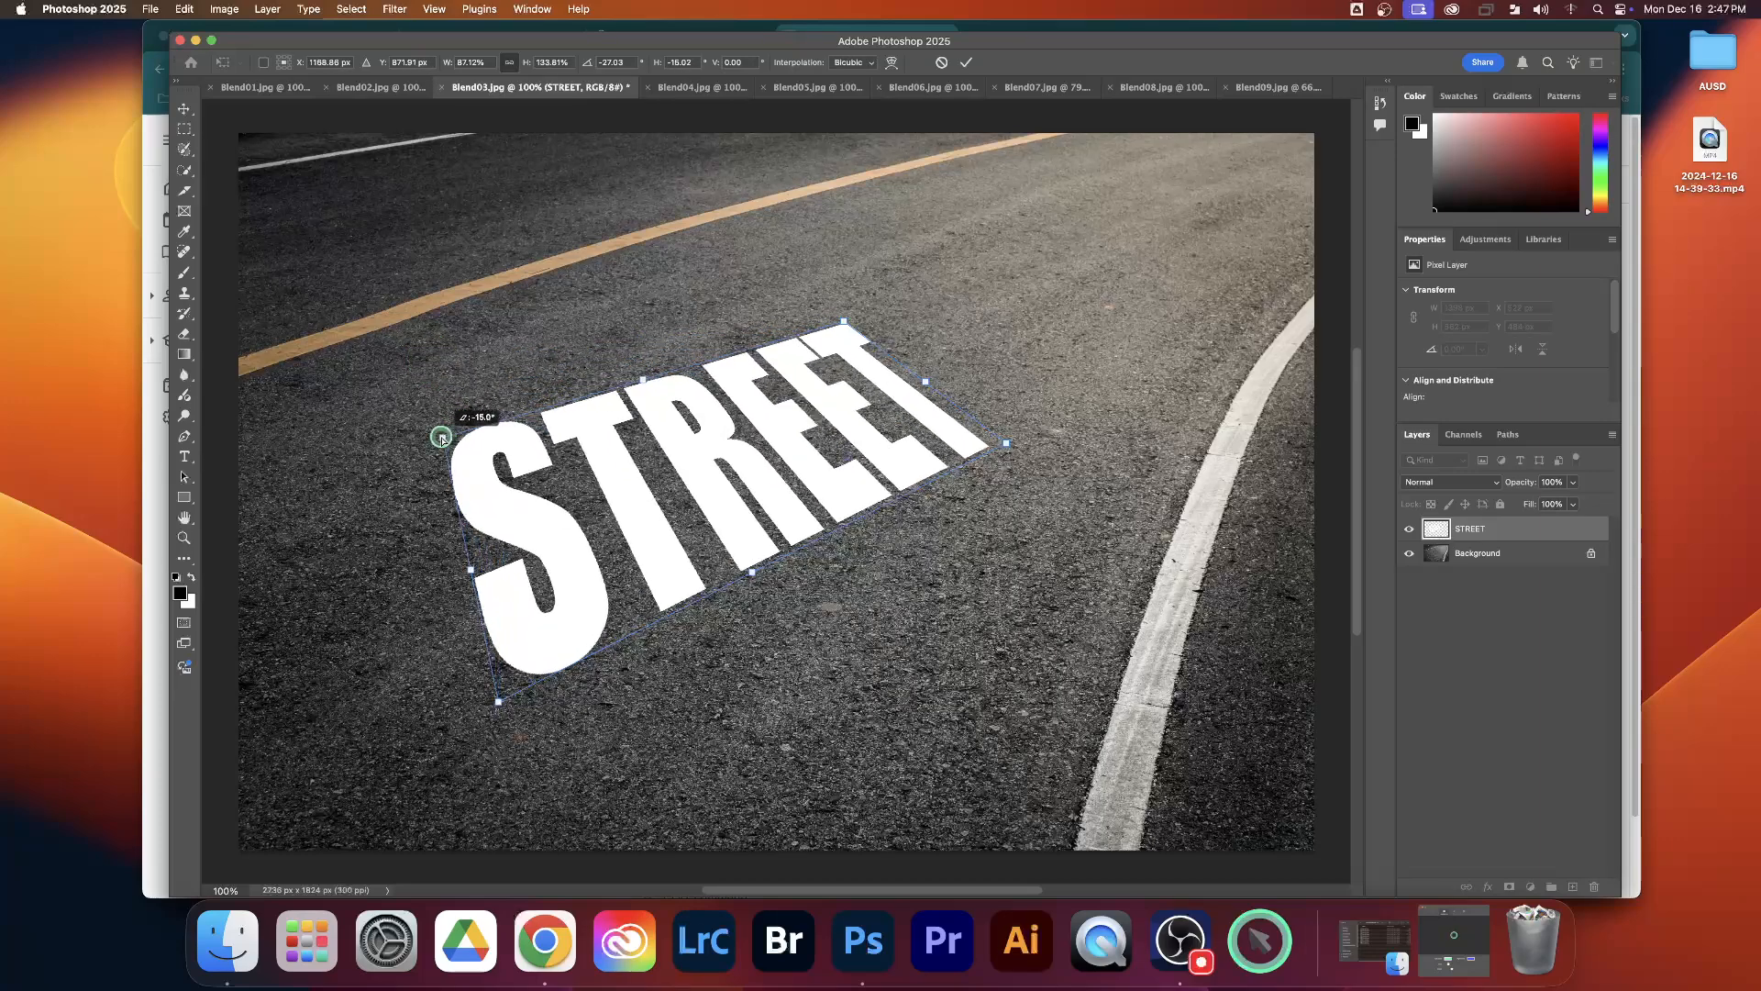
left_click_drag(844, 323, 778, 316)
left_click_drag(1006, 445, 944, 387)
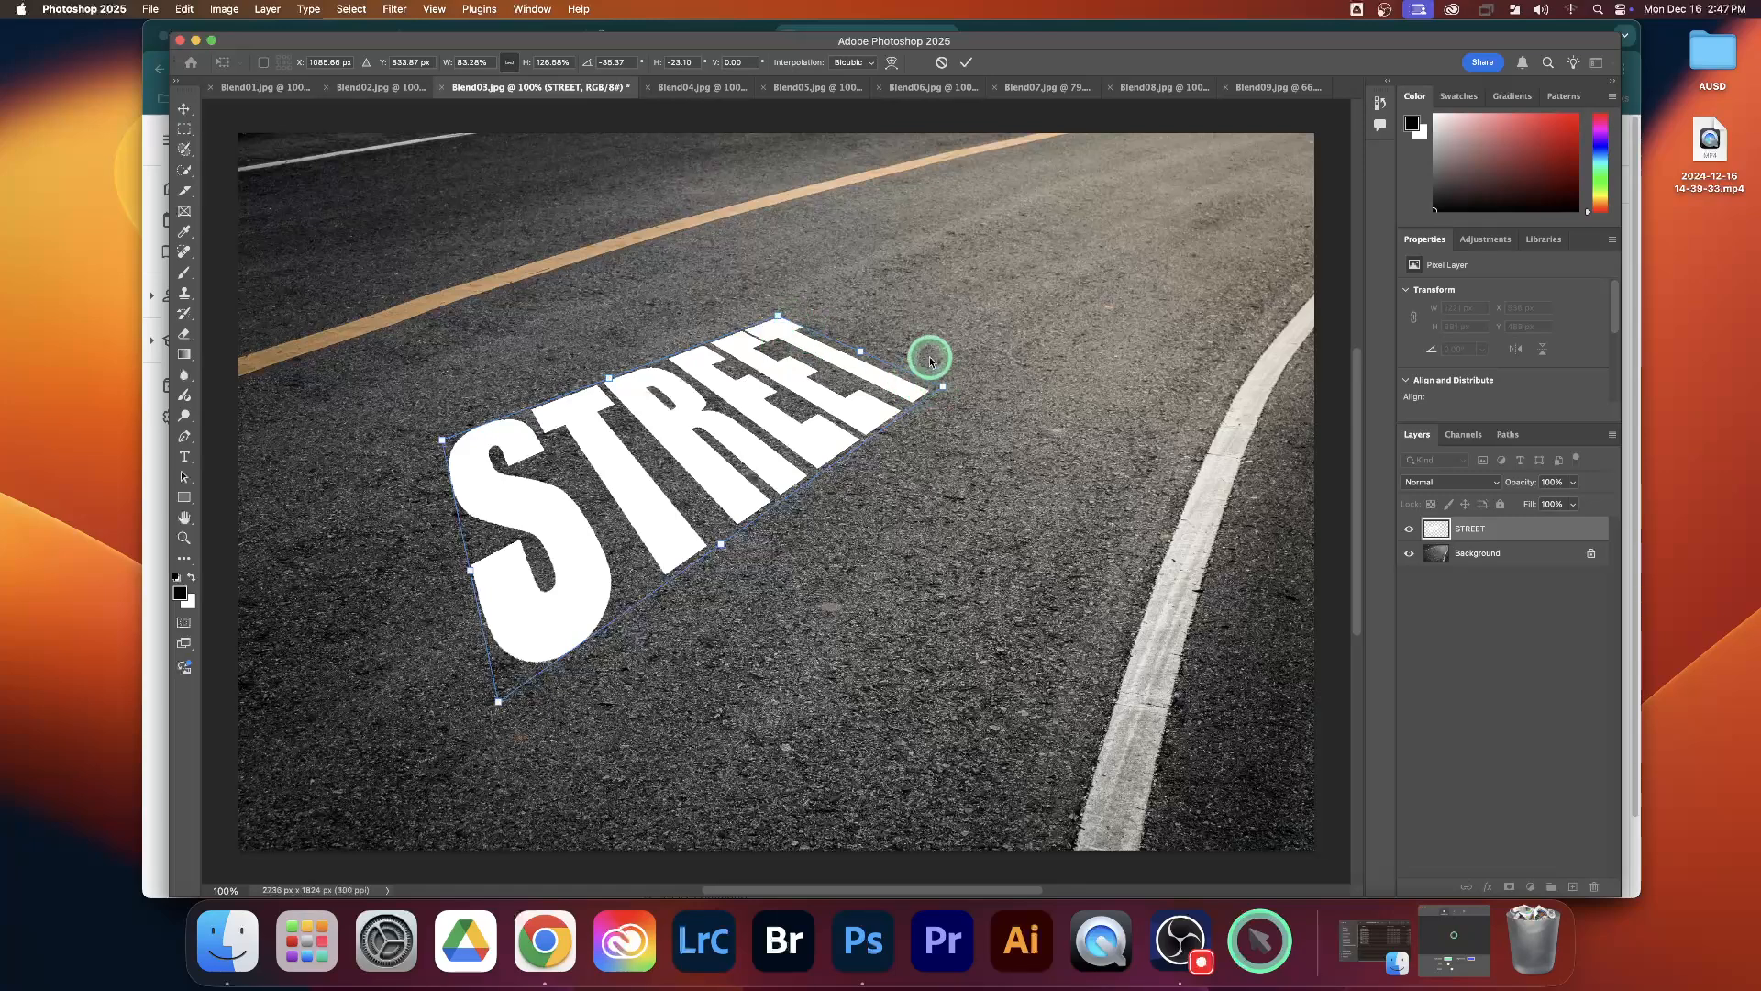
left_click(967, 64)
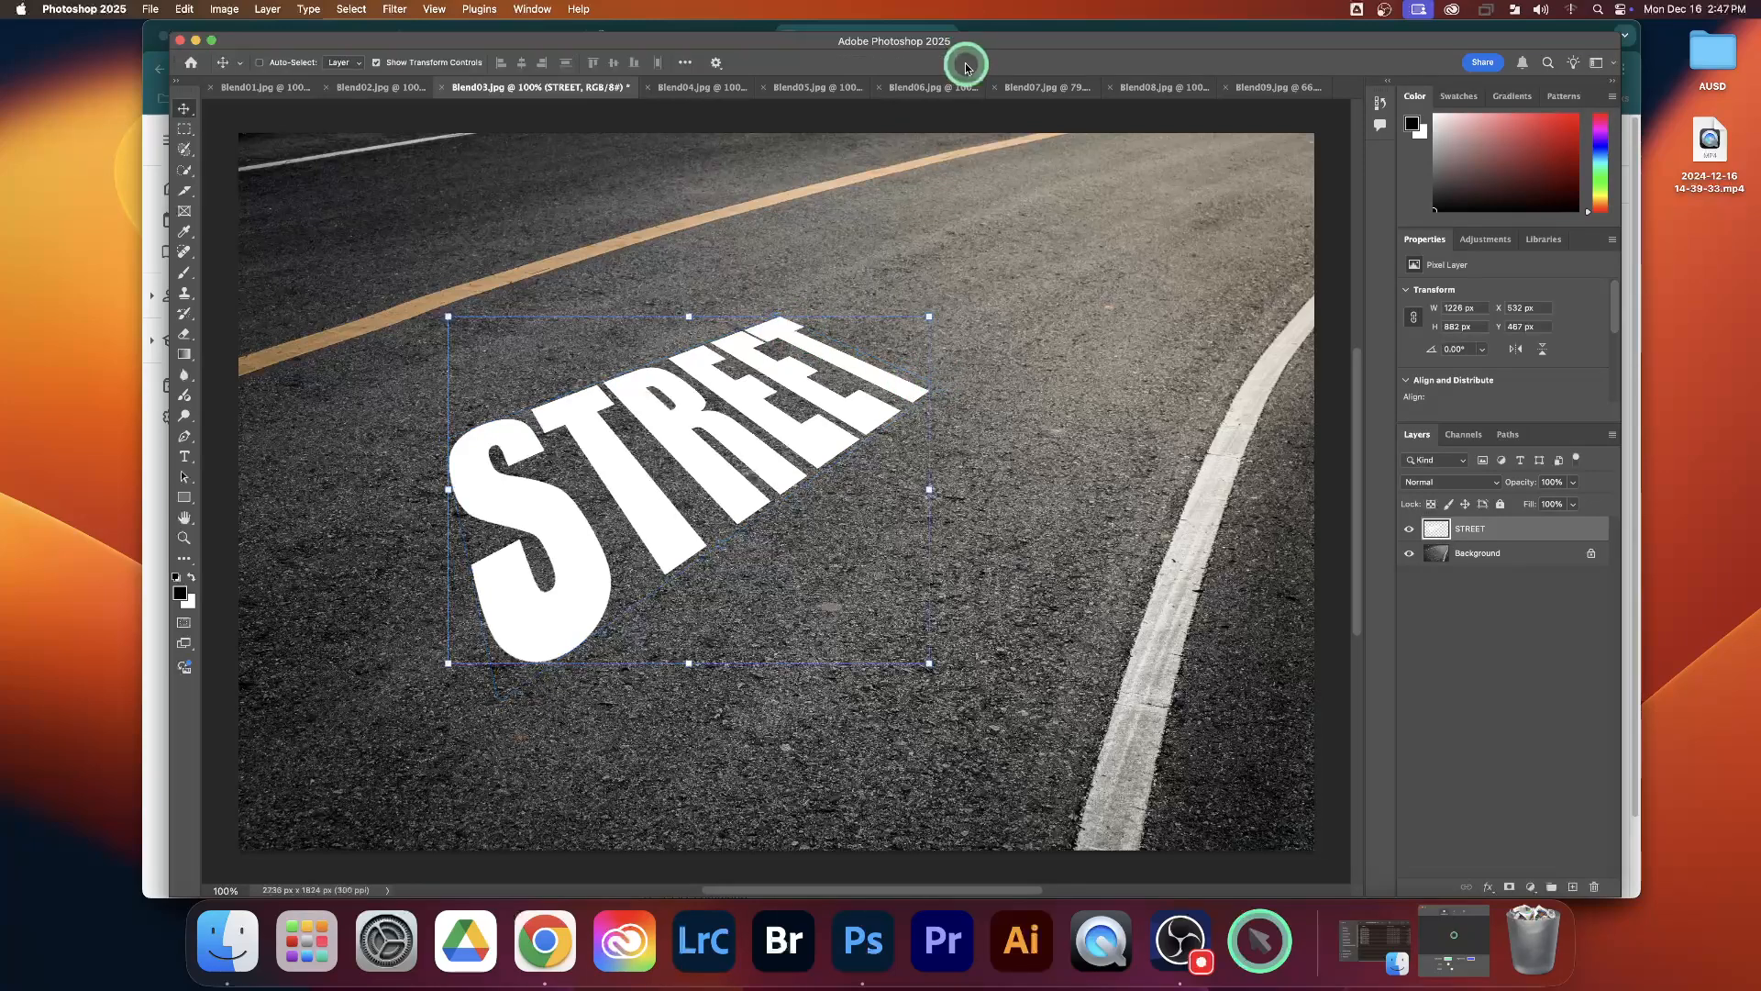
left_click_drag(732, 433, 740, 428)
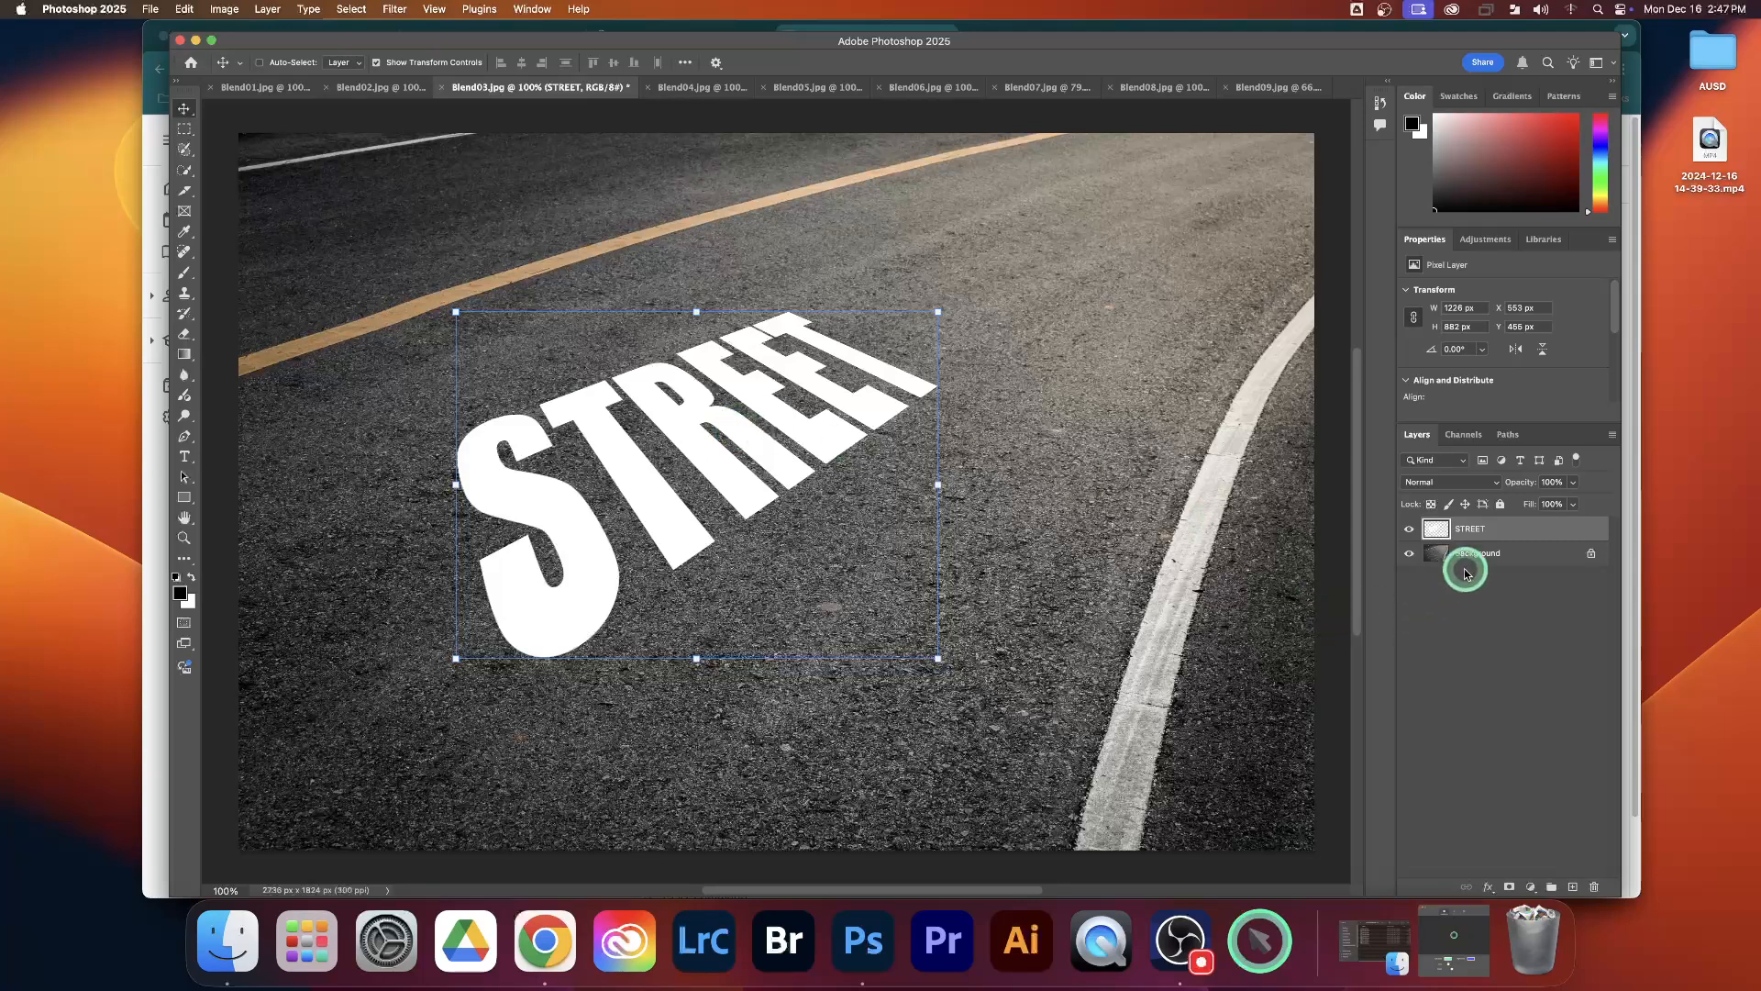
Step: Split the STREET layer's Underlying Layer blend sliders to about 48 / 73 for black and 199 / 227 for white, apply, and deselect the layer
double_click(1551, 530)
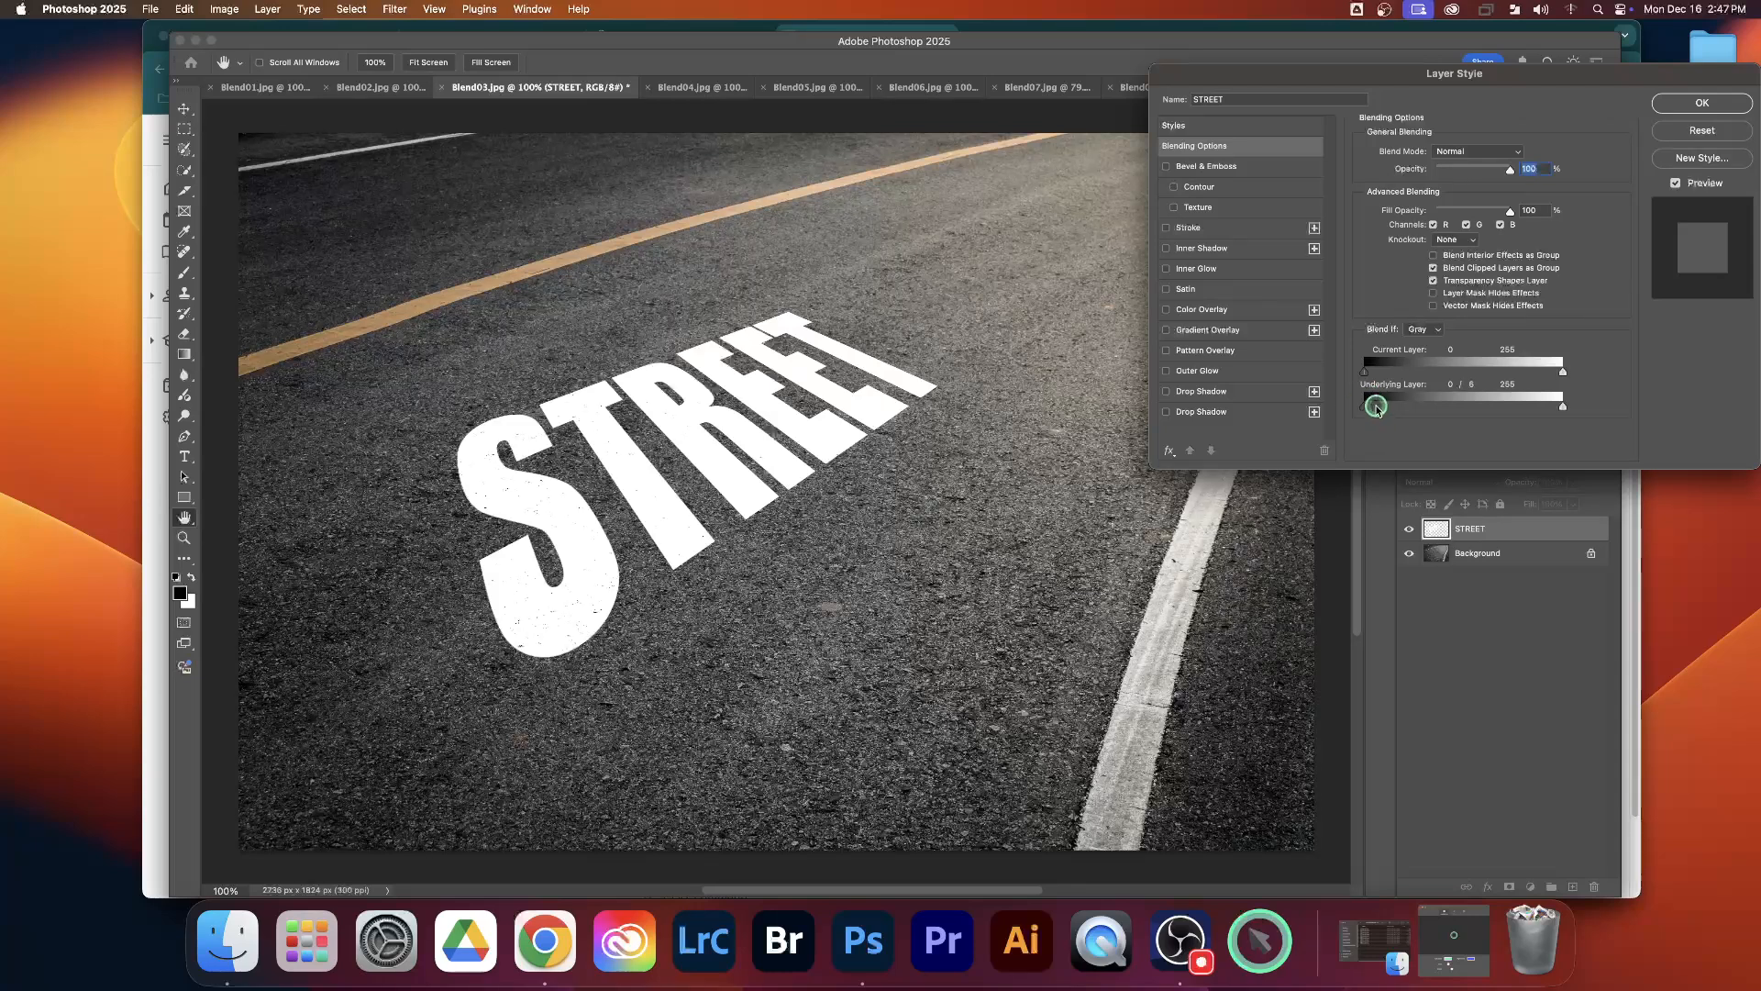
mouse_move(1407, 409)
left_mouse_down()
mouse_move(1378, 409)
mouse_move(1403, 411)
left_mouse_up()
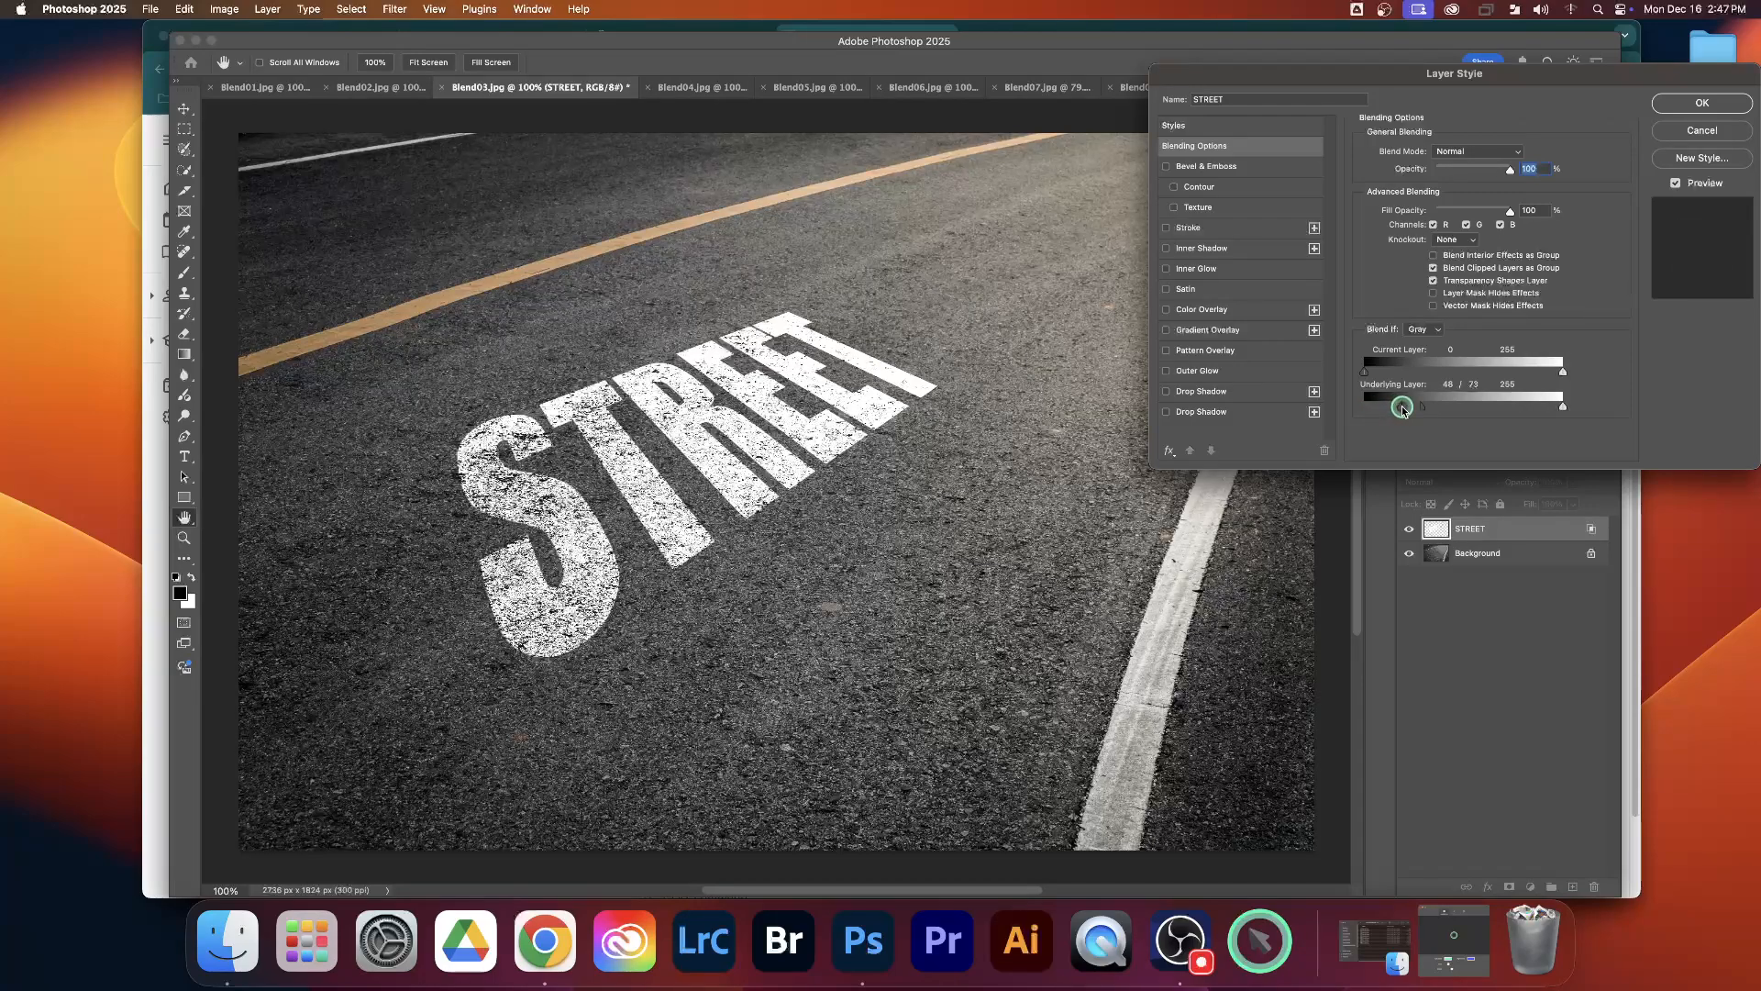
left_click_drag(817, 394, 782, 395)
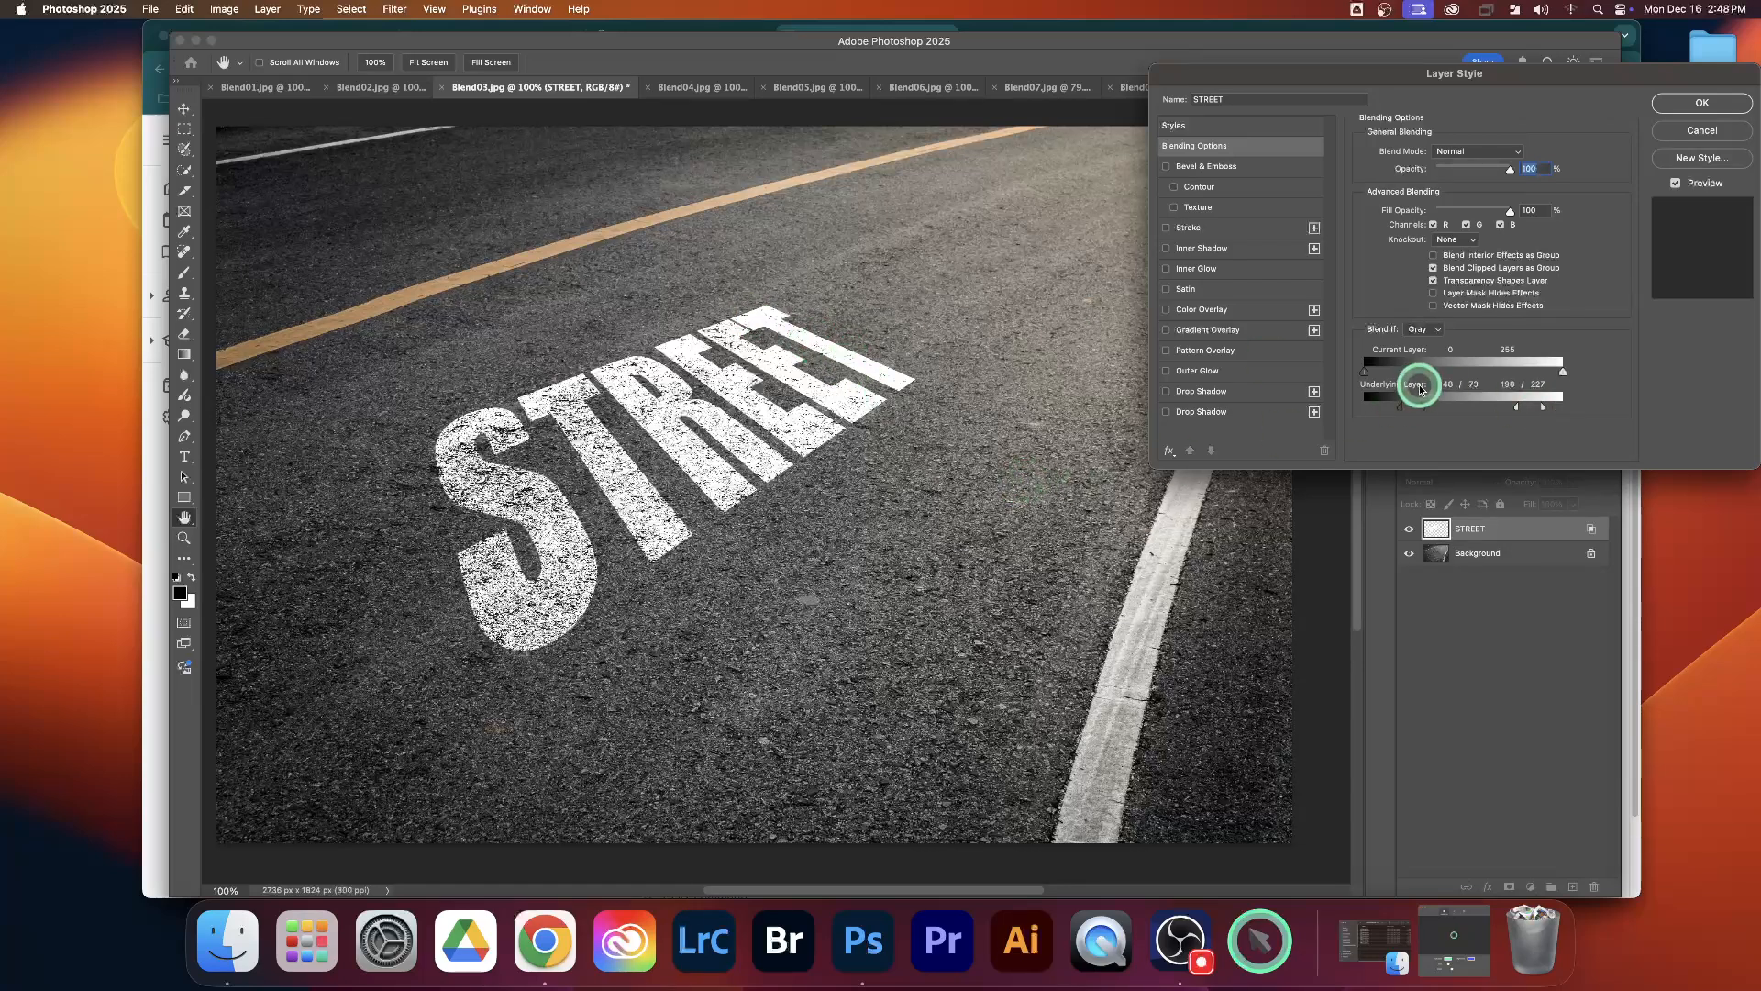
left_click(1702, 103)
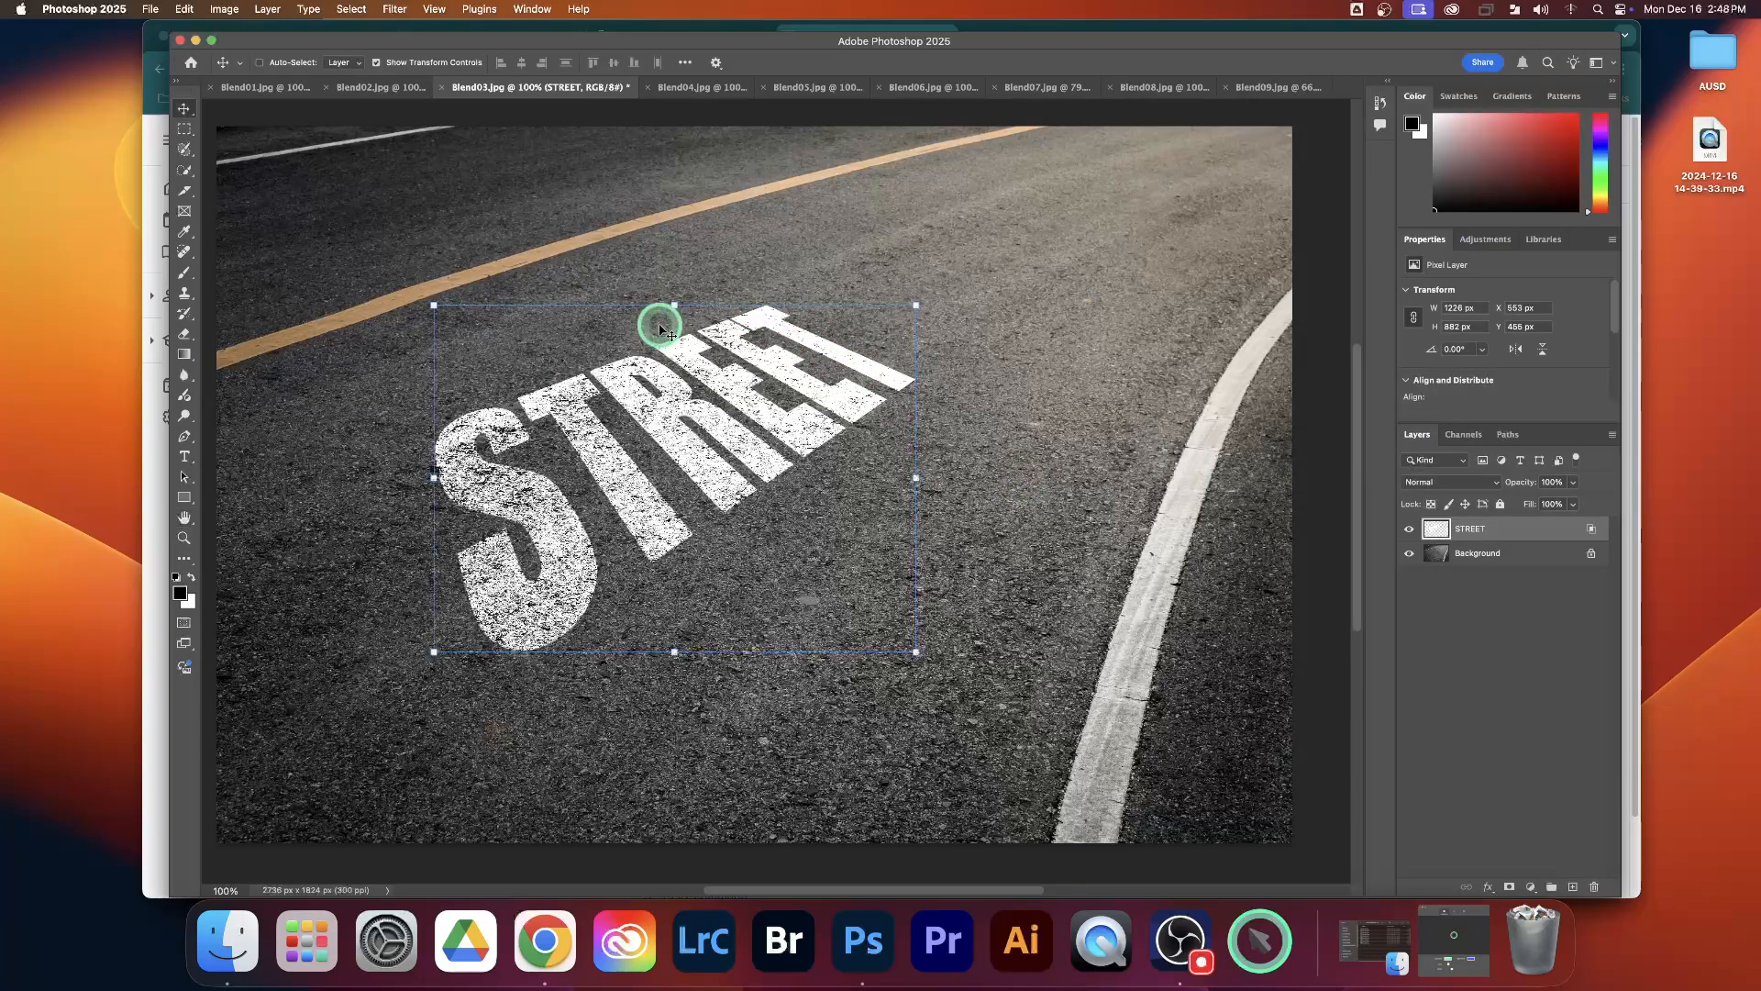
scroll(720, 377, "left", 3)
scroll(720, 376, "right", 1)
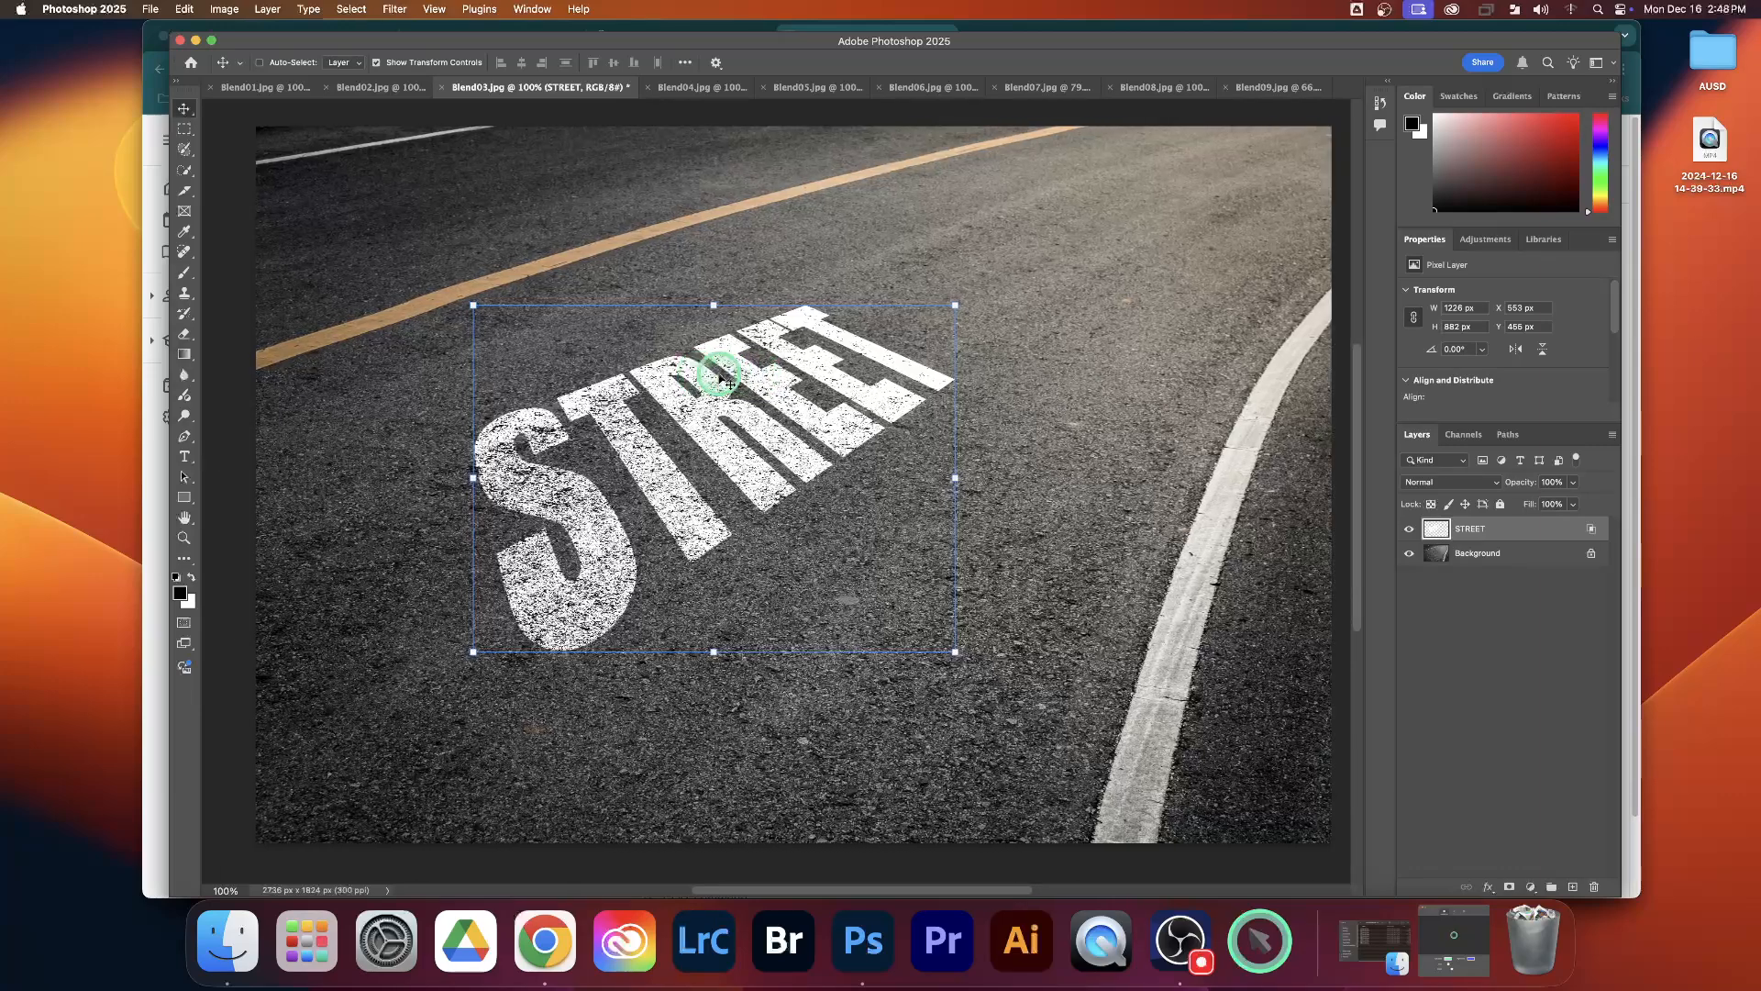
left_click(1468, 631)
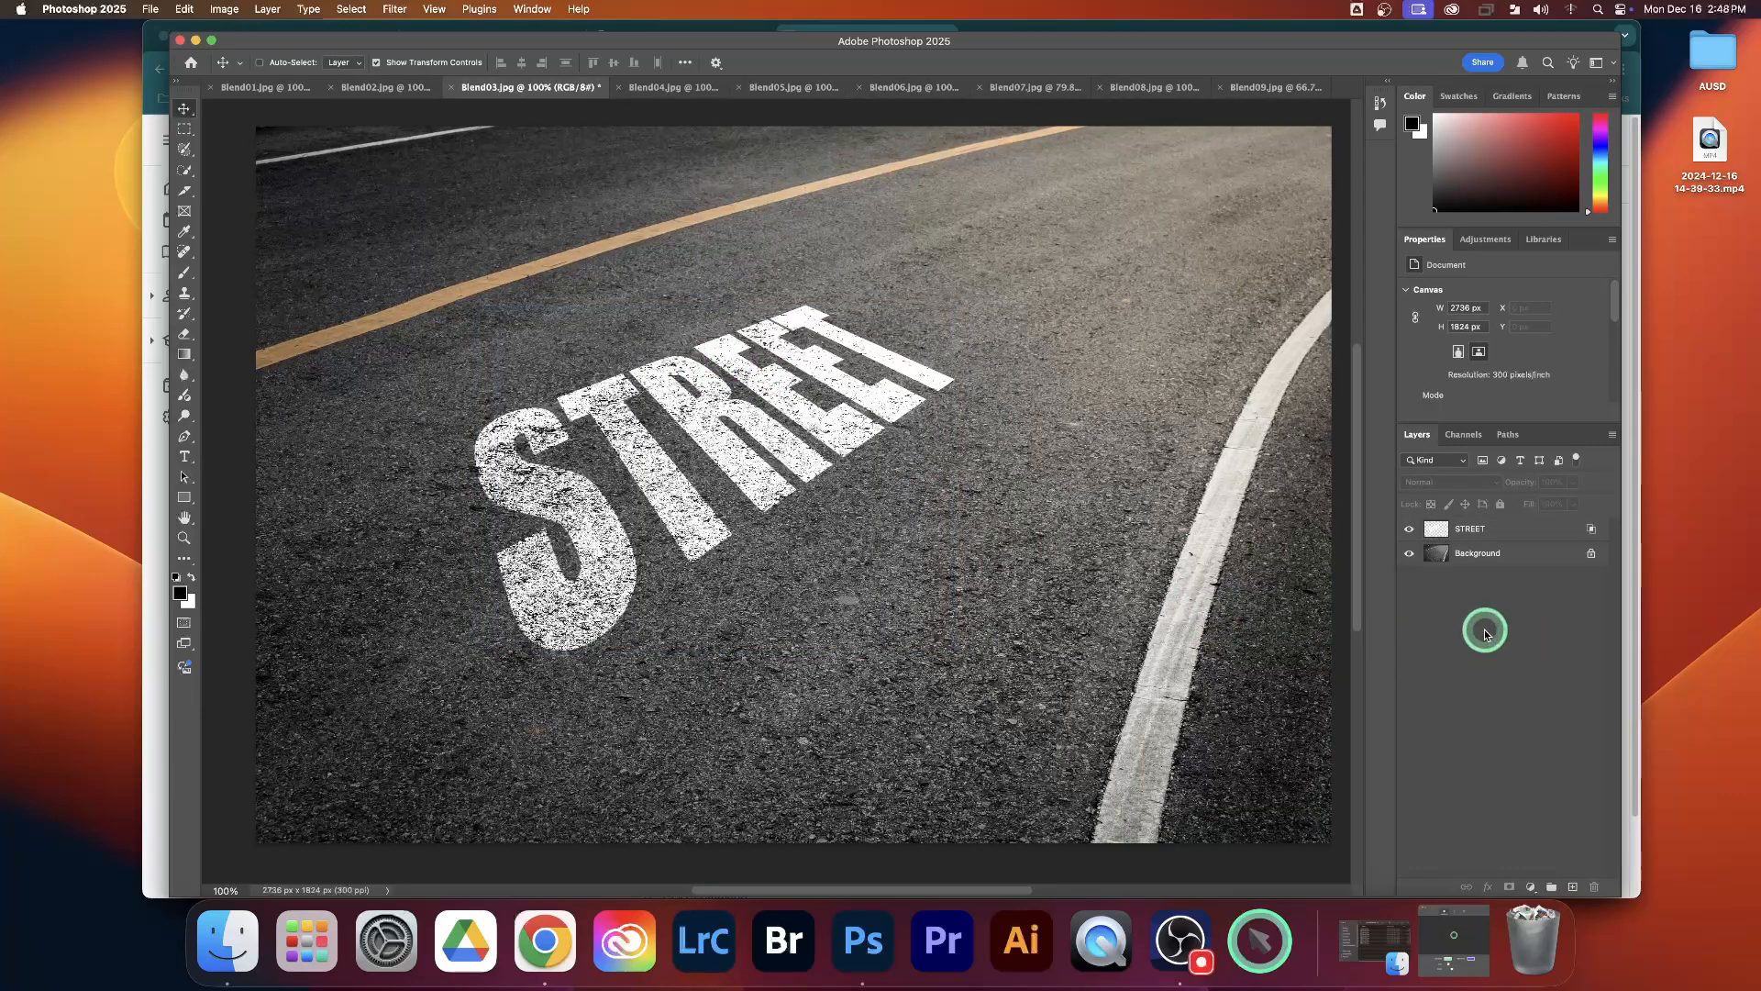
Step: Review the blended lettering in Blend02.jpg and Blend01.jpg, and return to Blend03.jpg with no layer selected
left_click(382, 87)
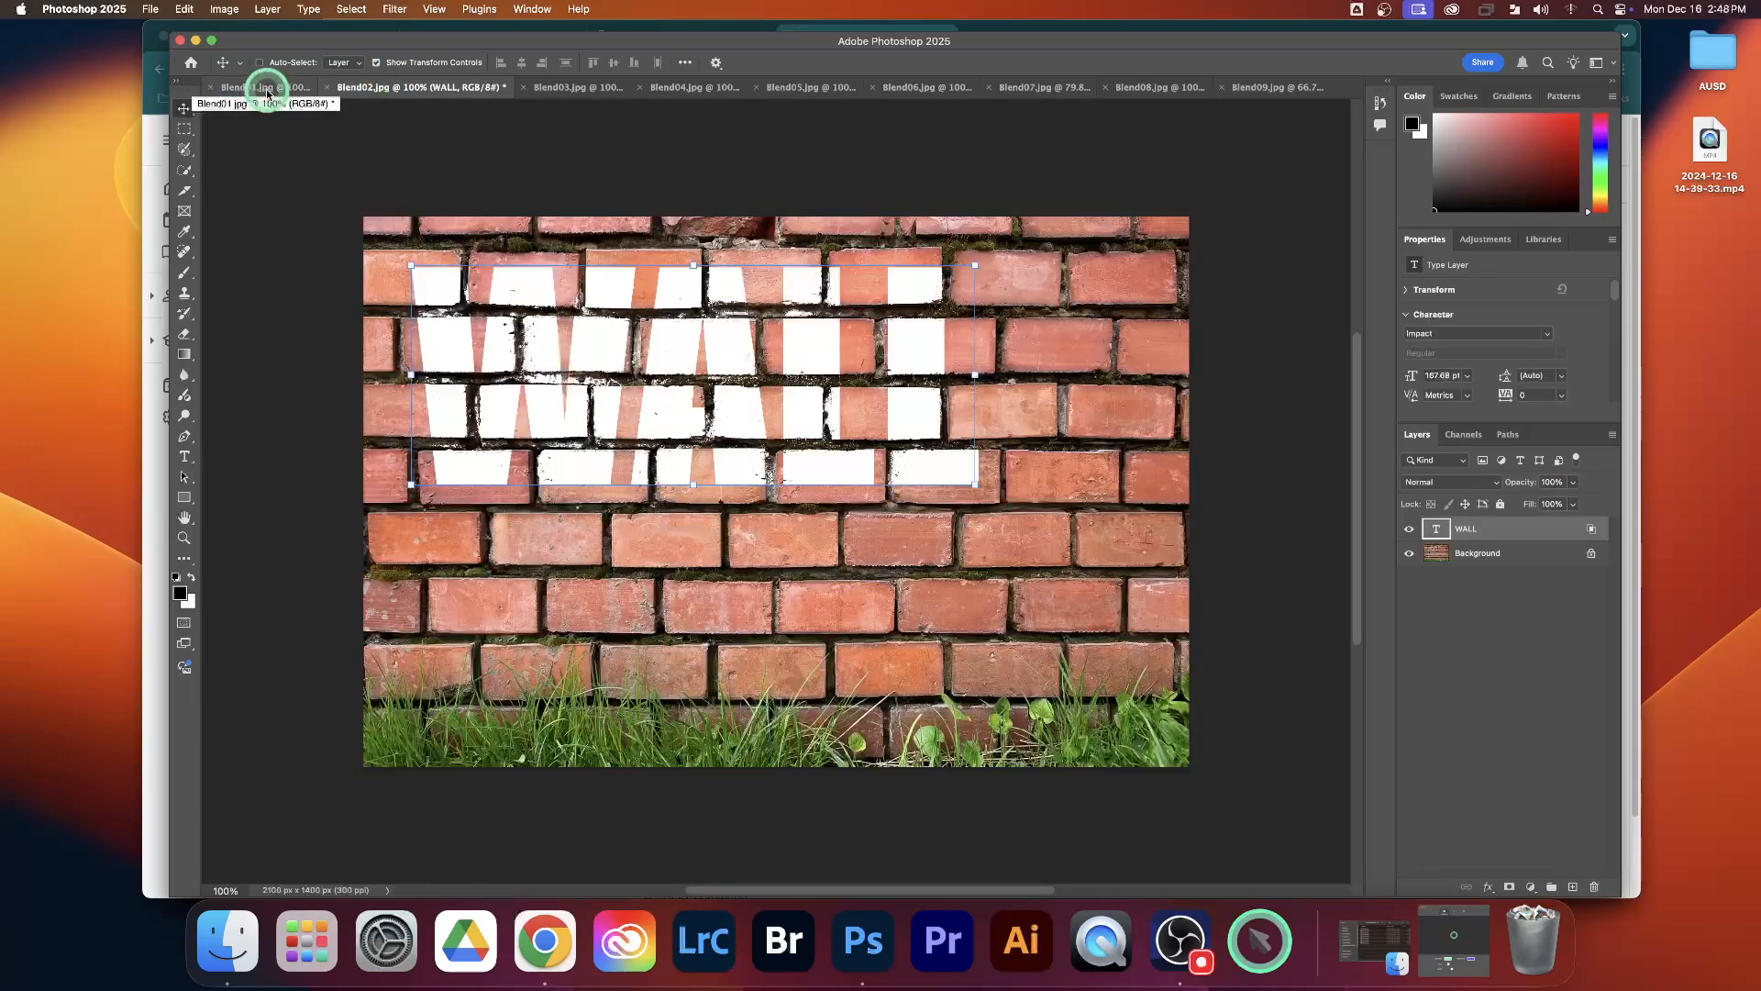
left_click(267, 92)
left_click(551, 85)
left_click(741, 348)
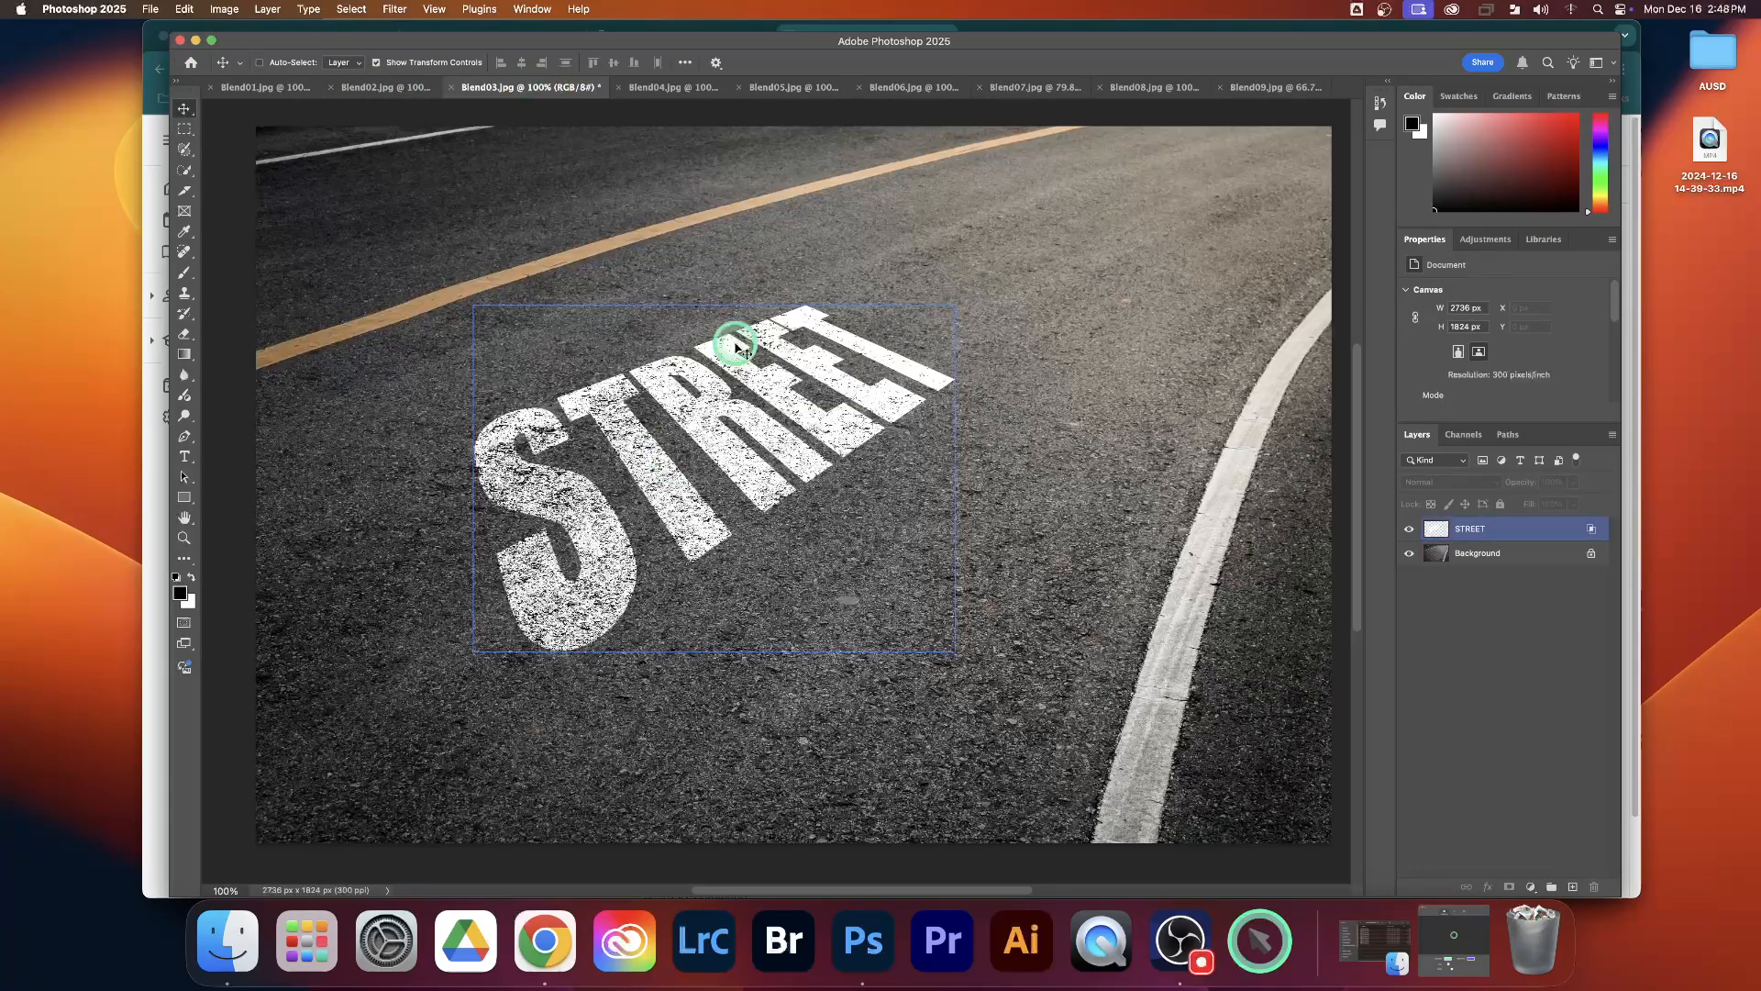
left_click(706, 159)
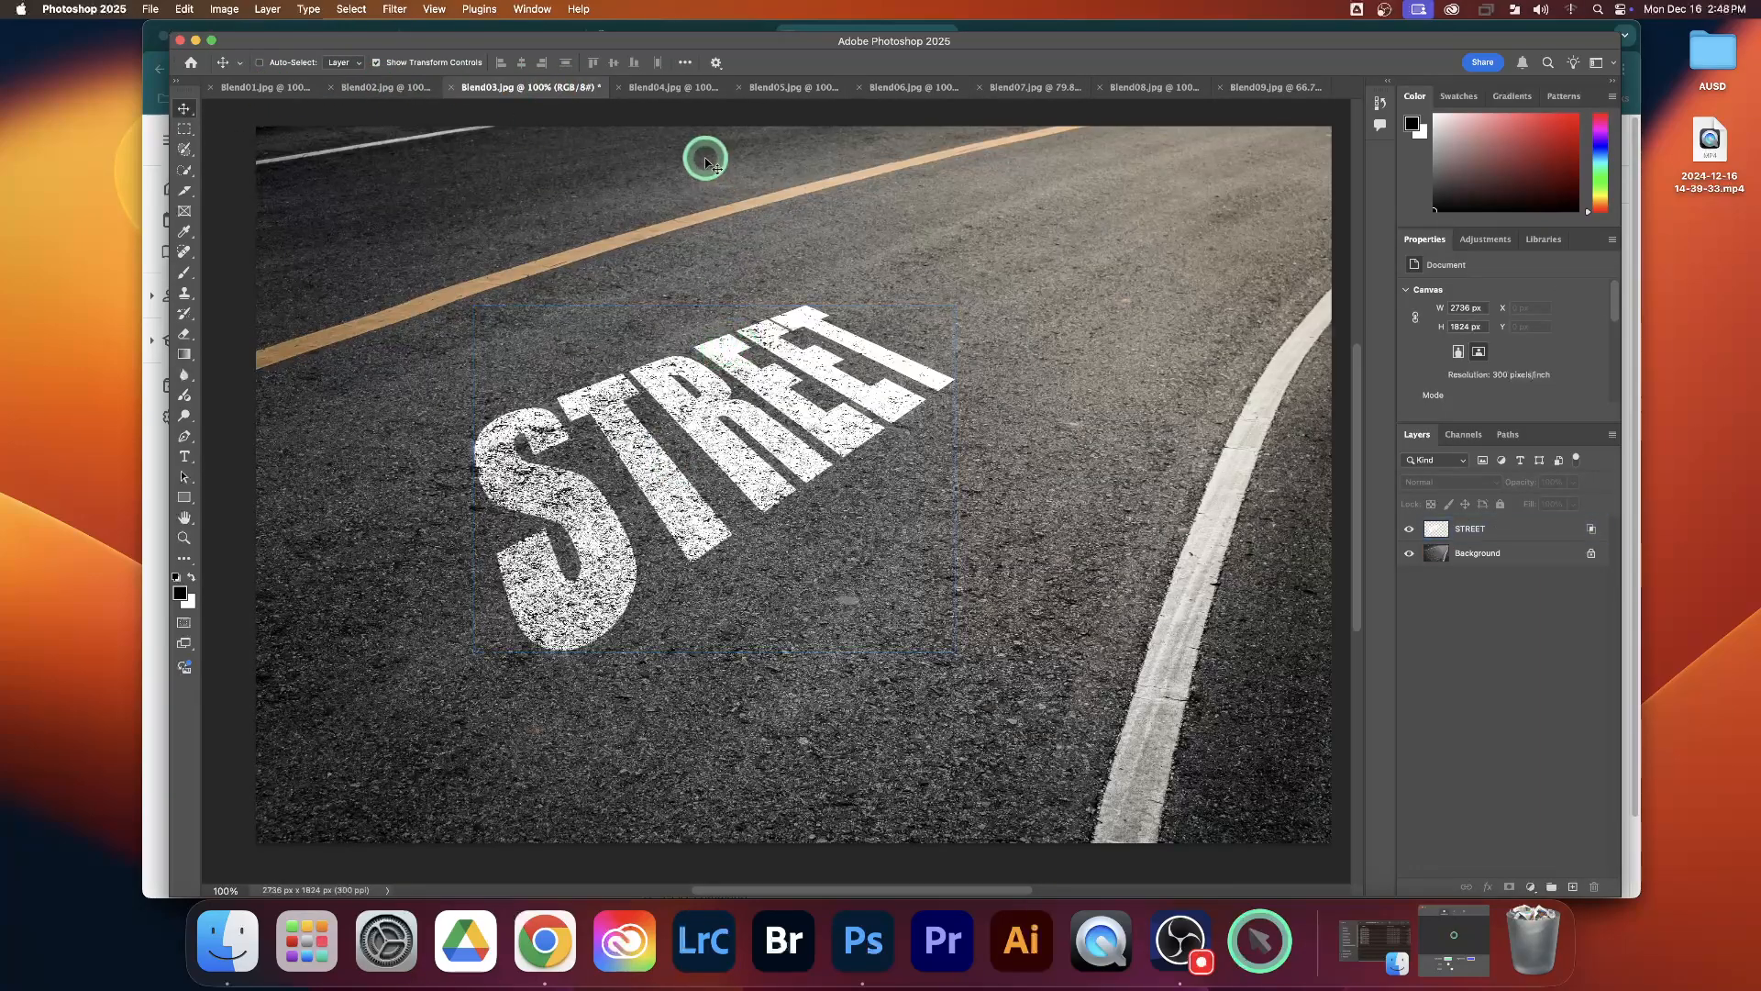
Step: Look through the remaining assignment images from Blend04.jpg to Blend09.jpg, examining the surfaces where text could be blended
left_click(667, 92)
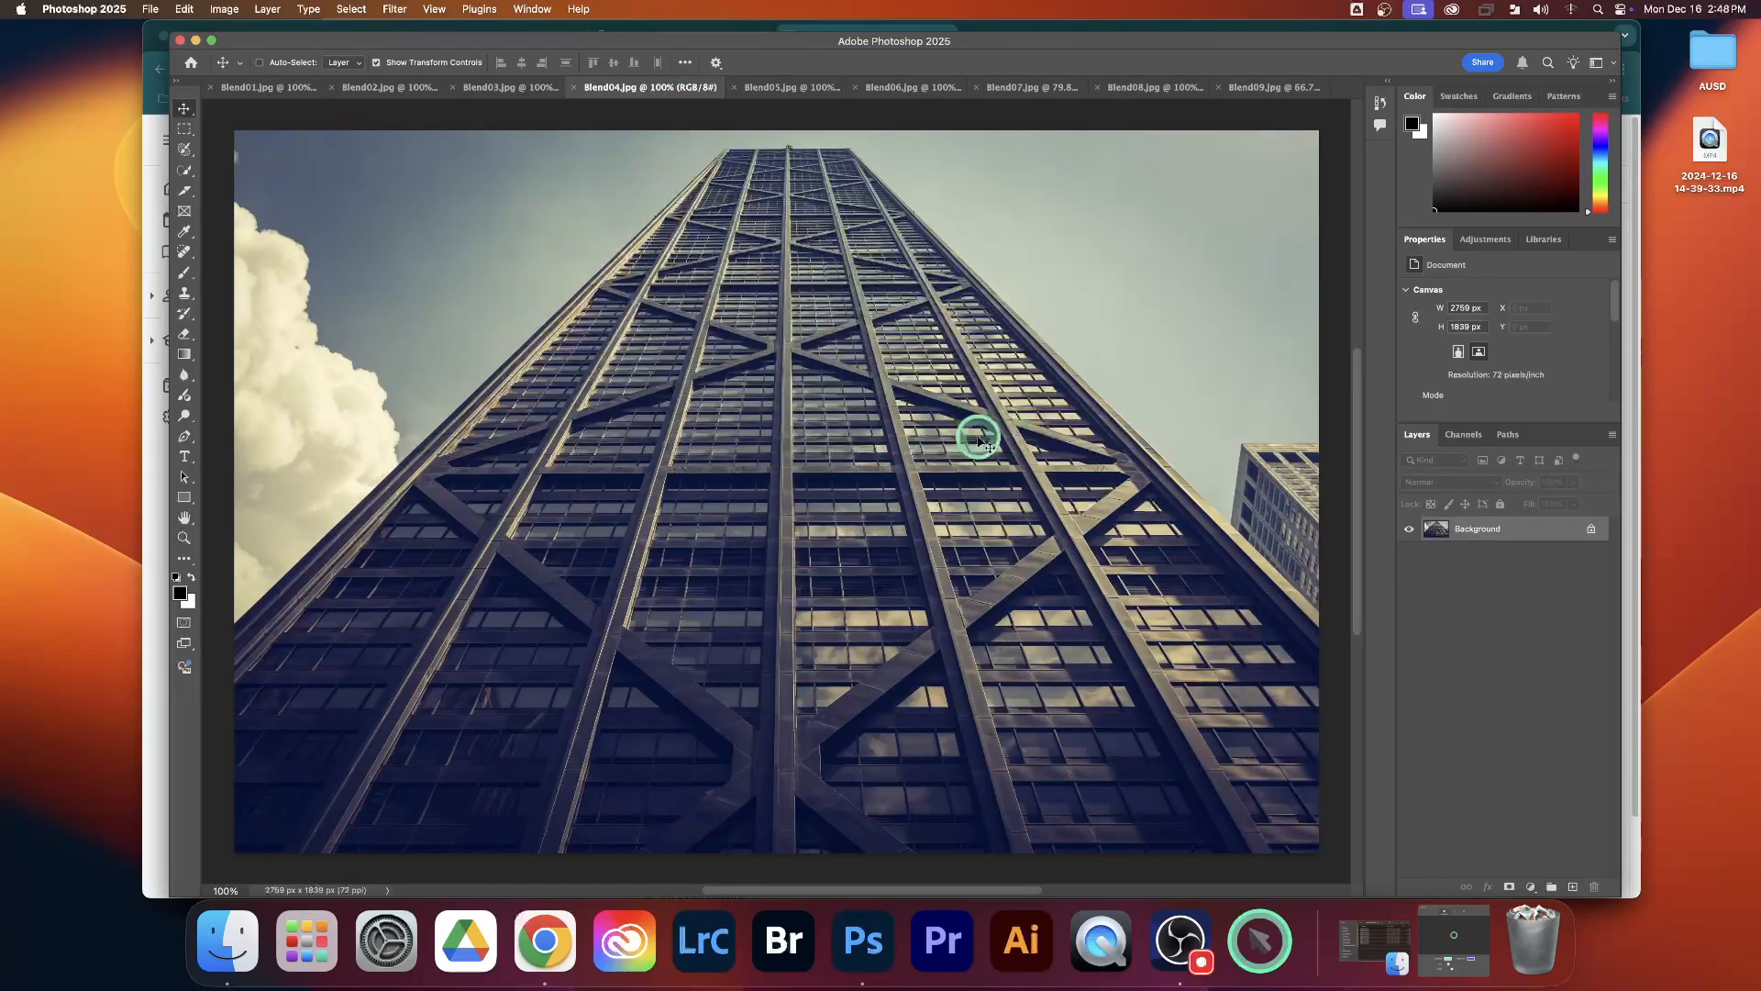
left_click(499, 87)
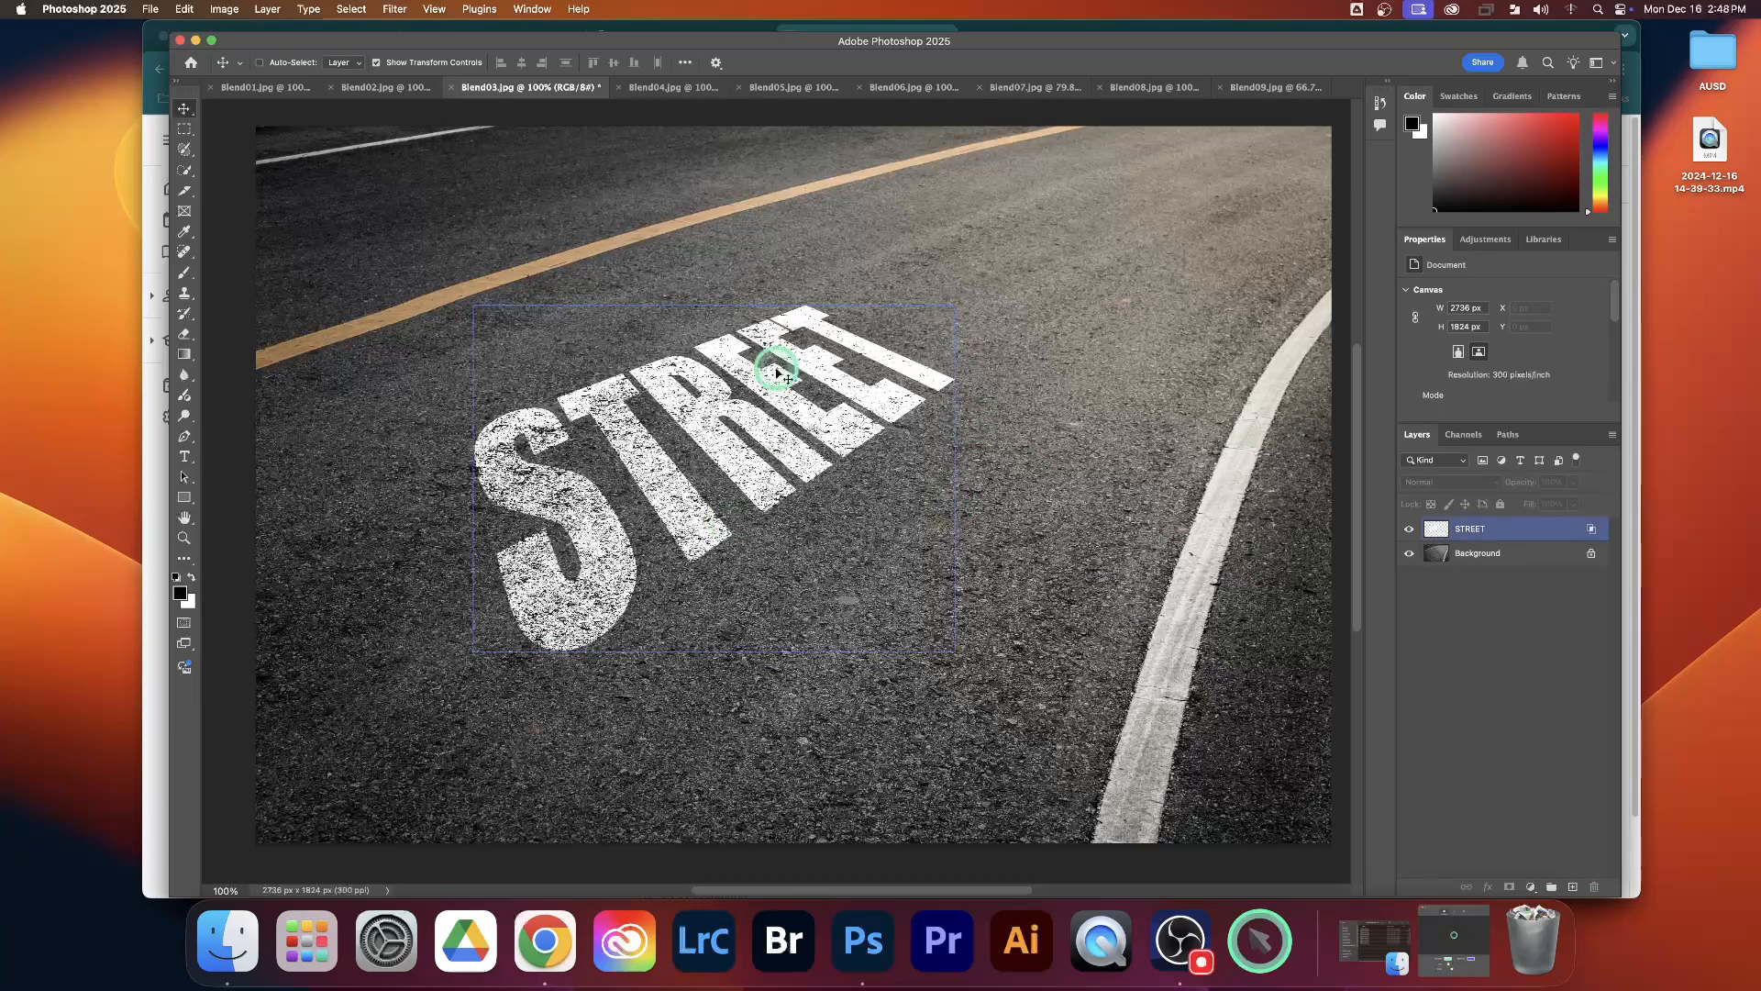
left_click(668, 87)
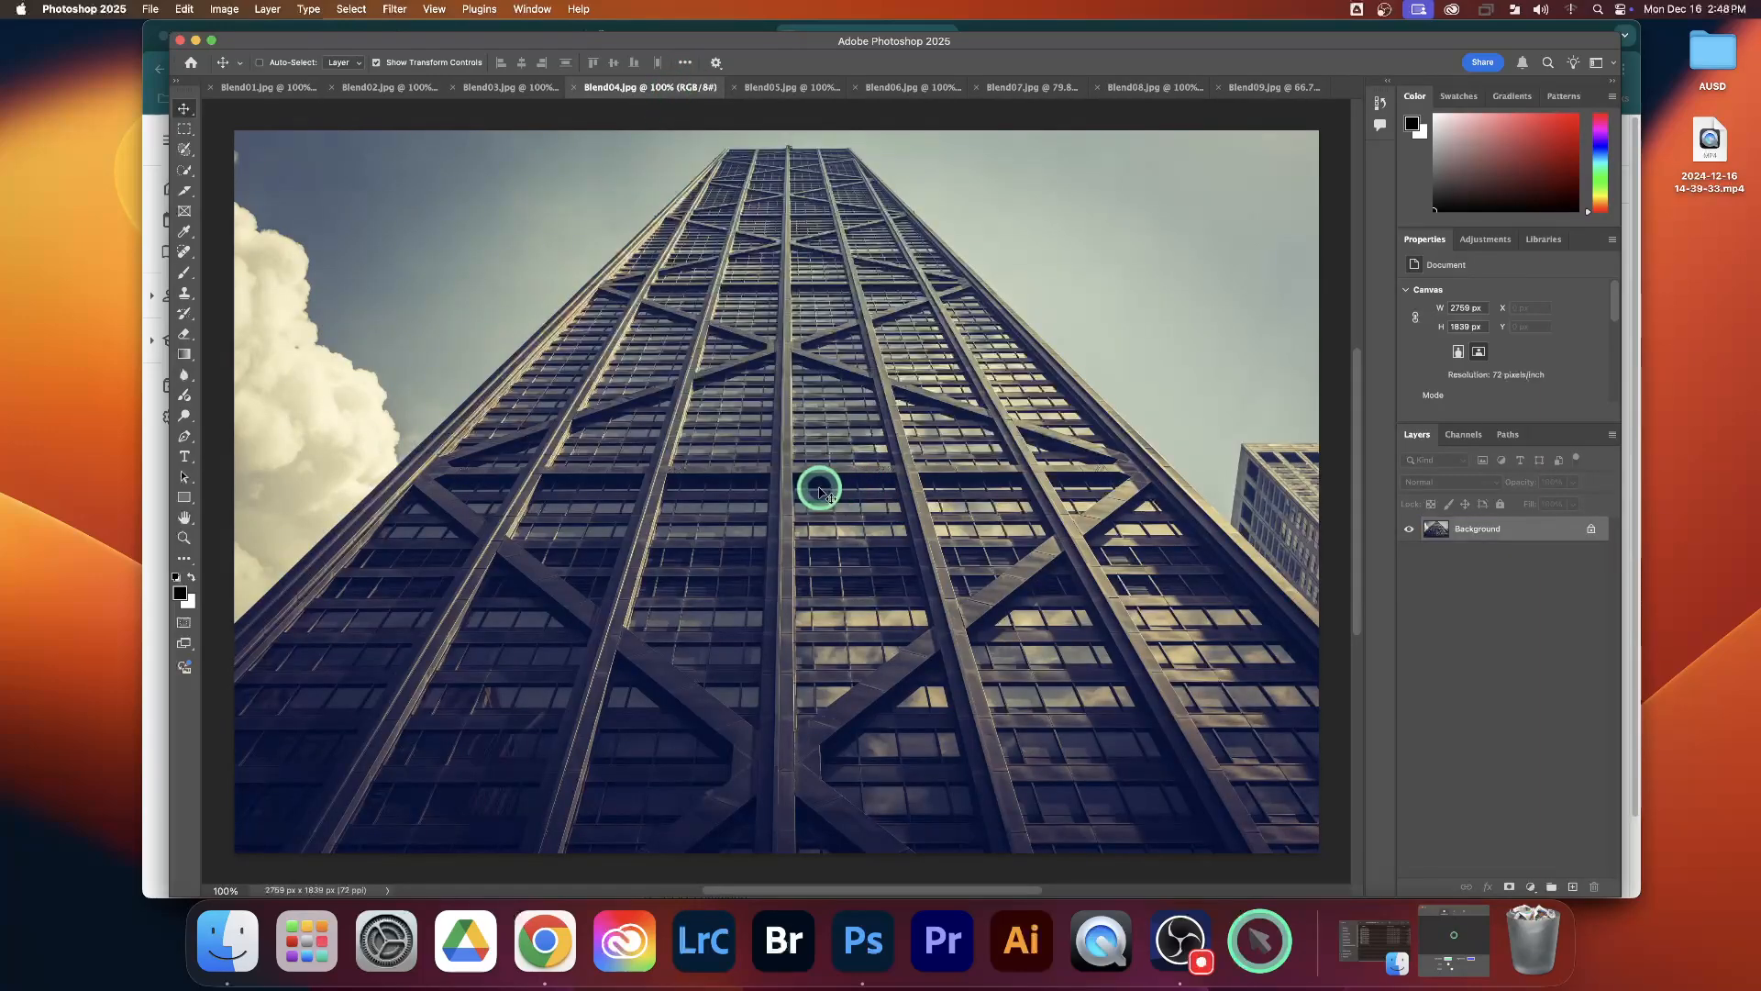
left_click(789, 88)
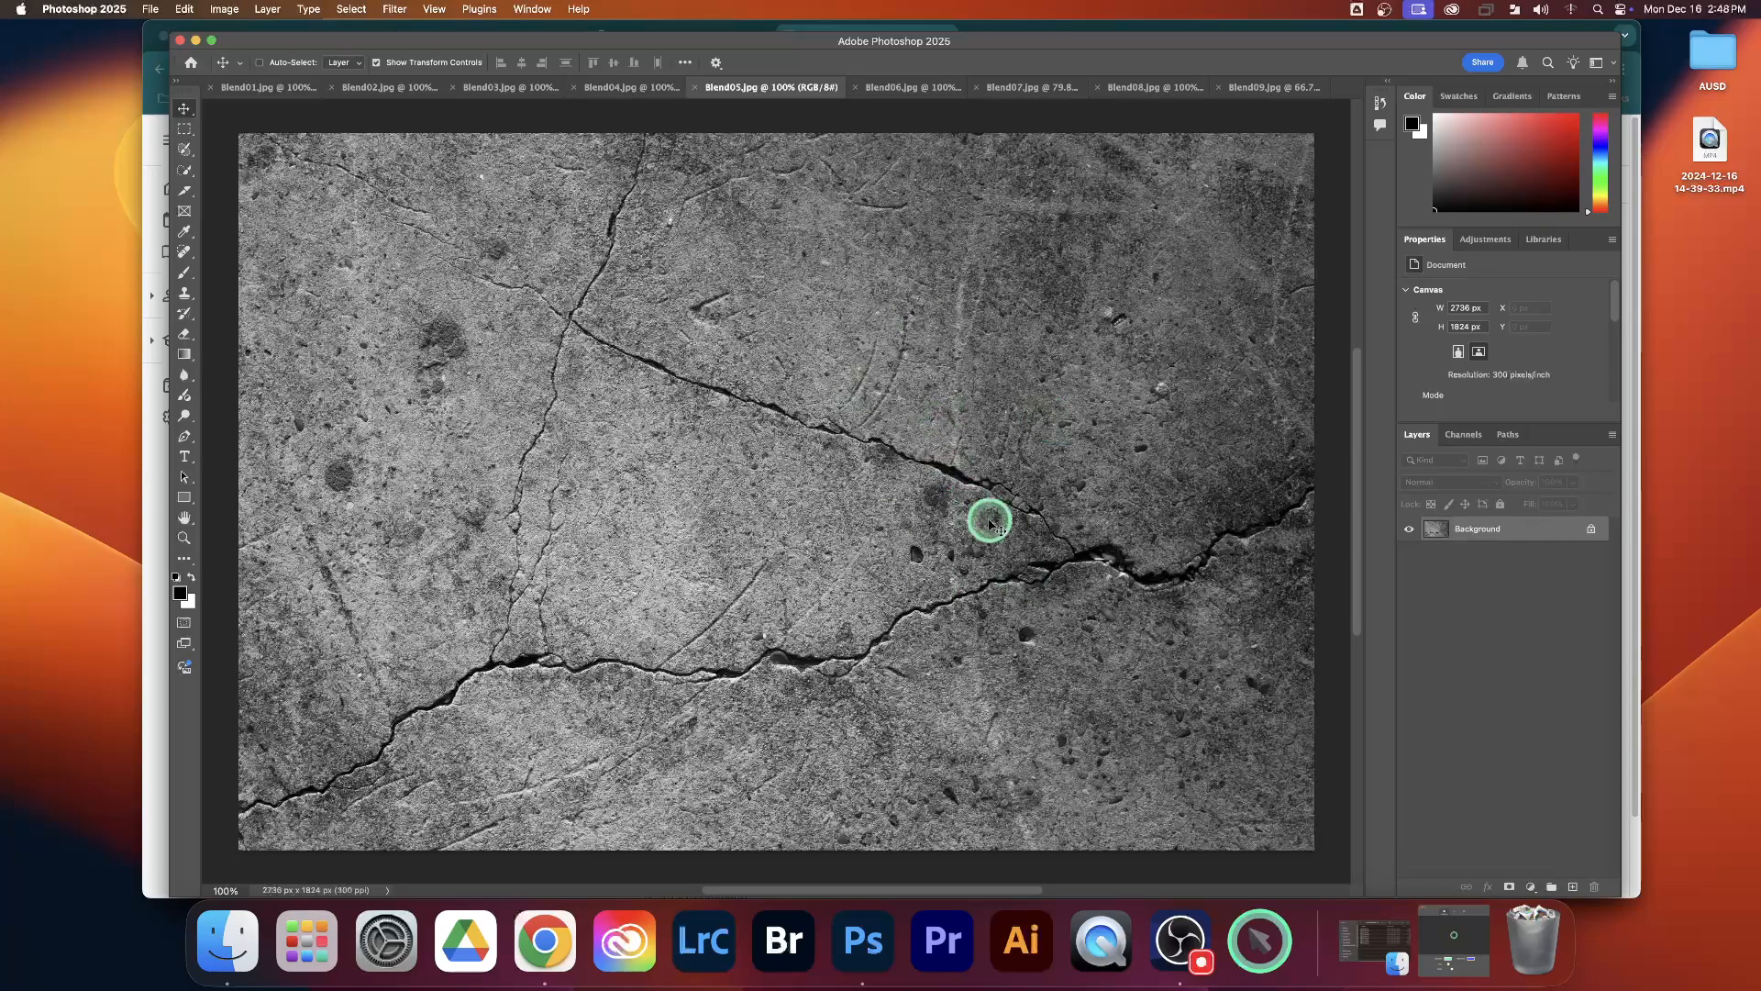
left_click(888, 89)
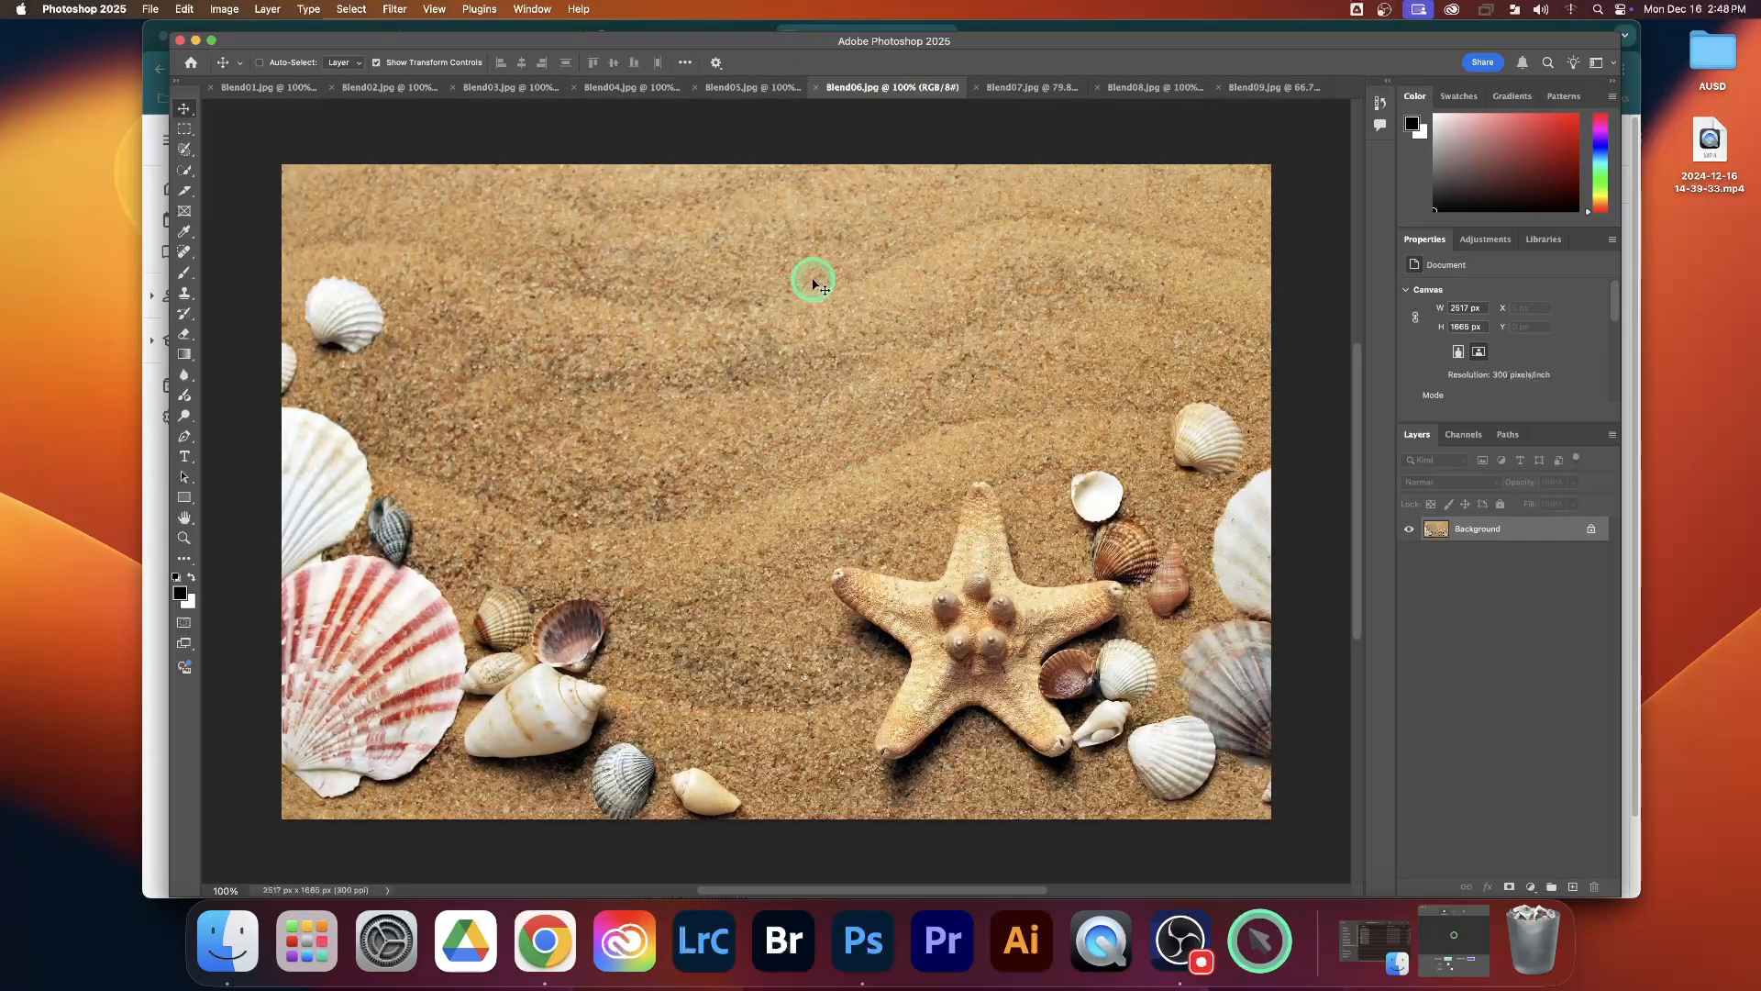
left_click(1024, 89)
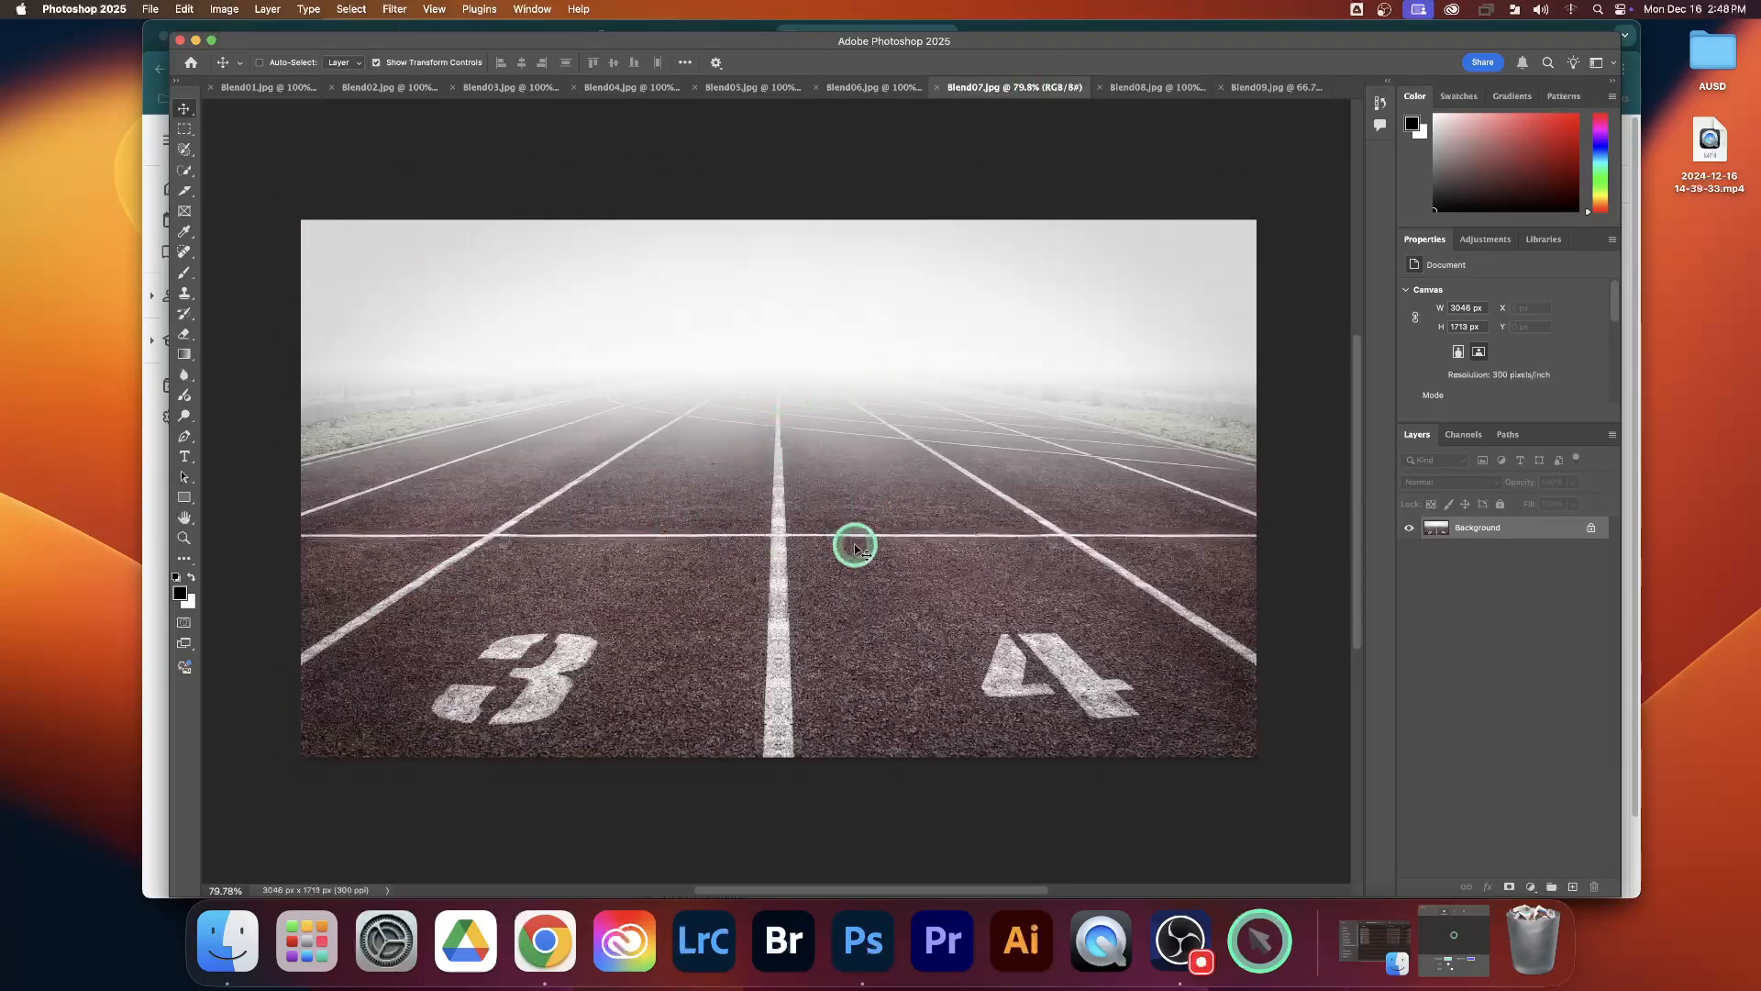
left_click(1139, 89)
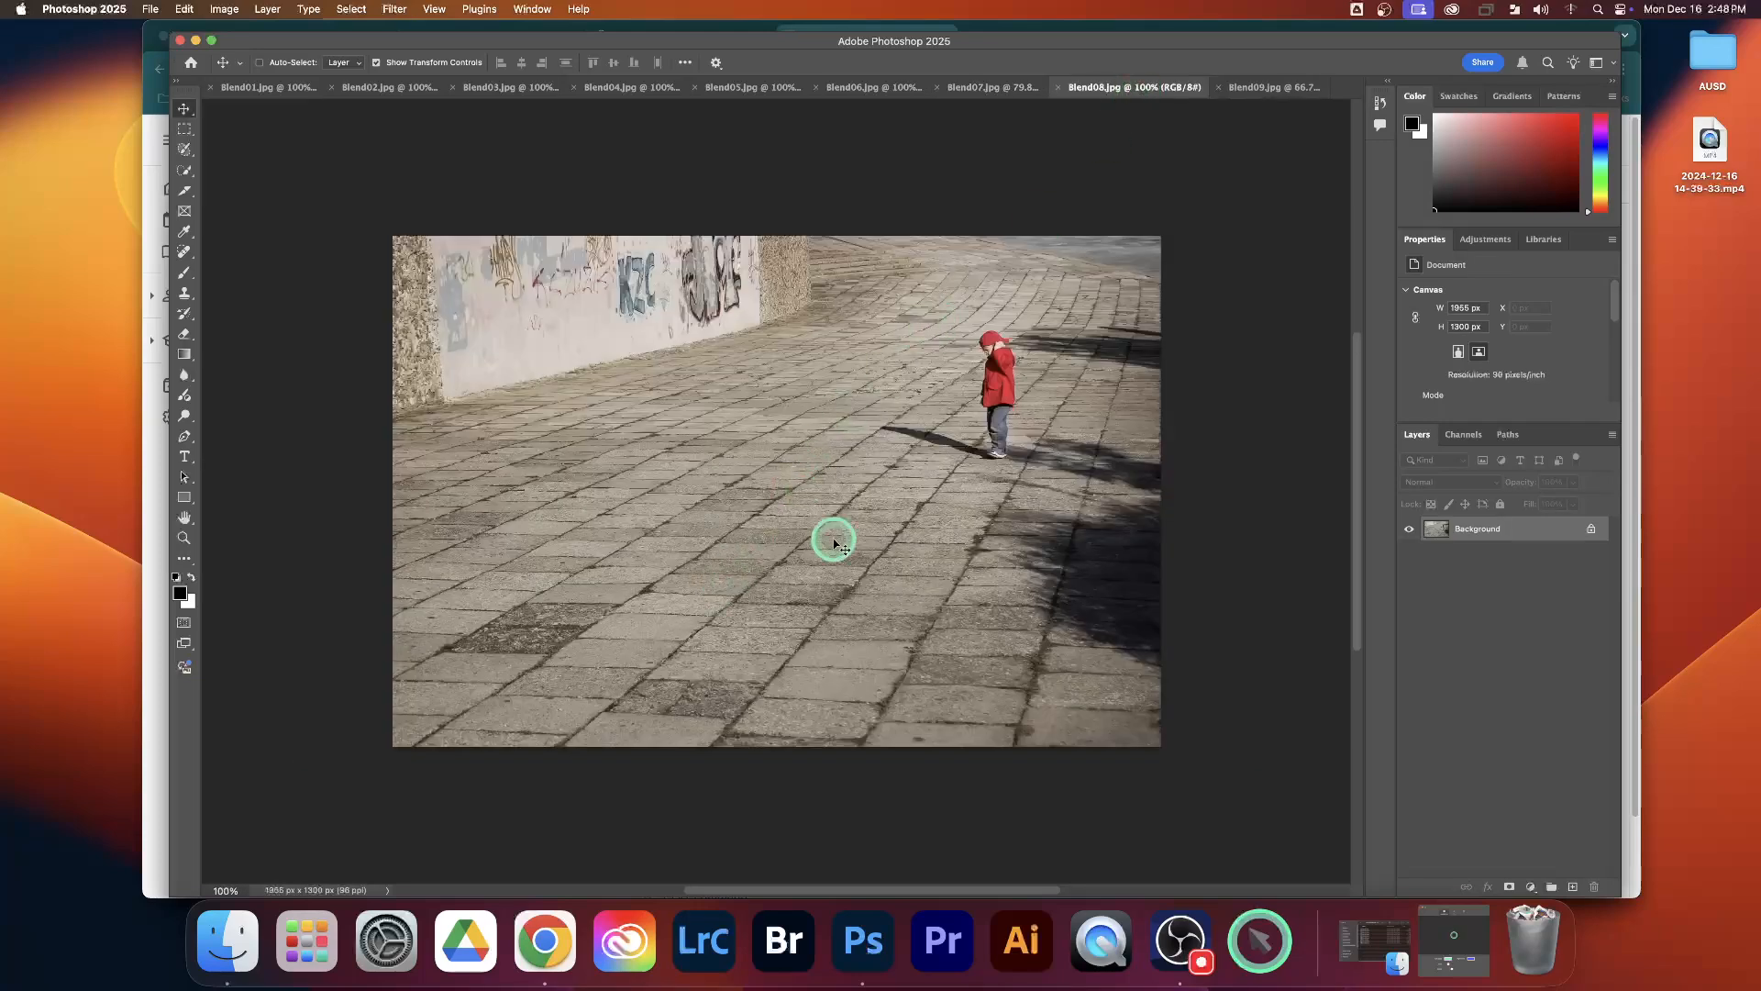
left_click(1267, 88)
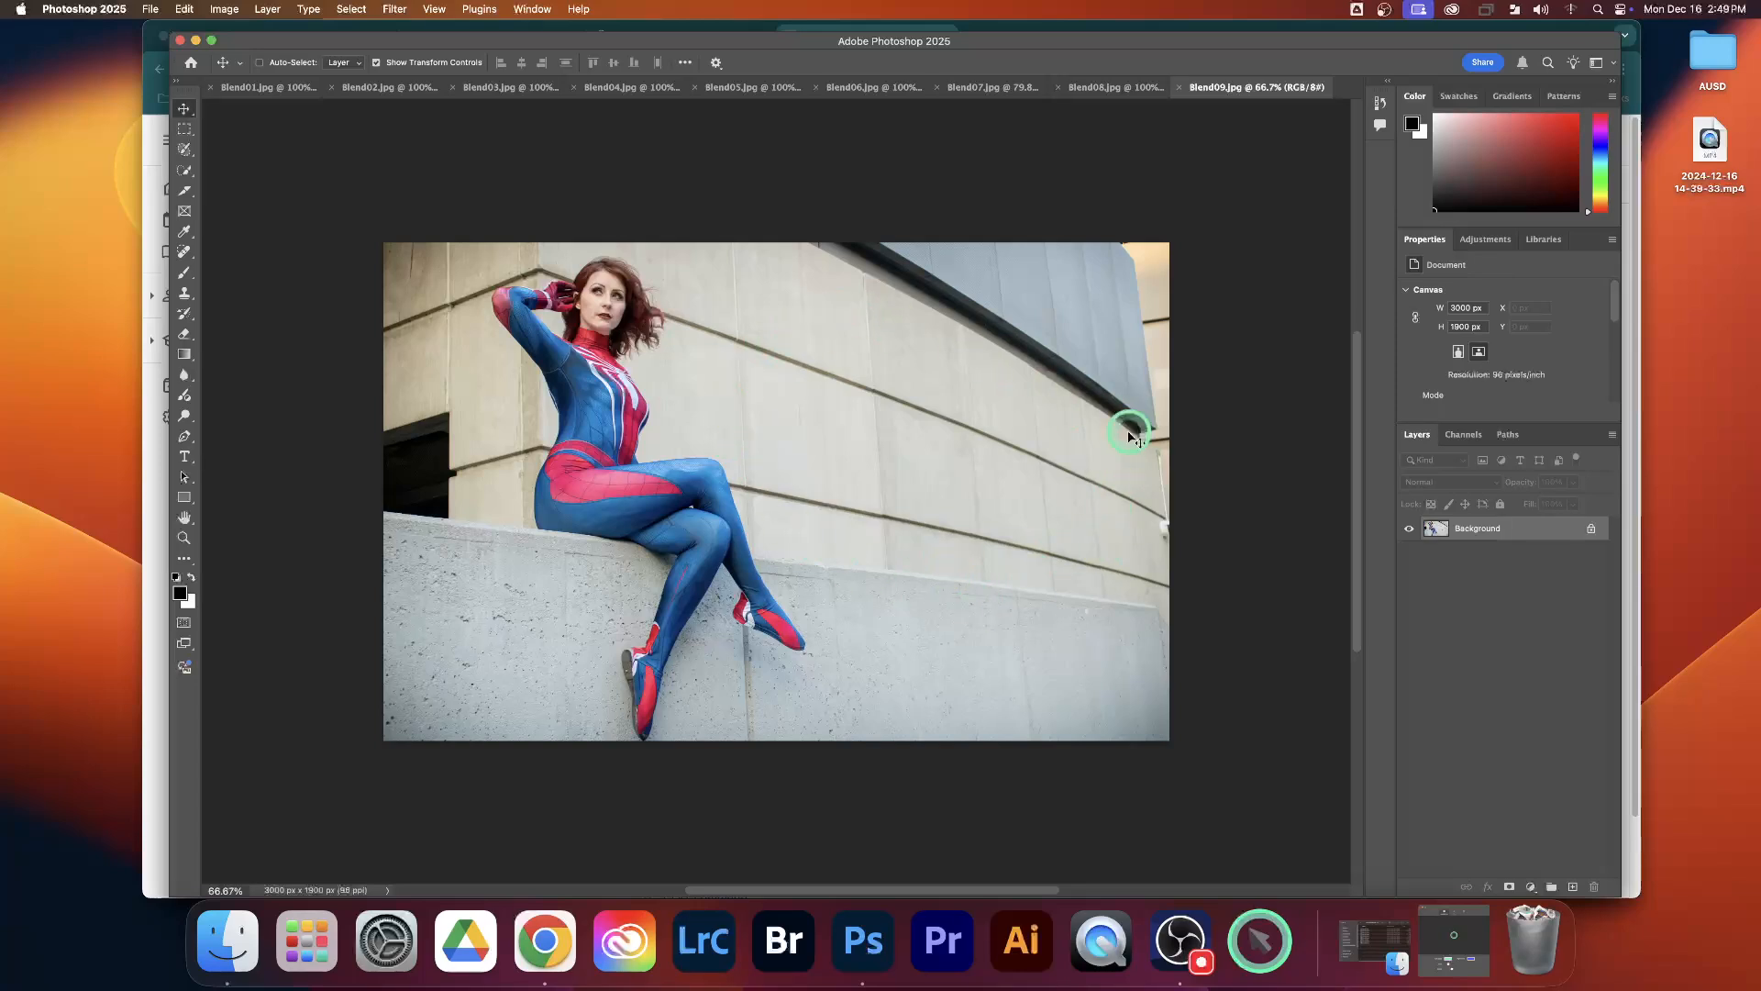
Step: Look back through the open images from Blend08.jpg to Blend03.jpg and examine the blended ROAD lettering in Blend01.jpg
left_click(1107, 87)
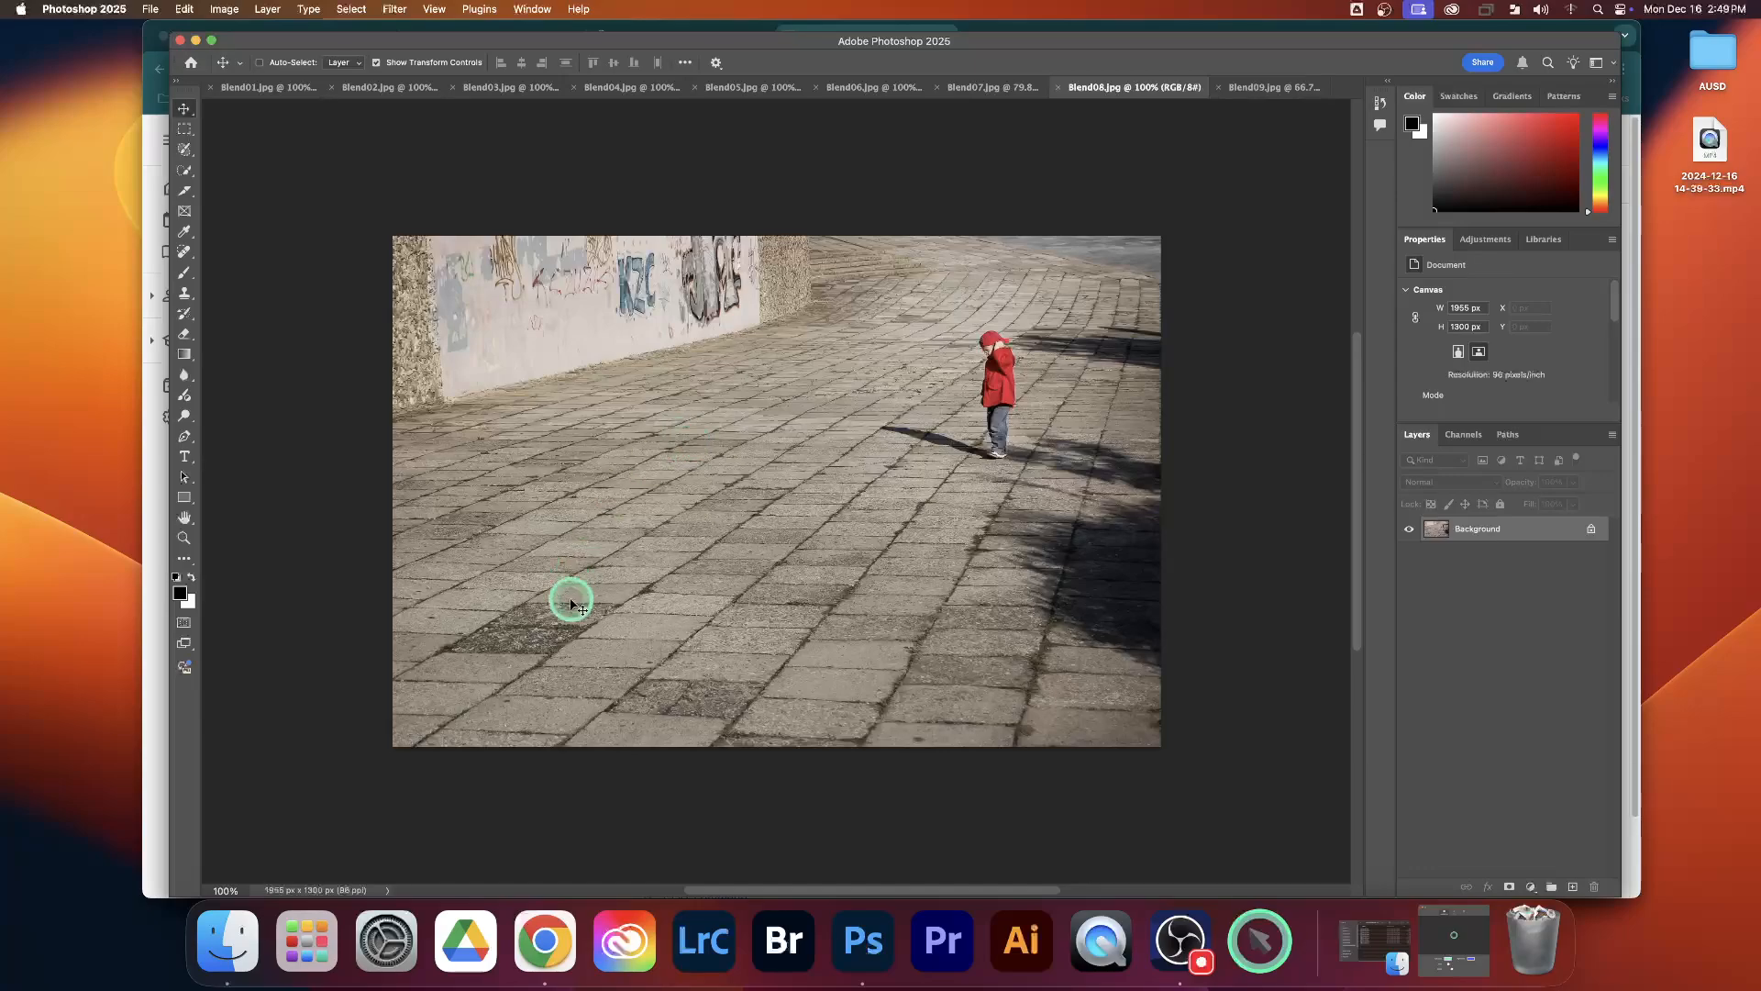
left_click(975, 88)
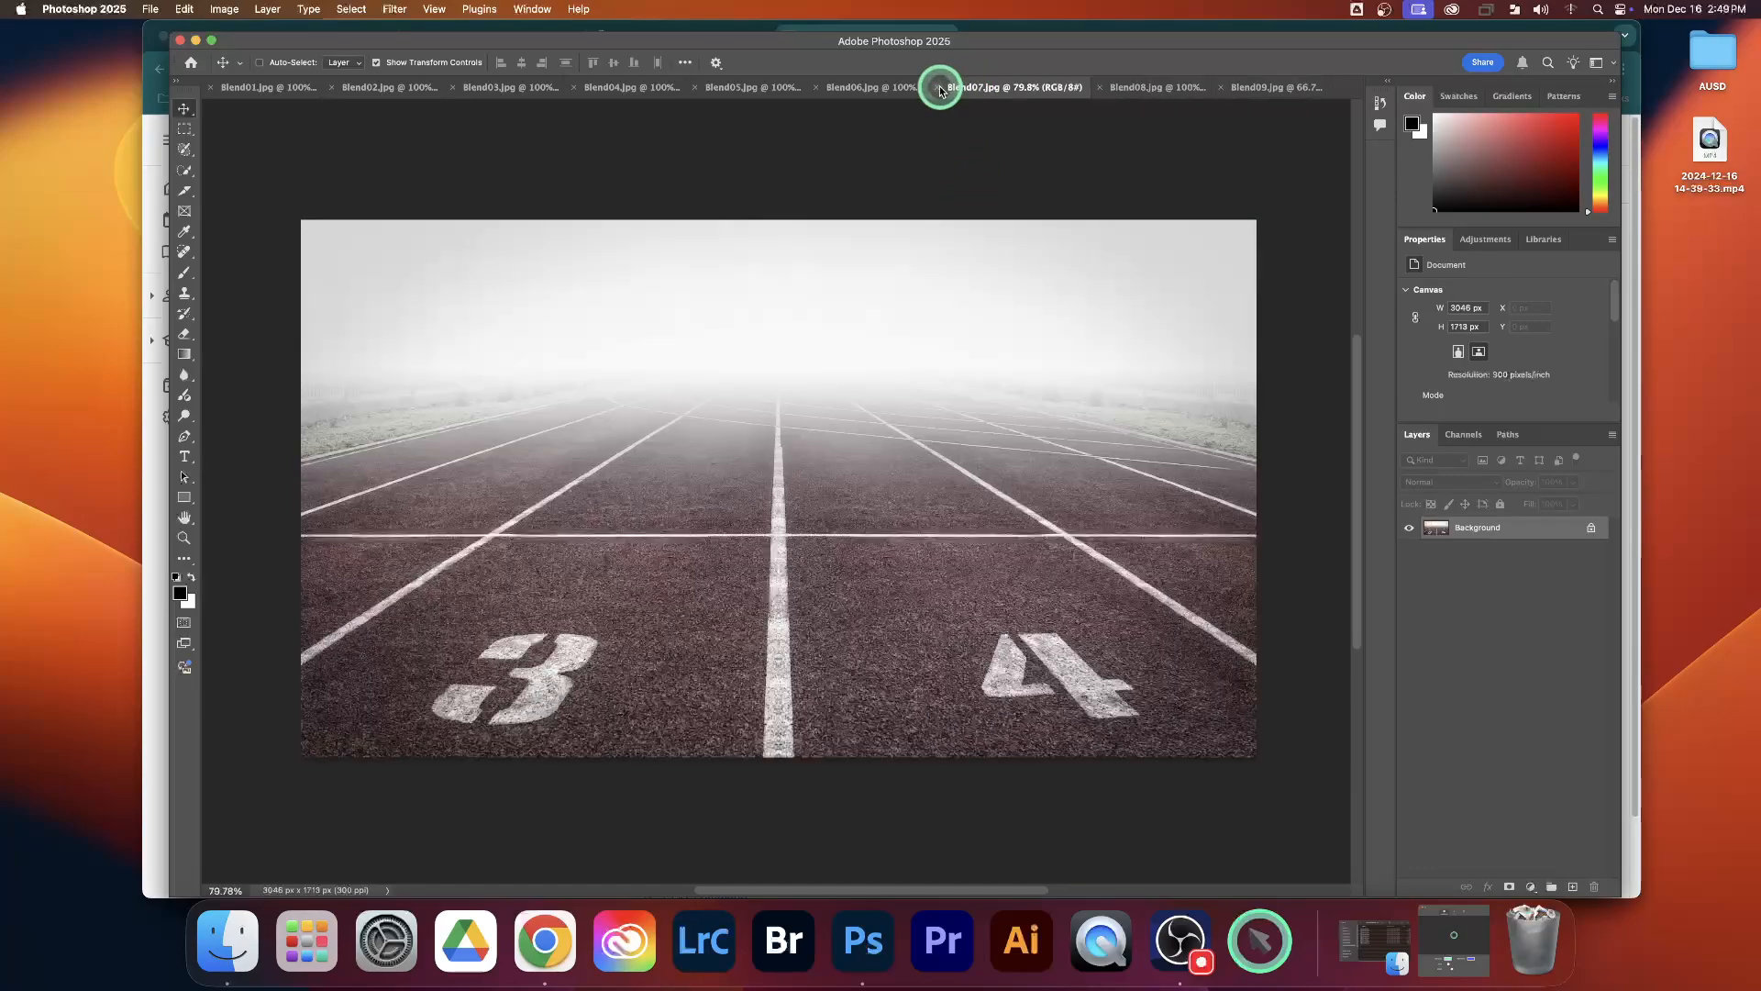
left_click(867, 87)
left_click(765, 89)
left_click(629, 87)
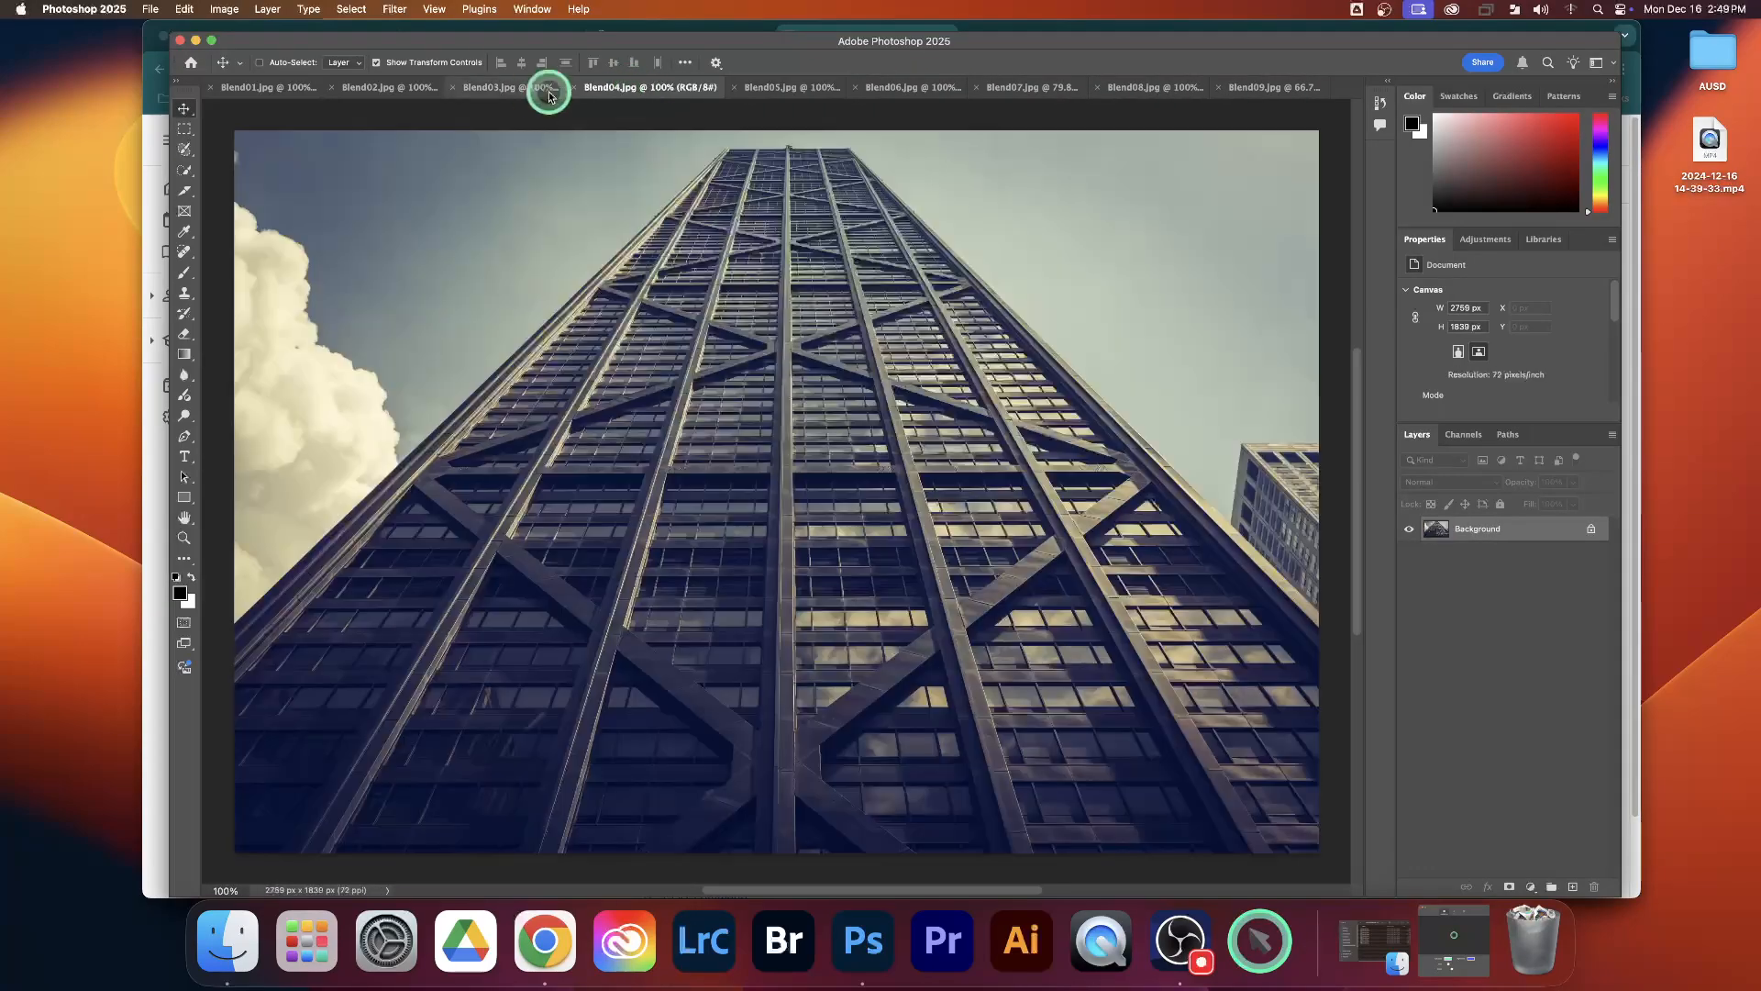
left_click(537, 87)
left_click(271, 87)
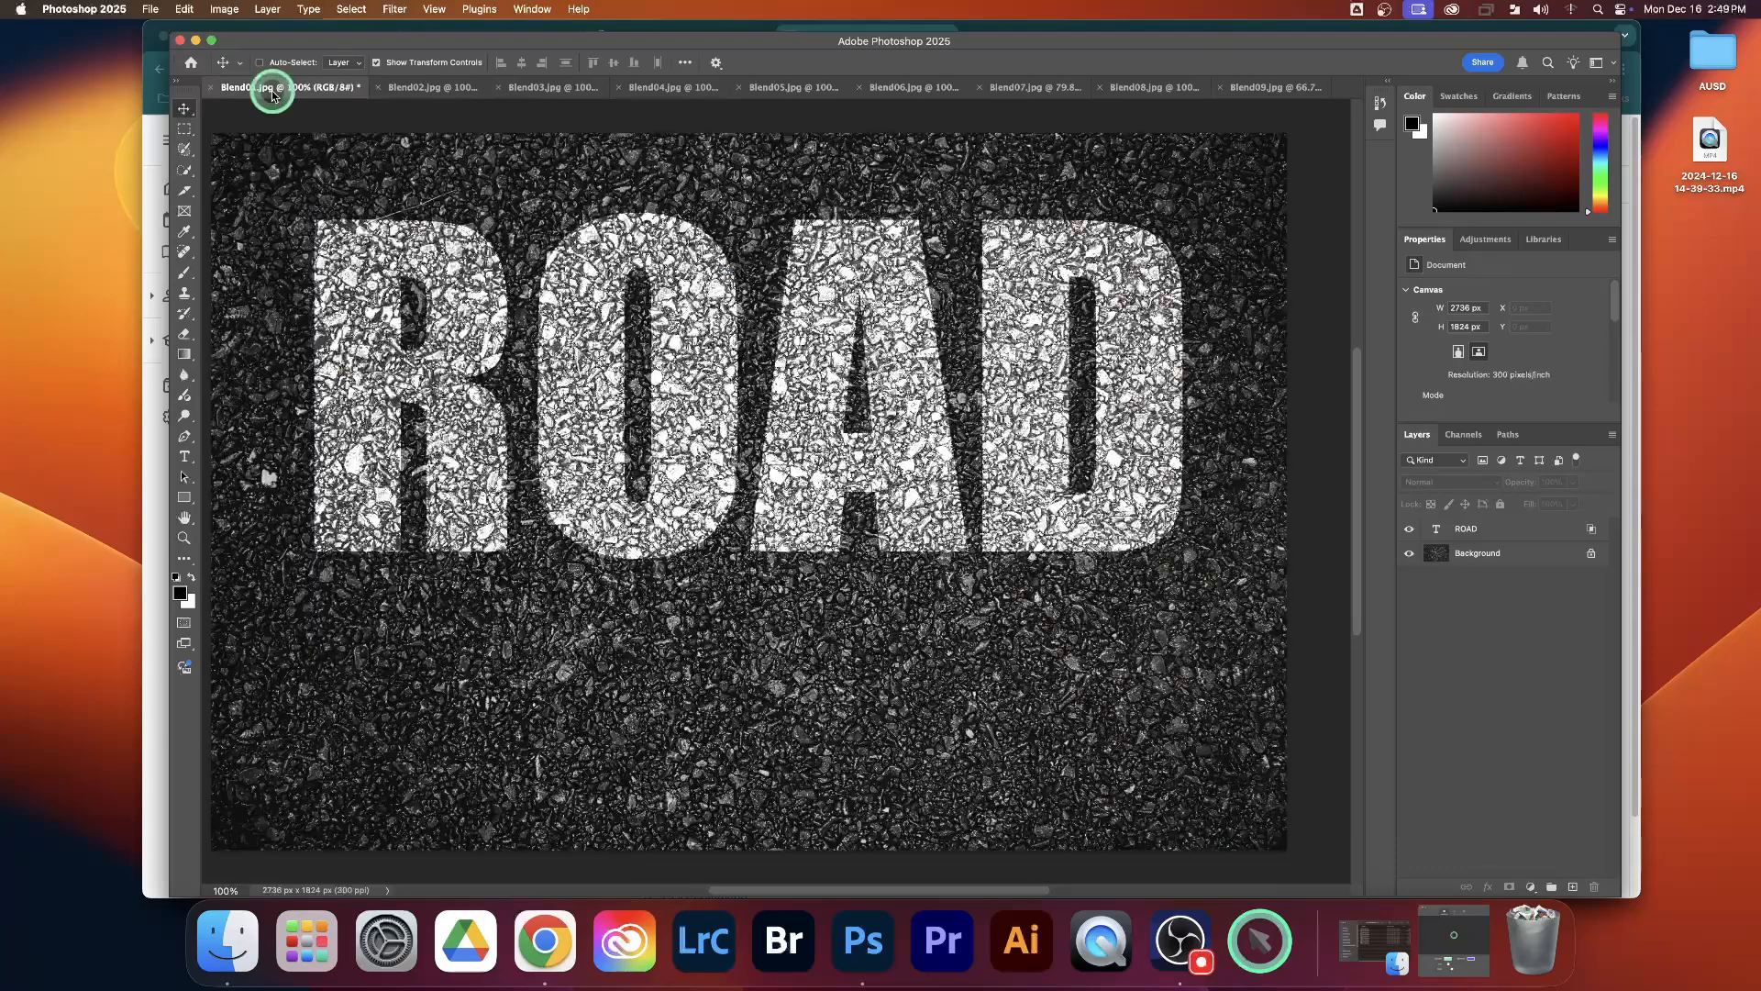
Step: Review the blended WALL and STREET lettering in Blend02.jpg and Blend03.jpg, and go through the images without text, ending on Blend09.jpg
left_click(447, 92)
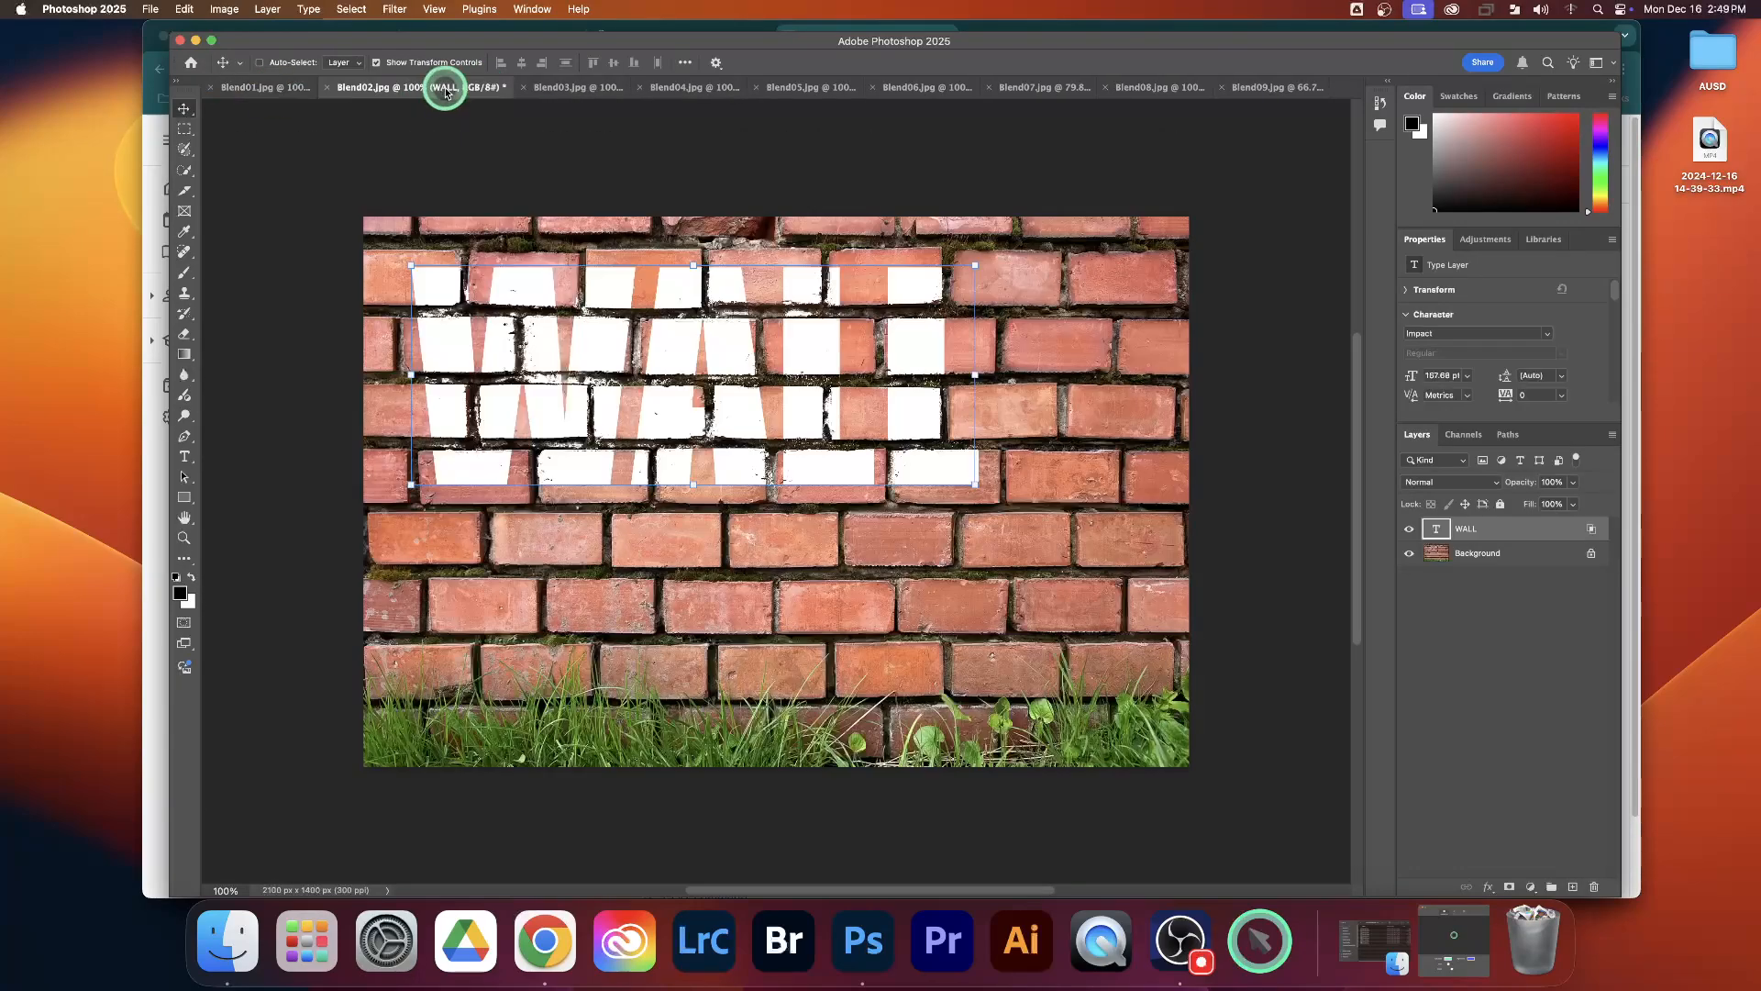
left_click(553, 89)
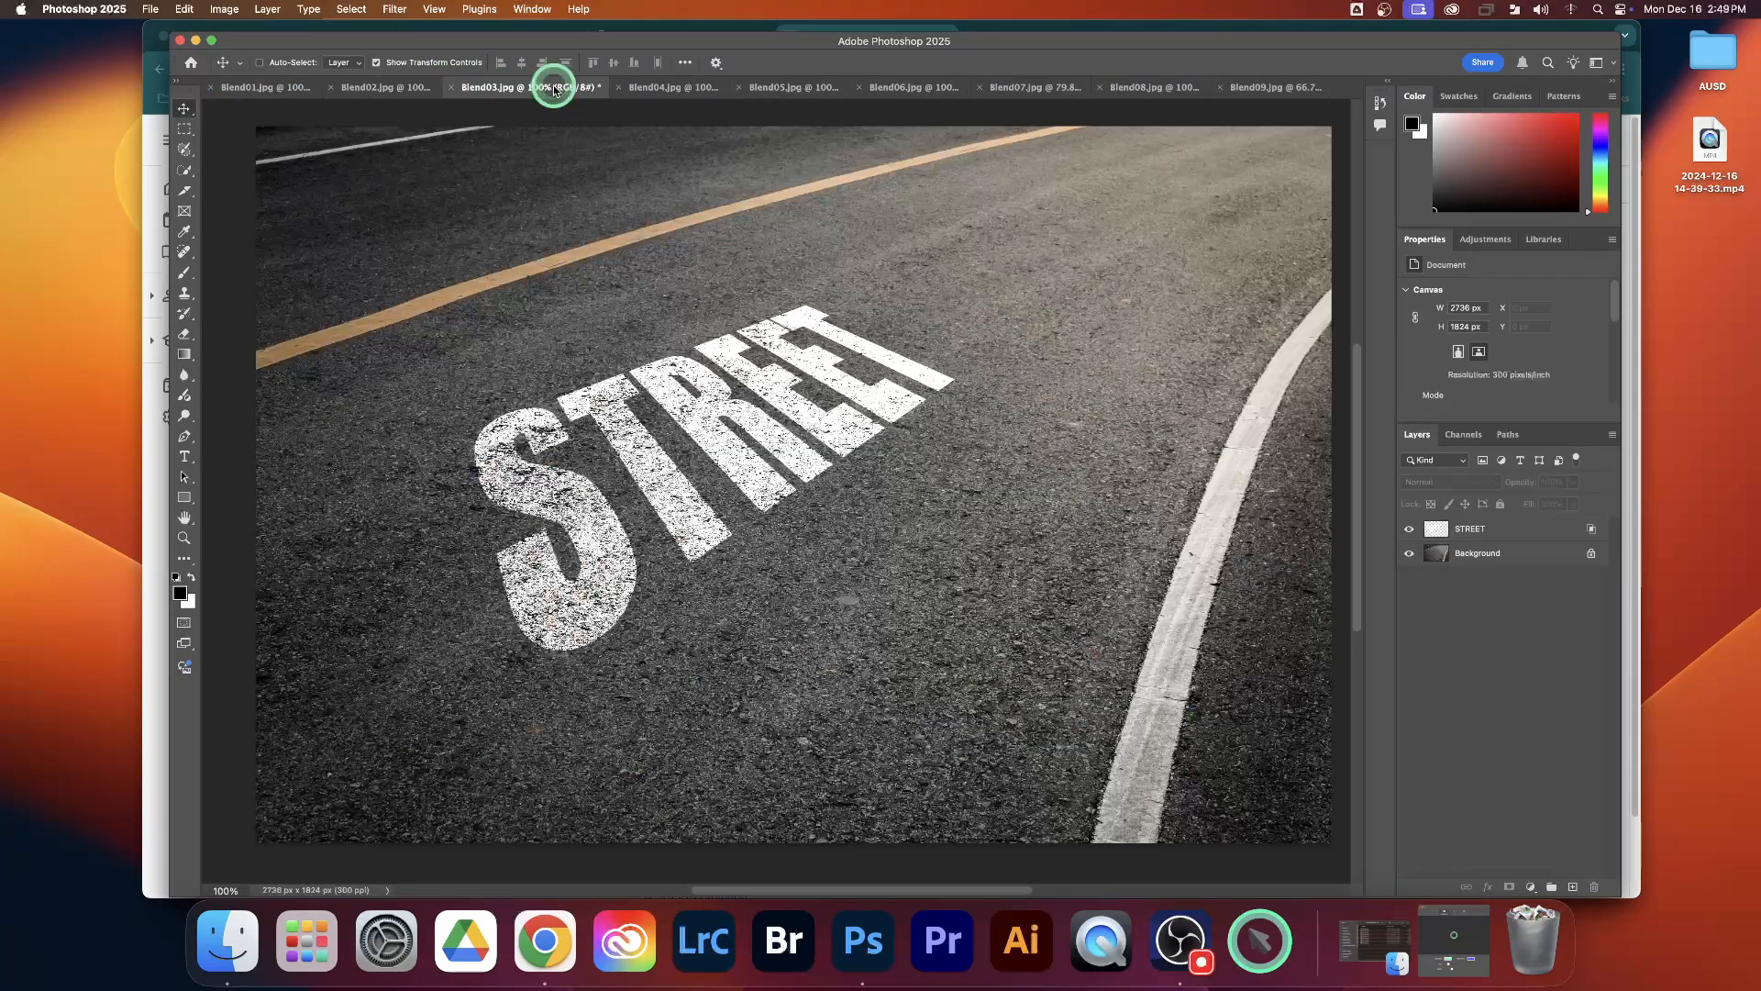
left_click(652, 87)
left_click(793, 89)
left_click(908, 84)
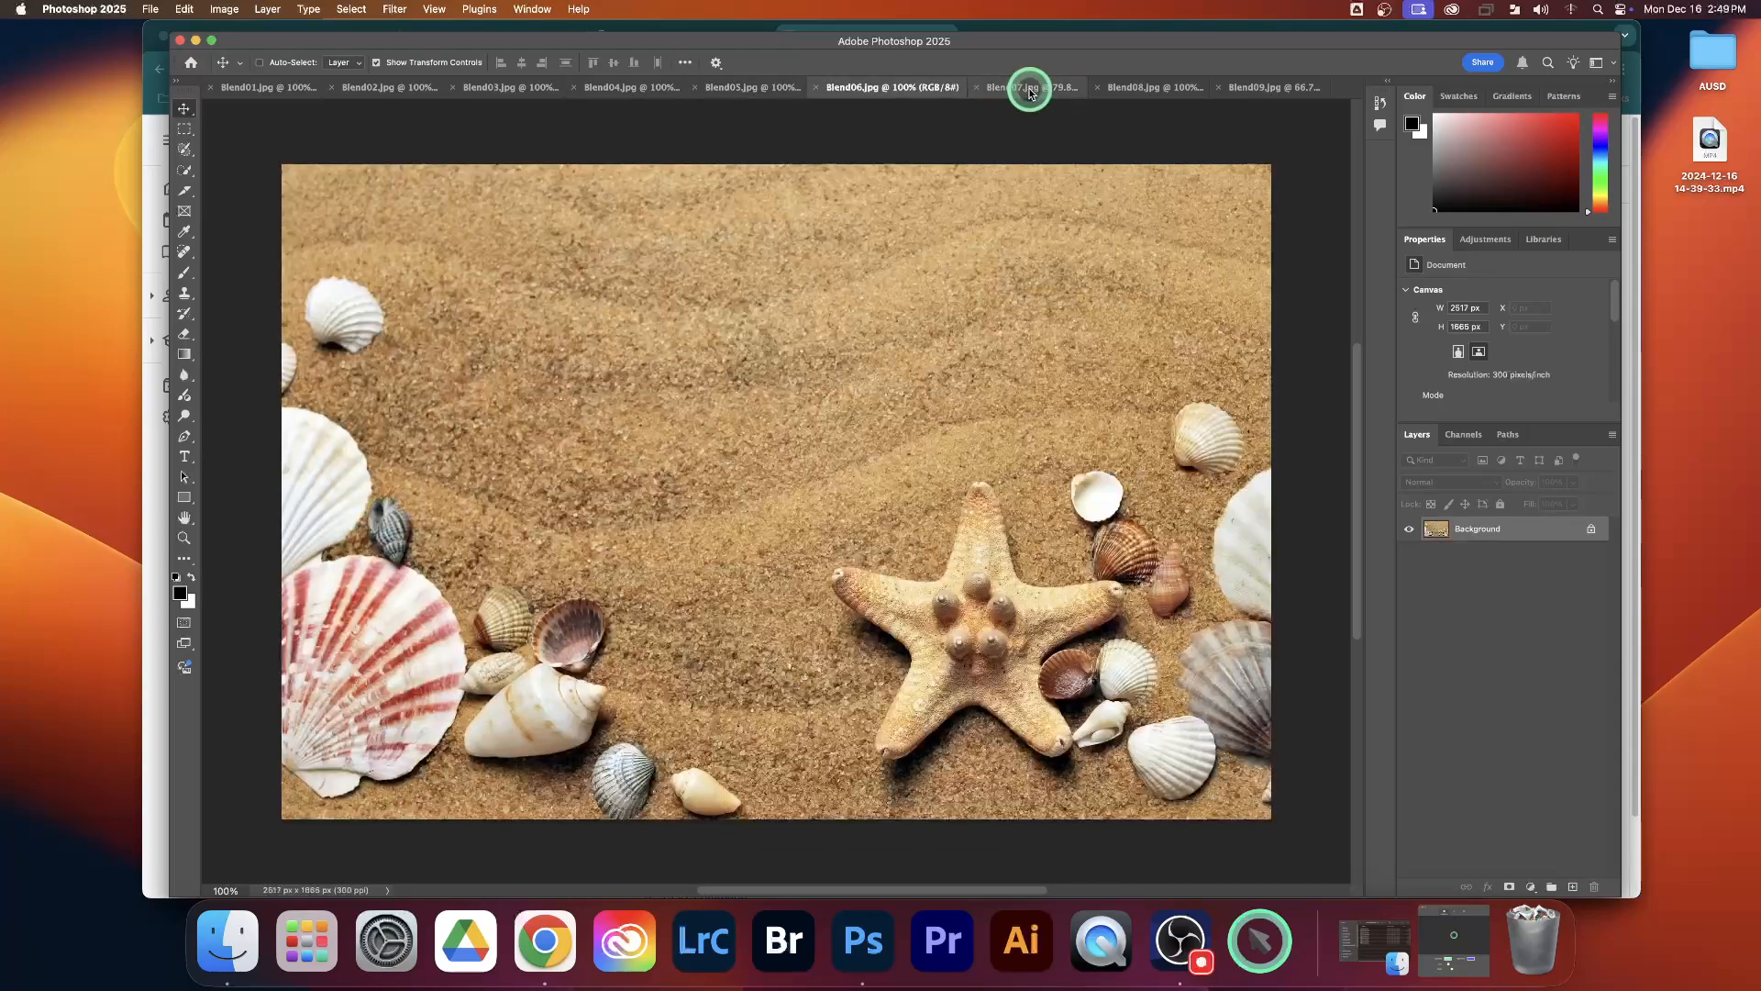
left_click(1026, 85)
left_click(1265, 88)
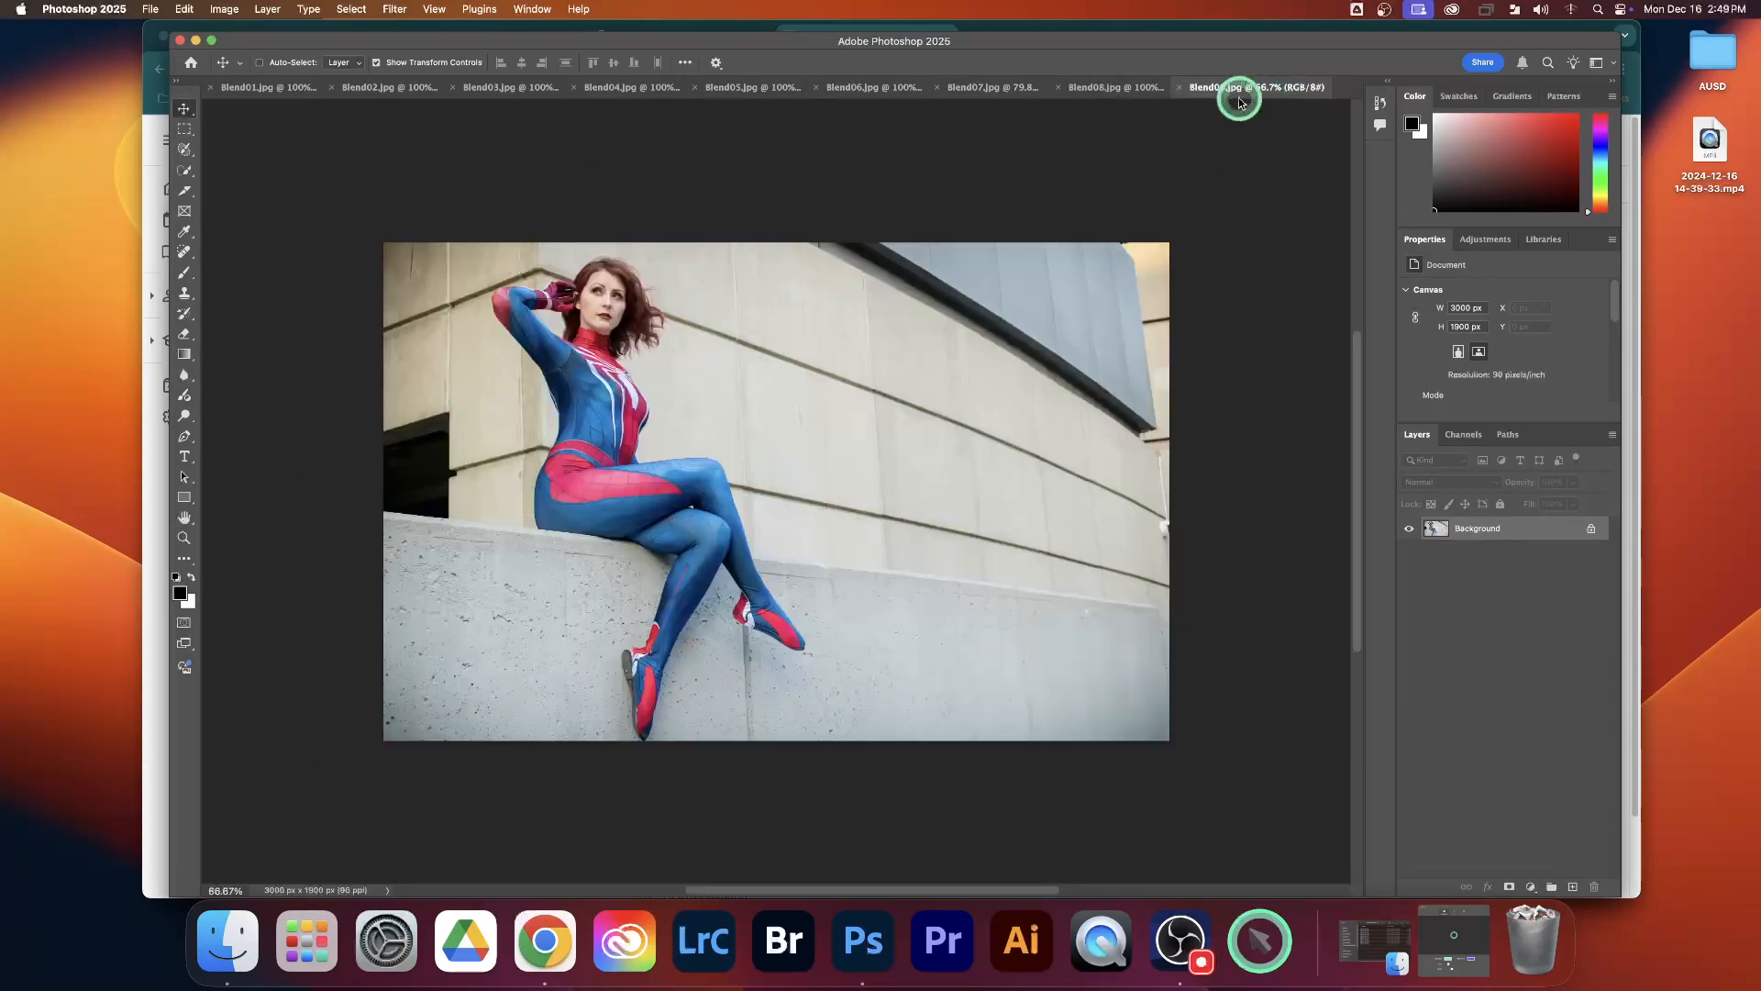